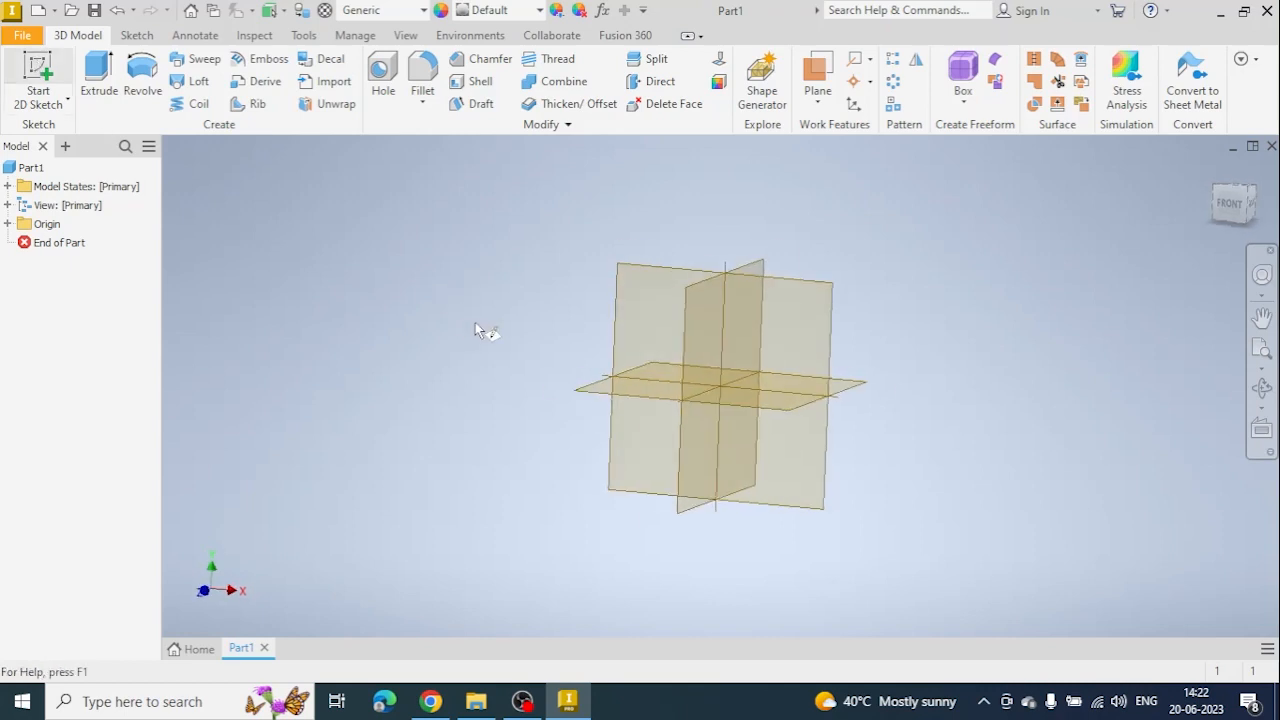
Step: Start a sketch on the XY plane and draw a closed inverted-L line profile about 0.73 in wide and 0.87 in high
{"action": "left_click", "coordinate": [662, 231]}
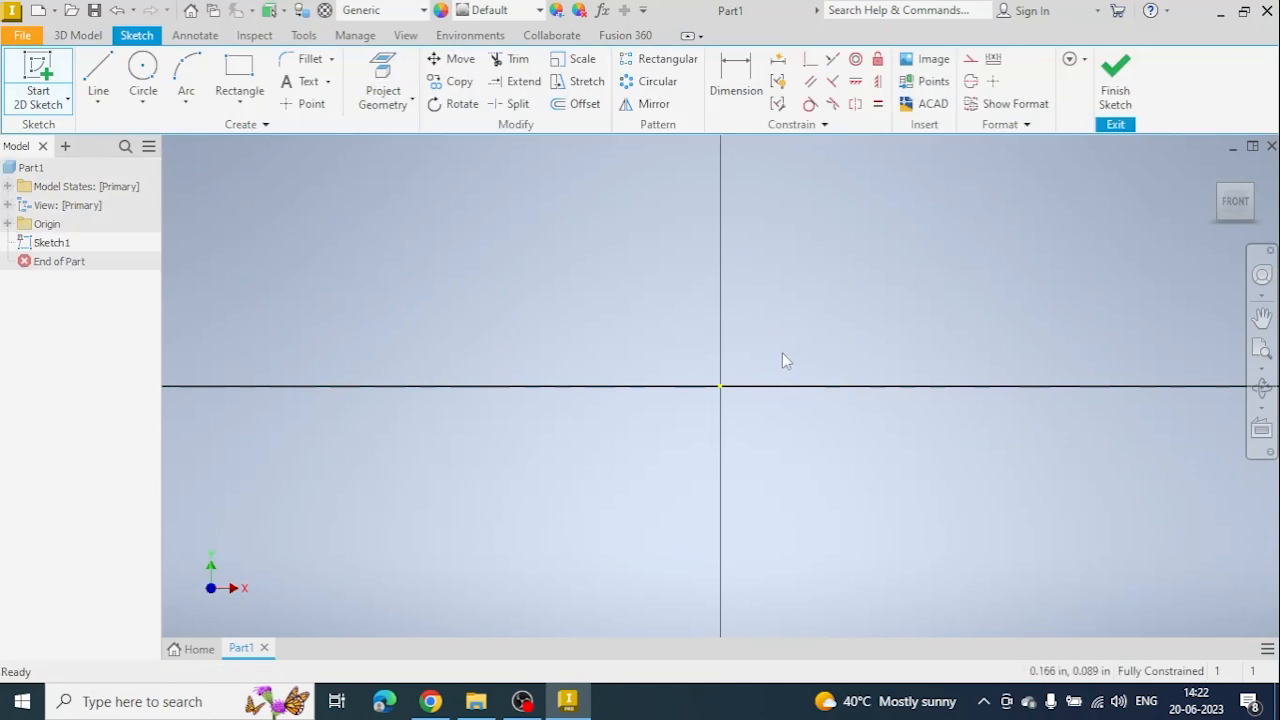
{"action": "middle_click_drag", "start_coordinate": [782, 357], "coordinate": [657, 329]}
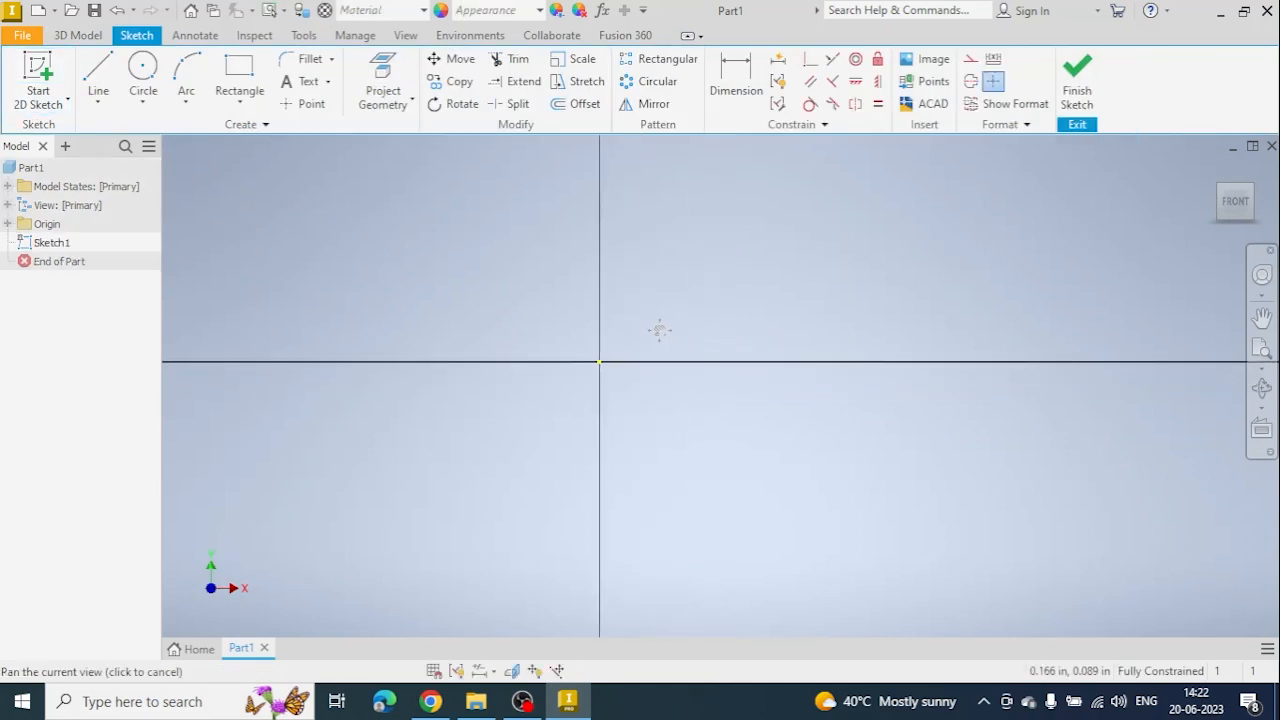
{"action": "left_click", "coordinate": [98, 75]}
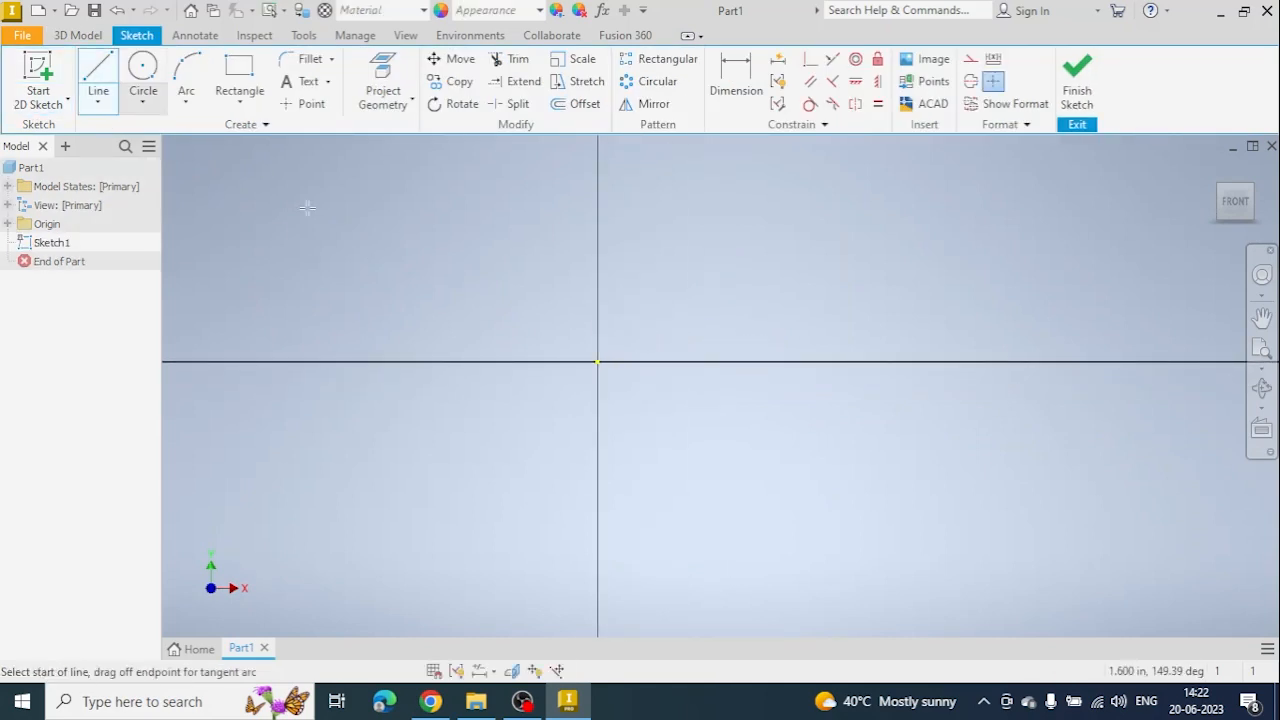
{"action": "left_click", "coordinate": [520, 502]}
{"action": "left_click", "coordinate": [619, 502]}
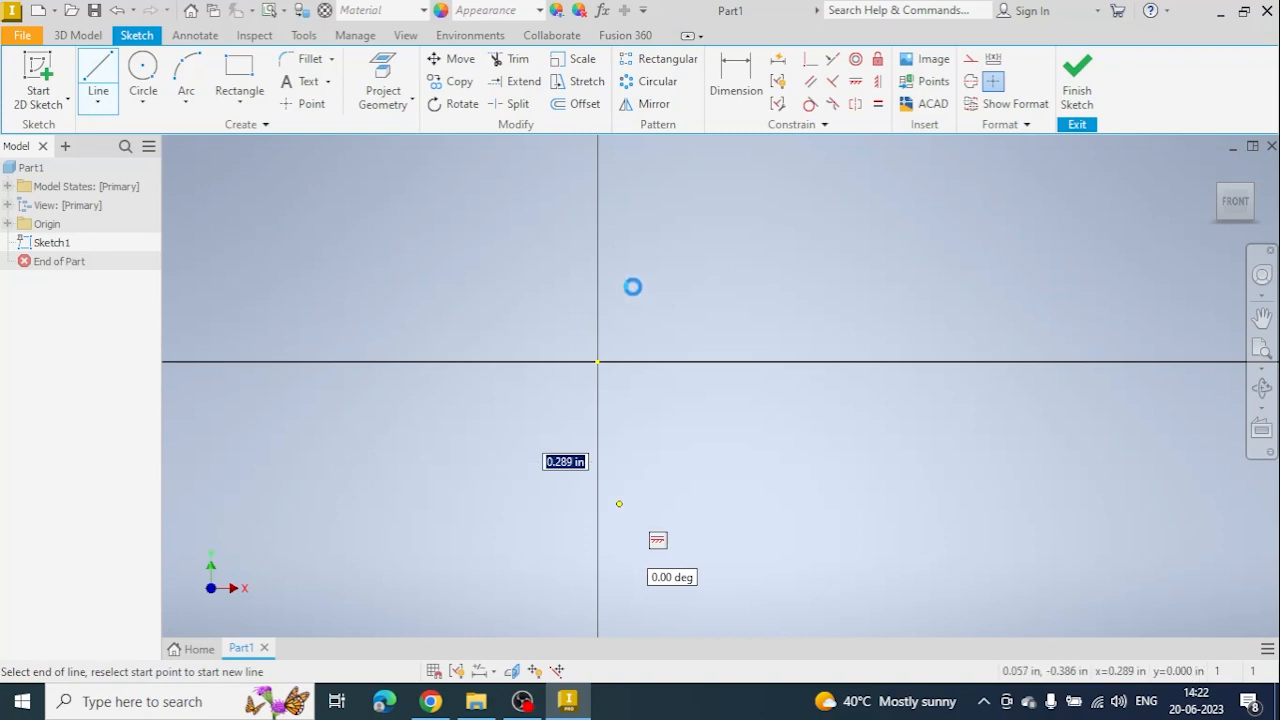
{"action": "left_click", "coordinate": [619, 278]}
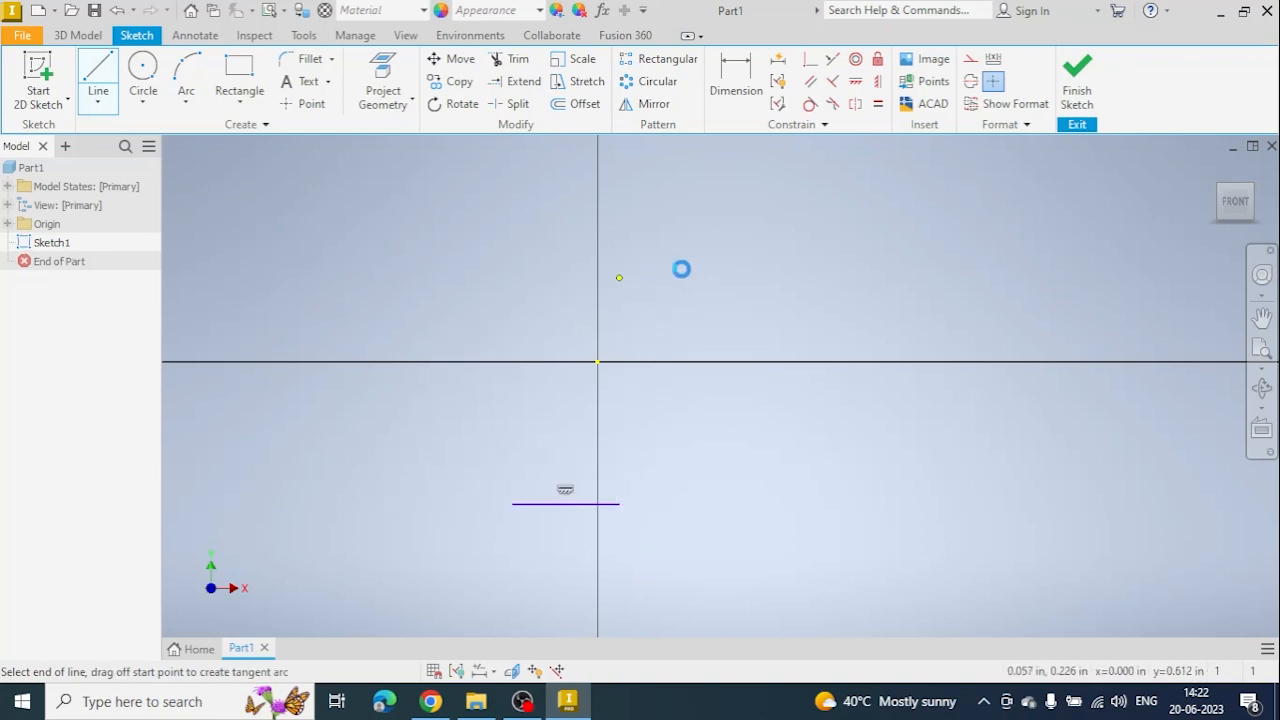
{"action": "left_click", "coordinate": [782, 278]}
{"action": "left_click", "coordinate": [782, 185]}
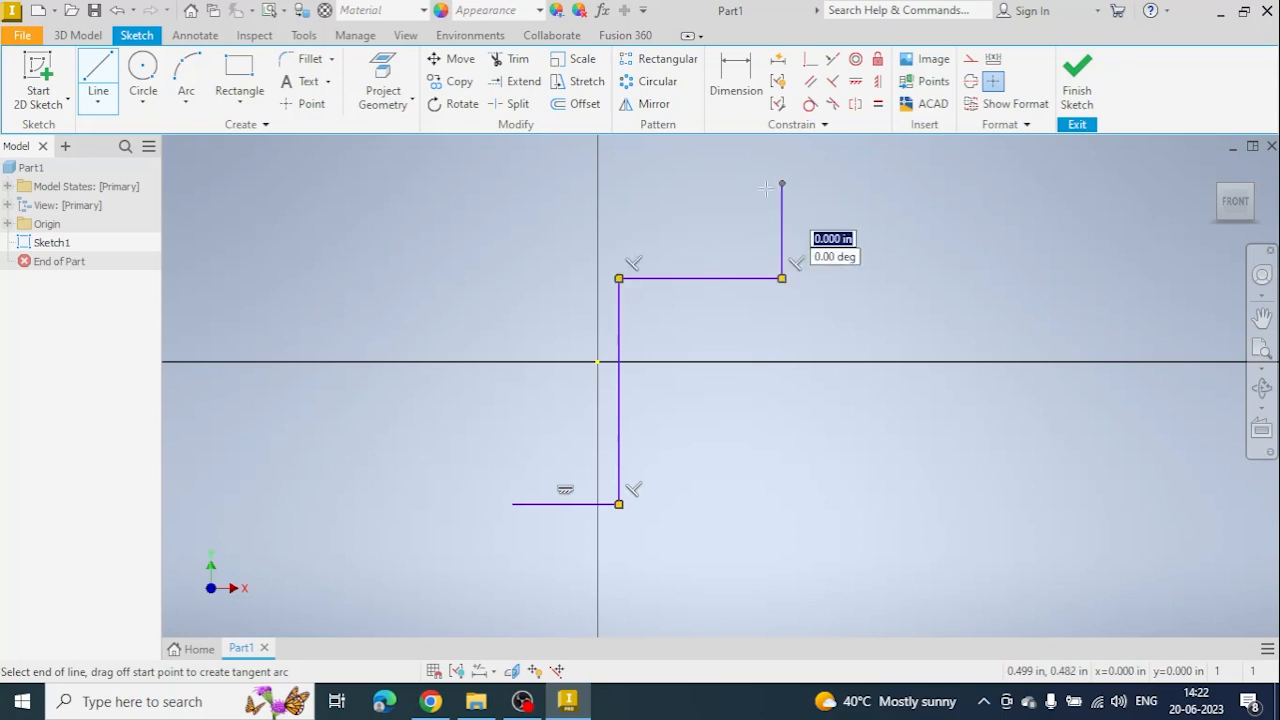
{"action": "left_click", "coordinate": [512, 184]}
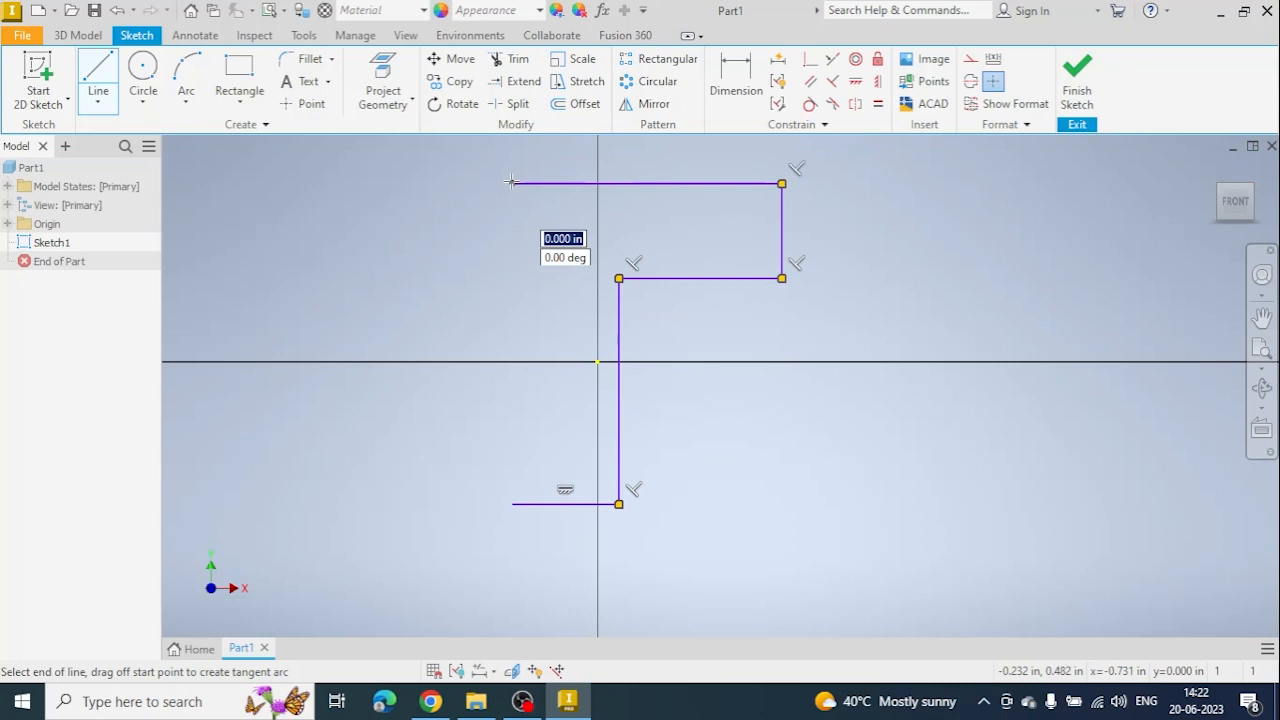
{"action": "left_click", "coordinate": [512, 503]}
{"action": "key", "text": "Escape"}
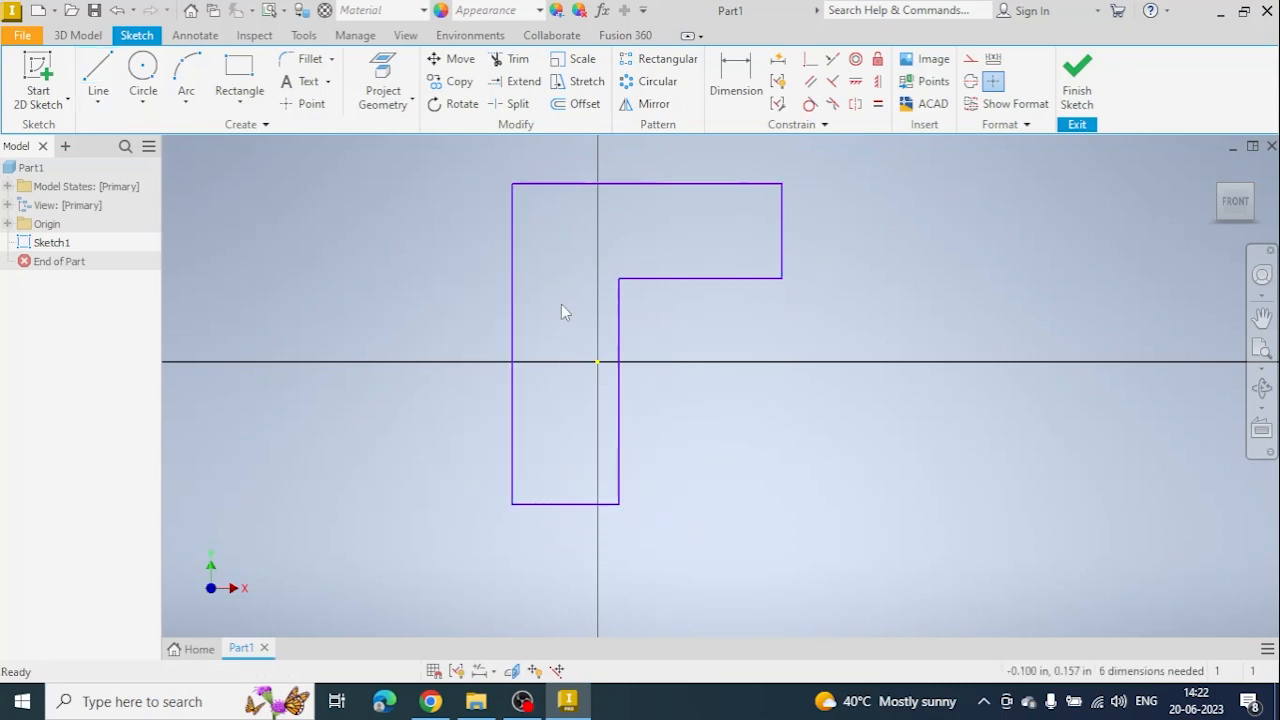
Step: Dimension the short vertical end edge of the profile's horizontal arm to 0.75 in
{"action": "mouse_move", "coordinate": [561, 305]}
{"action": "middle_mouse_down"}
{"action": "mouse_move", "coordinate": [561, 335]}
{"action": "mouse_move", "coordinate": [521, 362]}
{"action": "middle_mouse_up"}
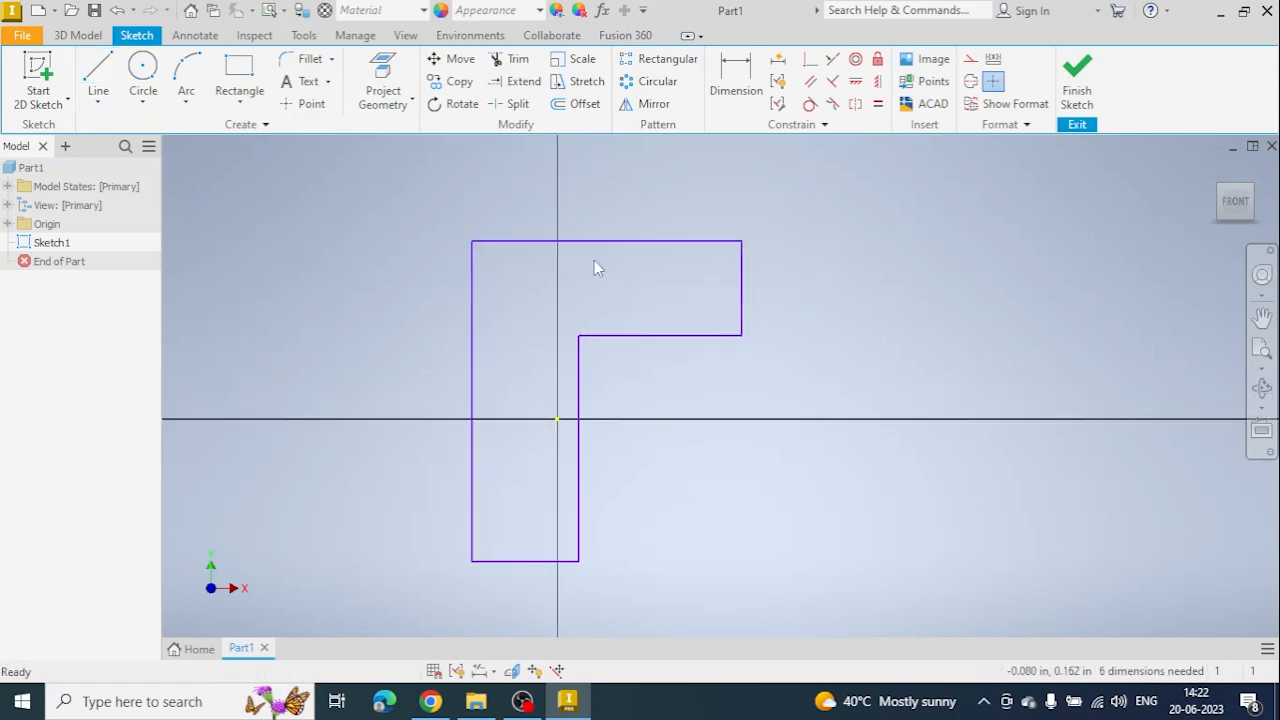
{"action": "left_click", "coordinate": [732, 84]}
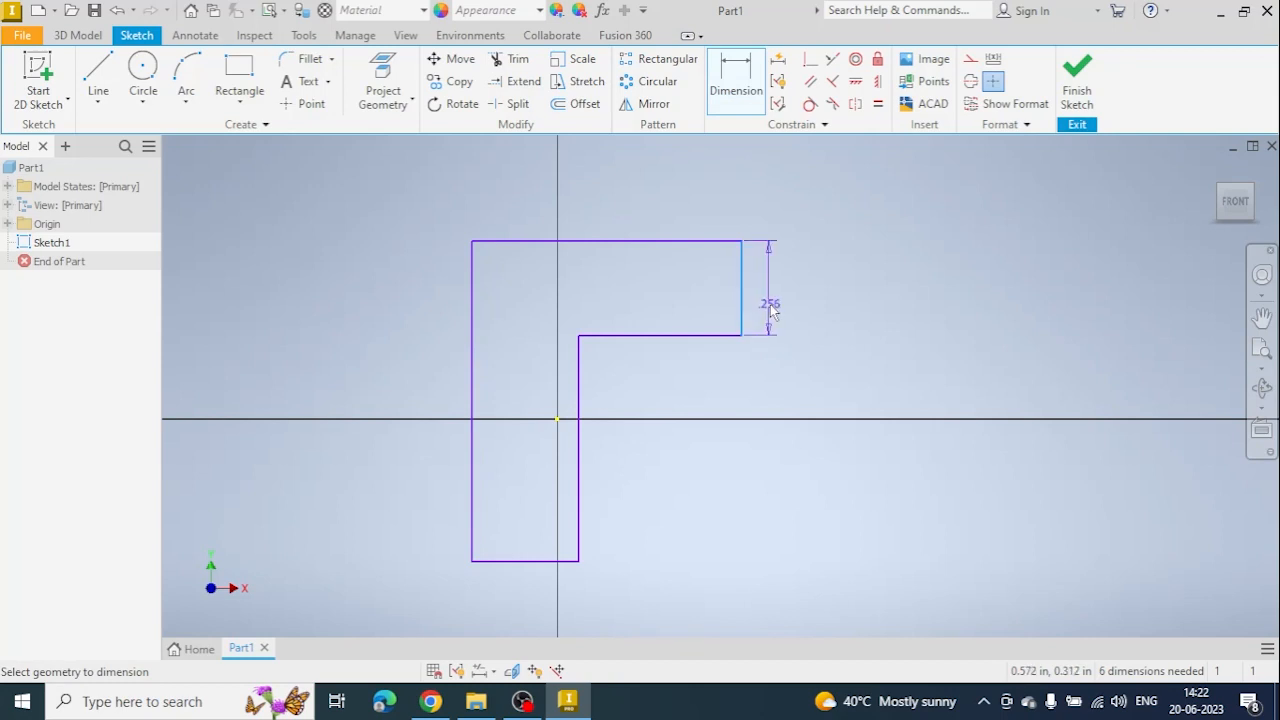
{"action": "left_click", "coordinate": [772, 293]}
{"action": "type", "text": "0."}
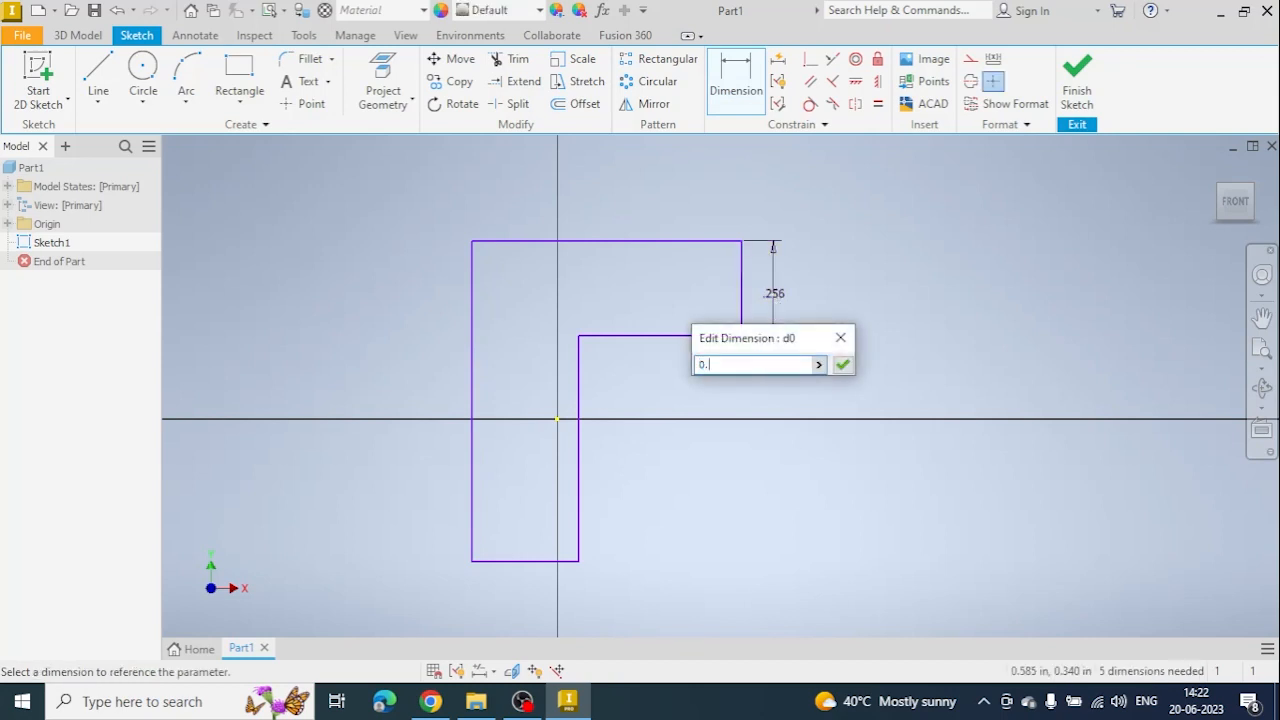
{"action": "type", "text": "75"}
{"action": "key", "text": "Return"}
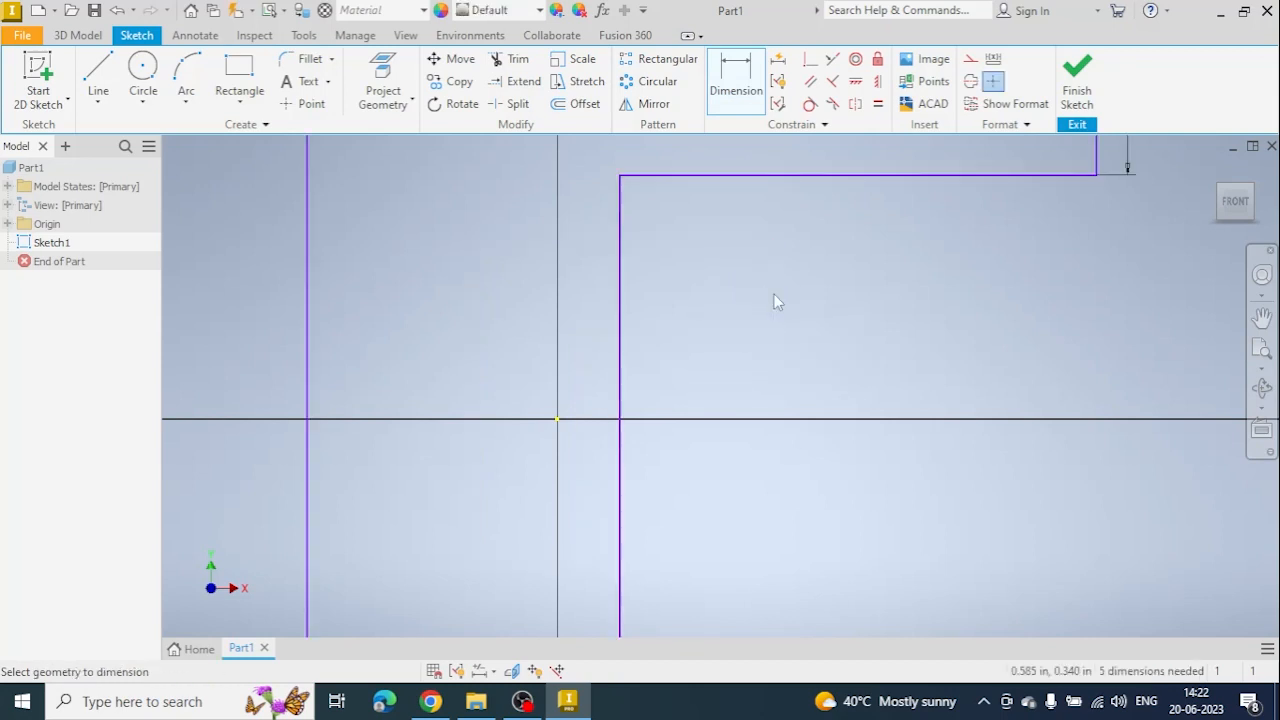
Step: Dimension the bottom edge of the profile's vertical leg to 0.5 in
{"action": "scroll", "coordinate": [780, 305], "scroll_direction": "down", "scroll_amount": 5}
{"action": "scroll", "coordinate": [846, 306], "scroll_direction": "up", "scroll_amount": 1}
{"action": "middle_click_drag", "start_coordinate": [846, 306], "coordinate": [663, 337]}
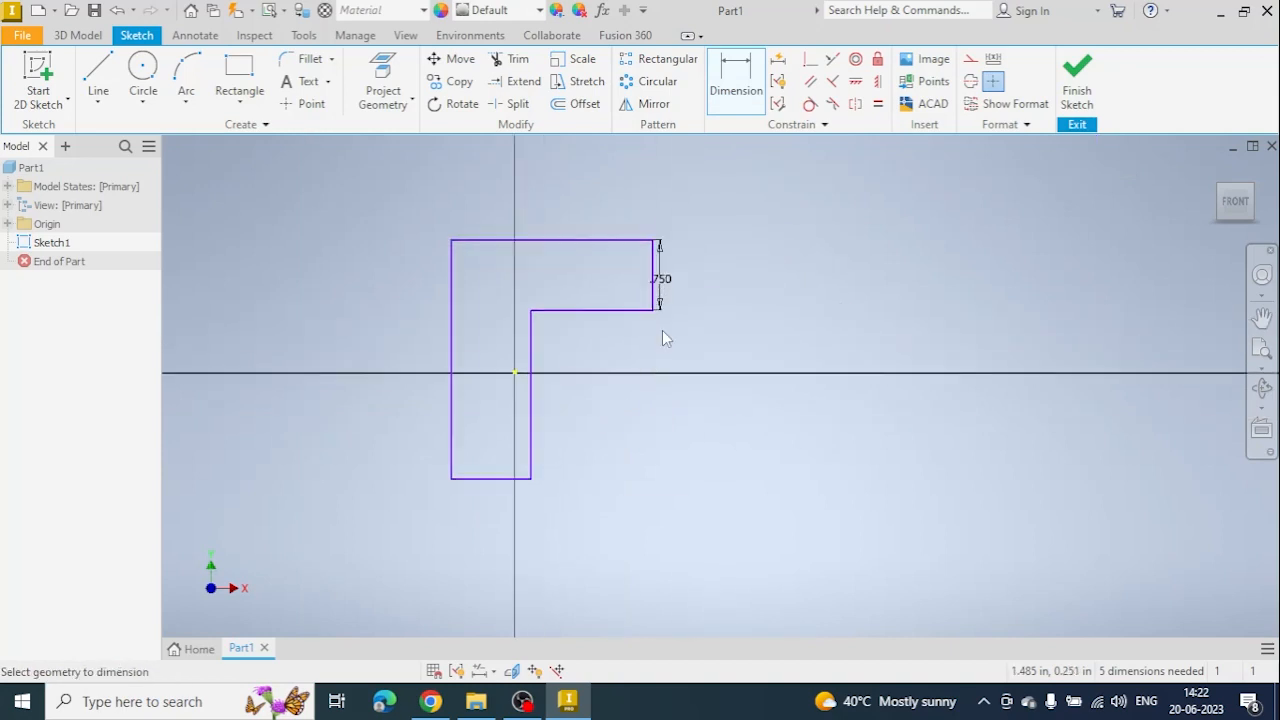
{"action": "left_click", "coordinate": [501, 485]}
{"action": "left_click", "coordinate": [497, 525]}
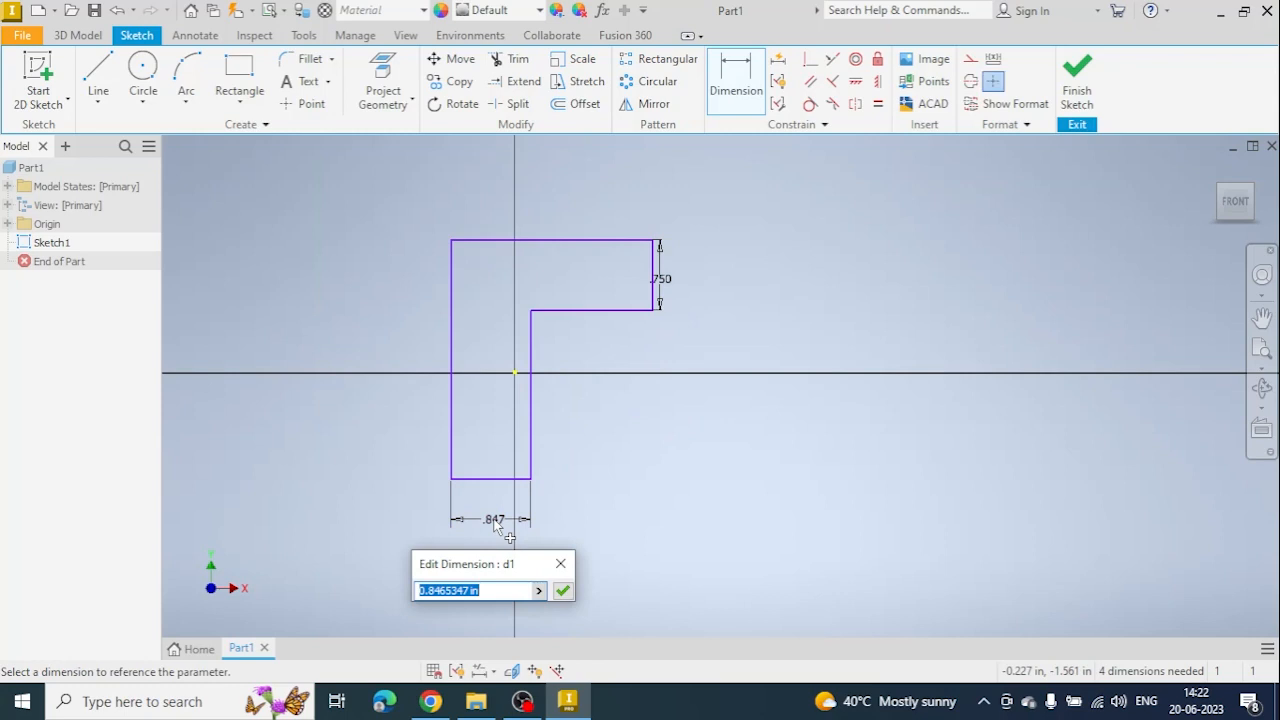
{"action": "type", "text": "0.5"}
{"action": "key", "text": "Return"}
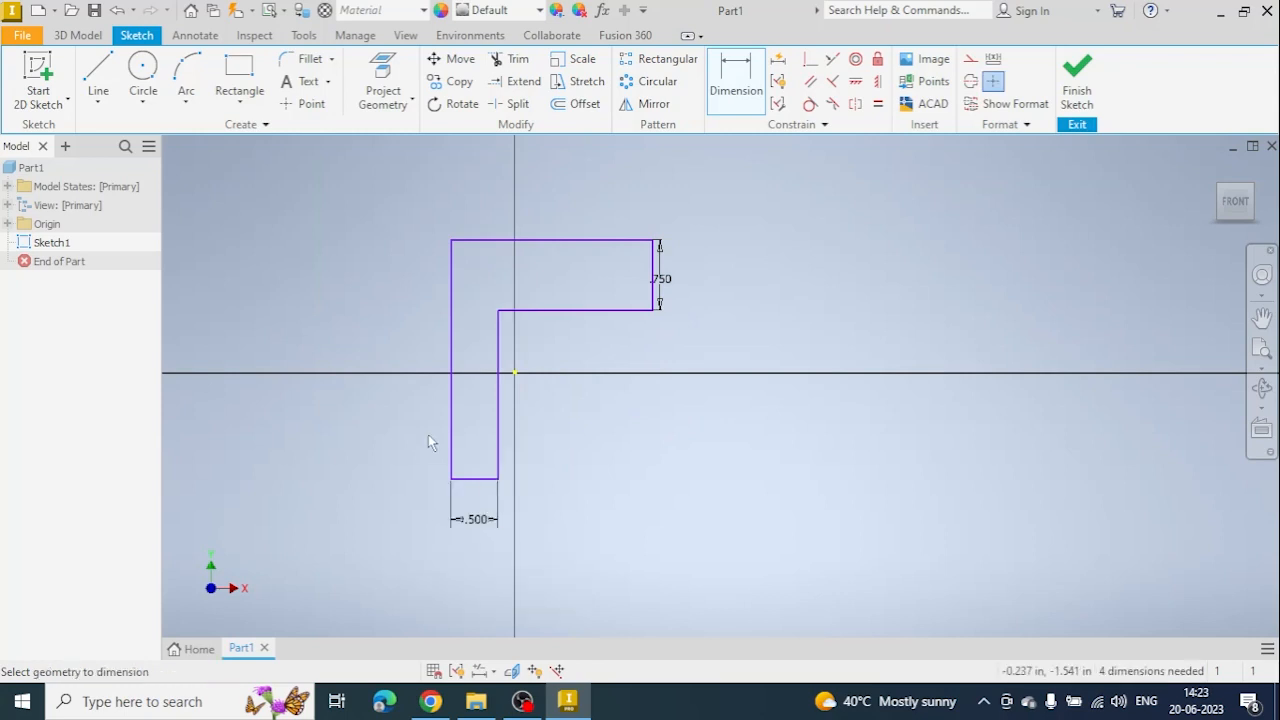
Step: Dimension the profile's long outer vertical edge to 2 in and its top edge to 1.5 in
{"action": "left_click", "coordinate": [450, 432]}
{"action": "left_click", "coordinate": [427, 427]}
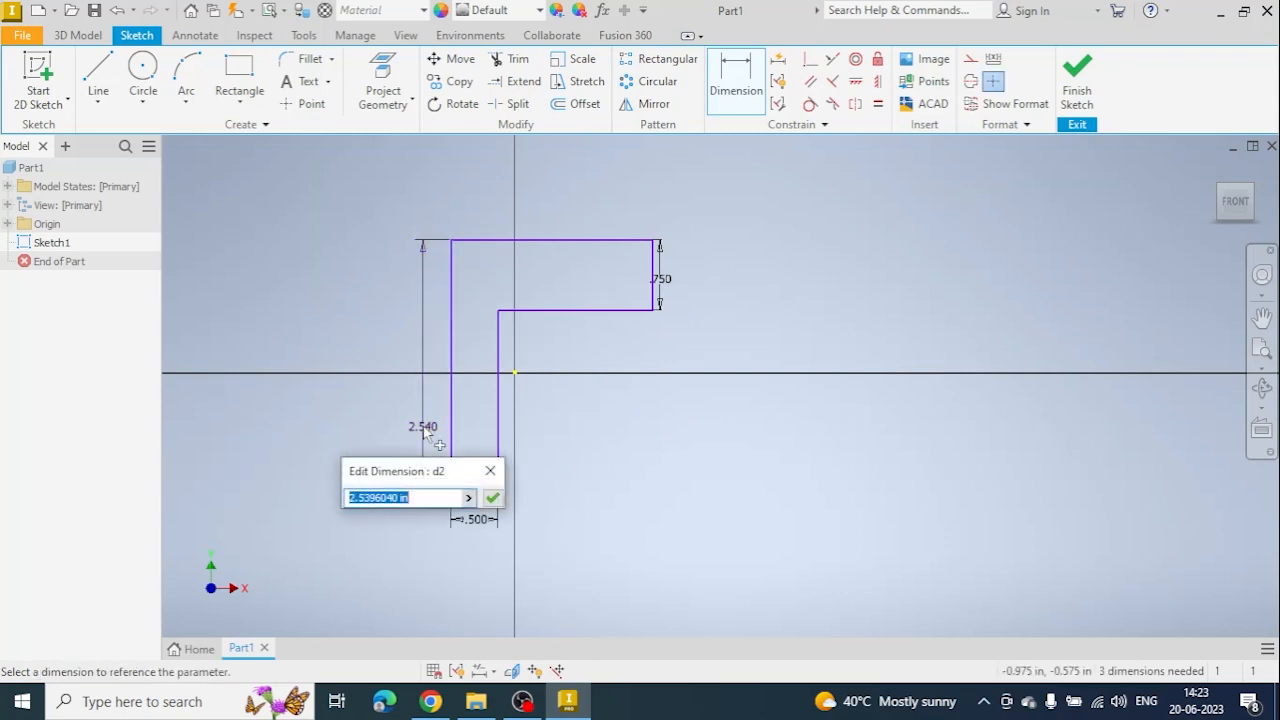
{"action": "type", "text": "2"}
{"action": "key", "text": "Return"}
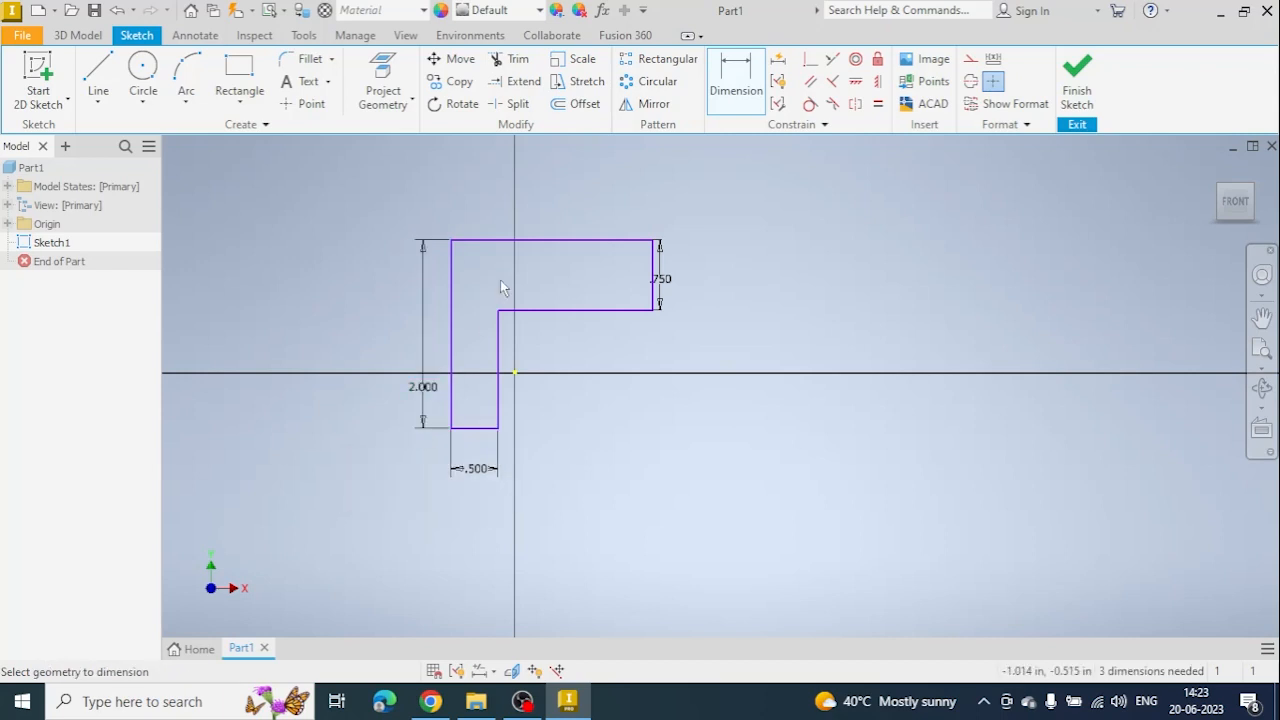
{"action": "left_click", "coordinate": [533, 241]}
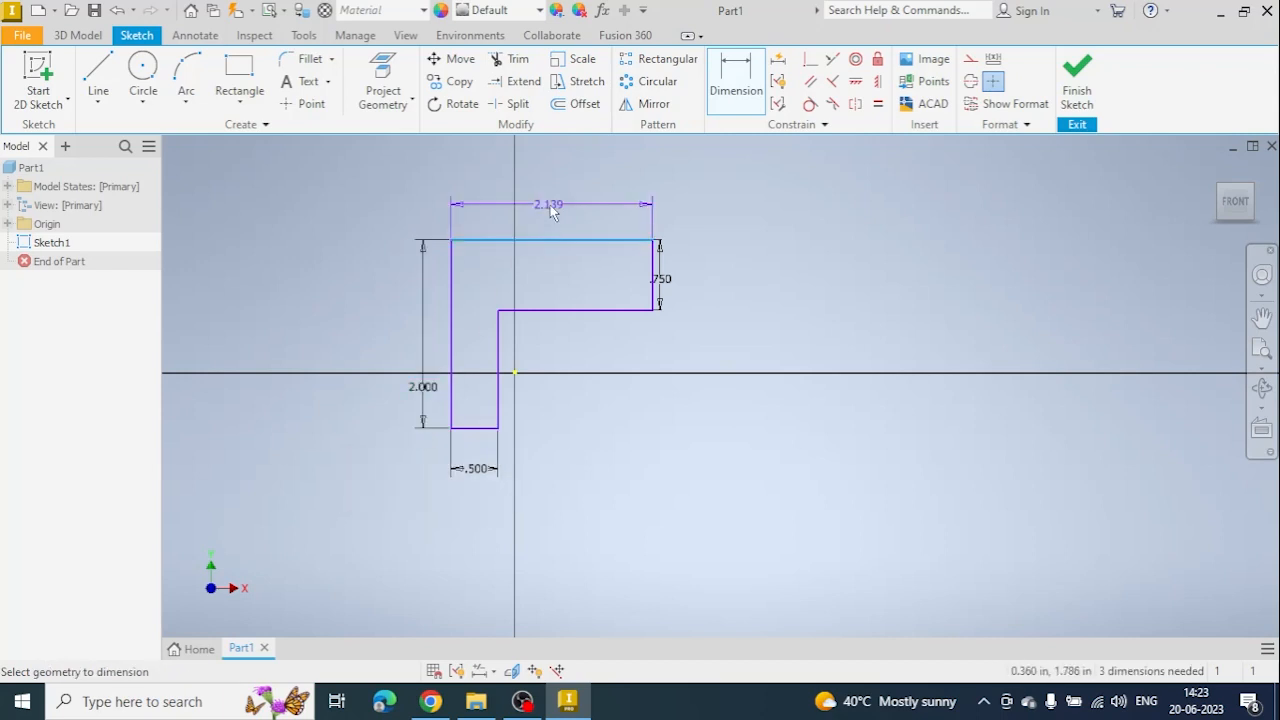
{"action": "left_click", "coordinate": [550, 205]}
{"action": "type", "text": "1.5"}
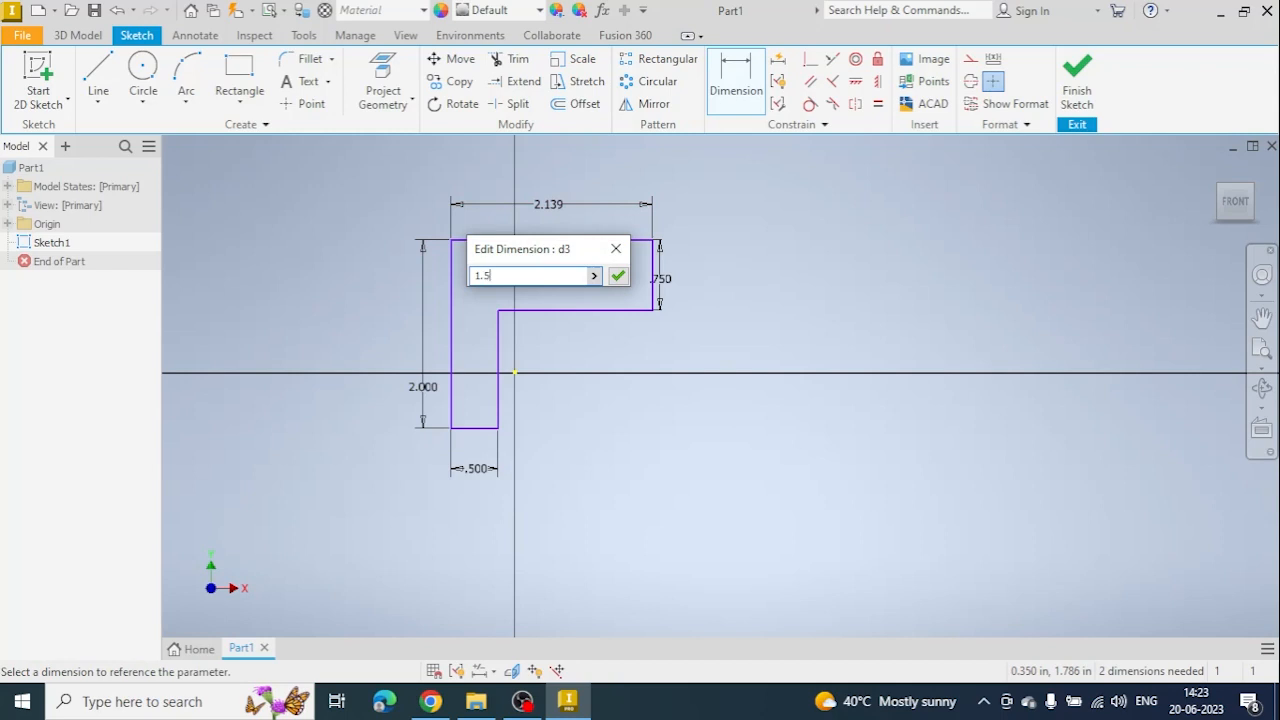
{"action": "key", "text": "Return"}
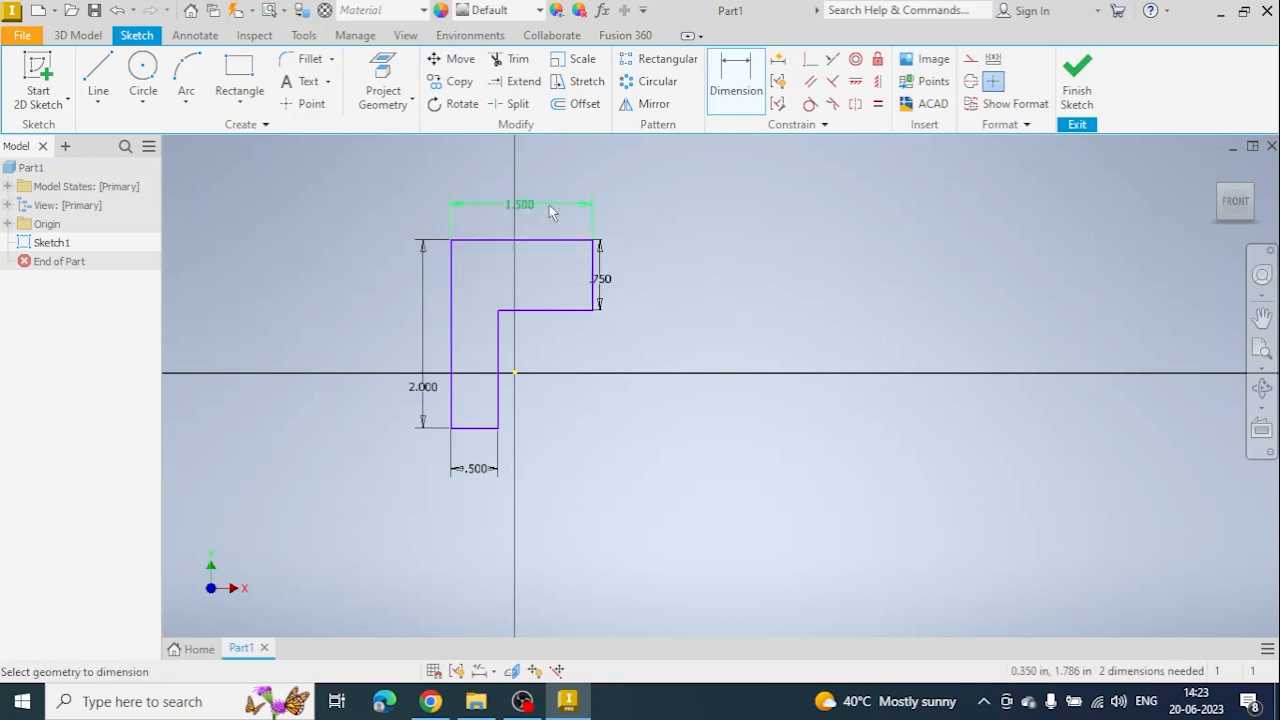
Step: Draw a separate horizontal line about 3.64 in long above the profile, extending past it on both sides
{"action": "middle_click_drag", "start_coordinate": [681, 221], "coordinate": [683, 247]}
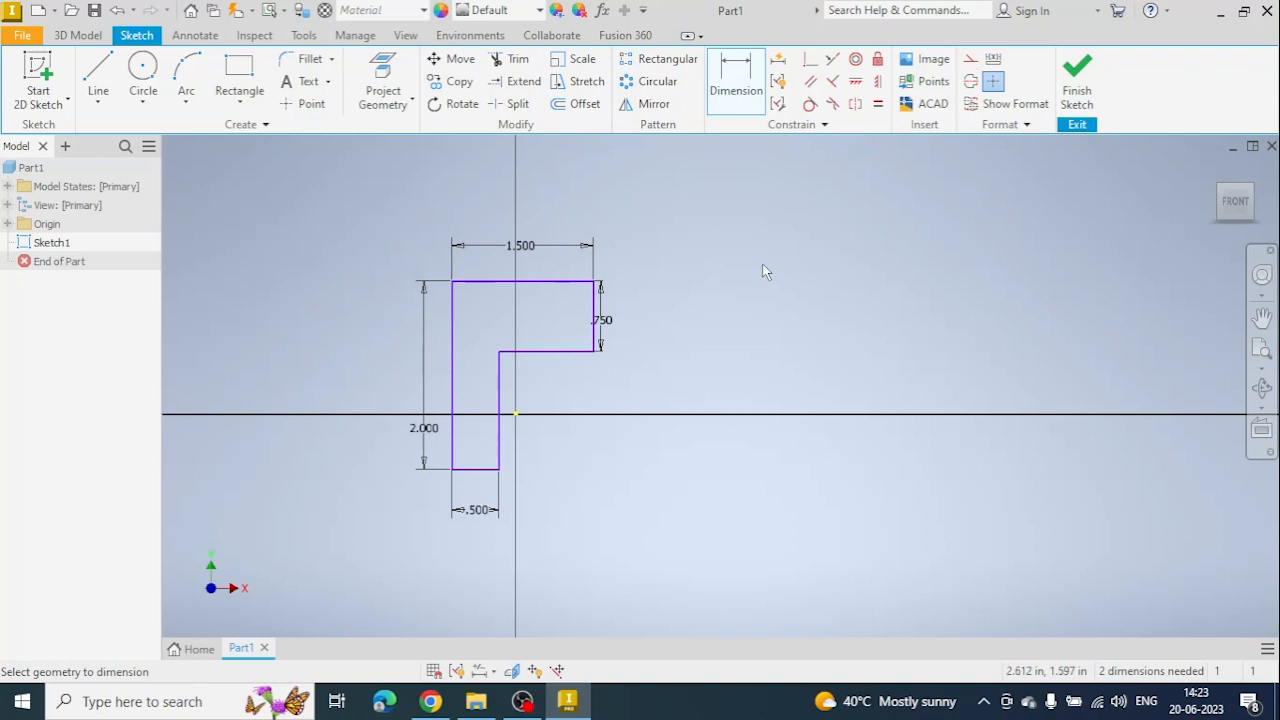
{"action": "left_click", "coordinate": [99, 67]}
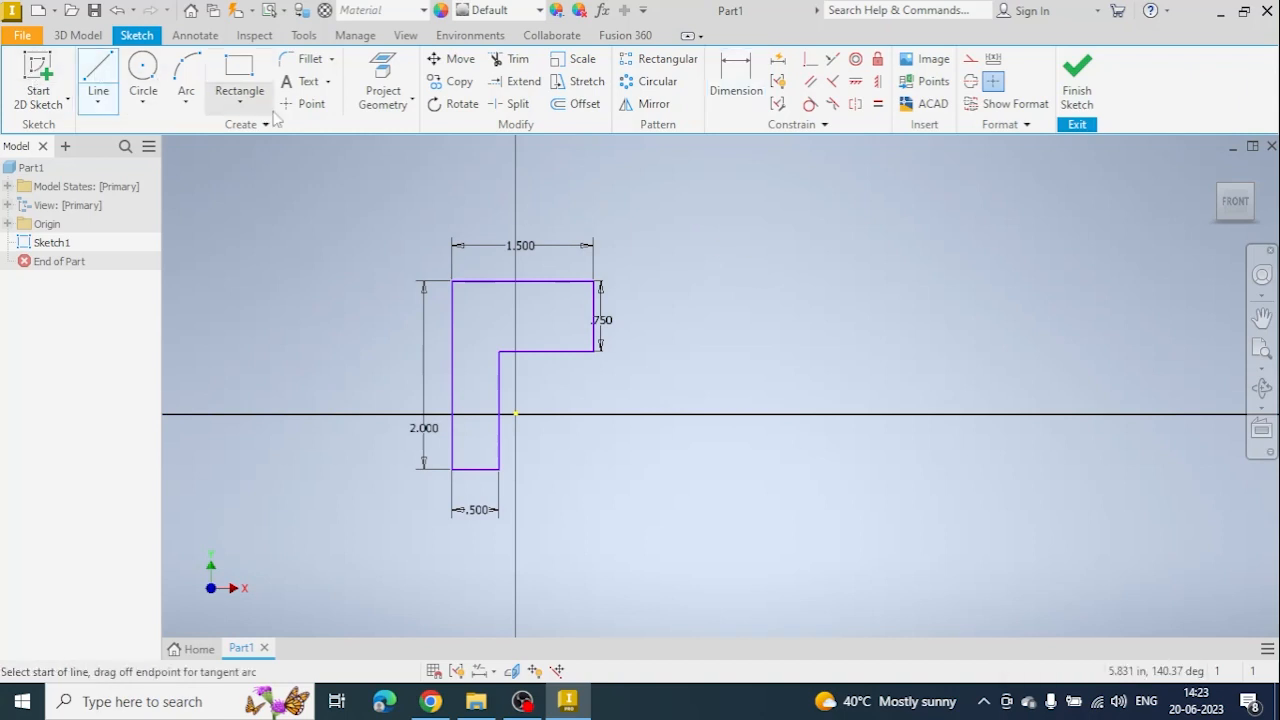
{"action": "left_click", "coordinate": [358, 222]}
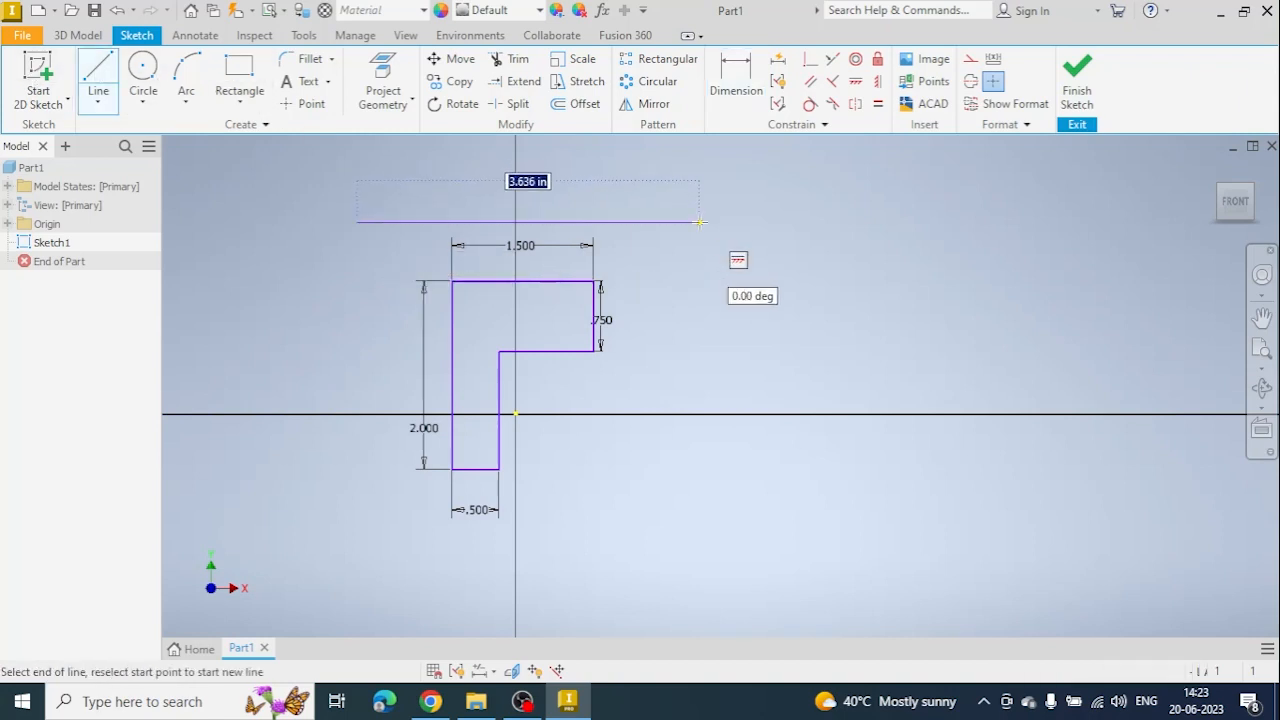
{"action": "left_click", "coordinate": [700, 222]}
{"action": "key", "text": "Escape"}
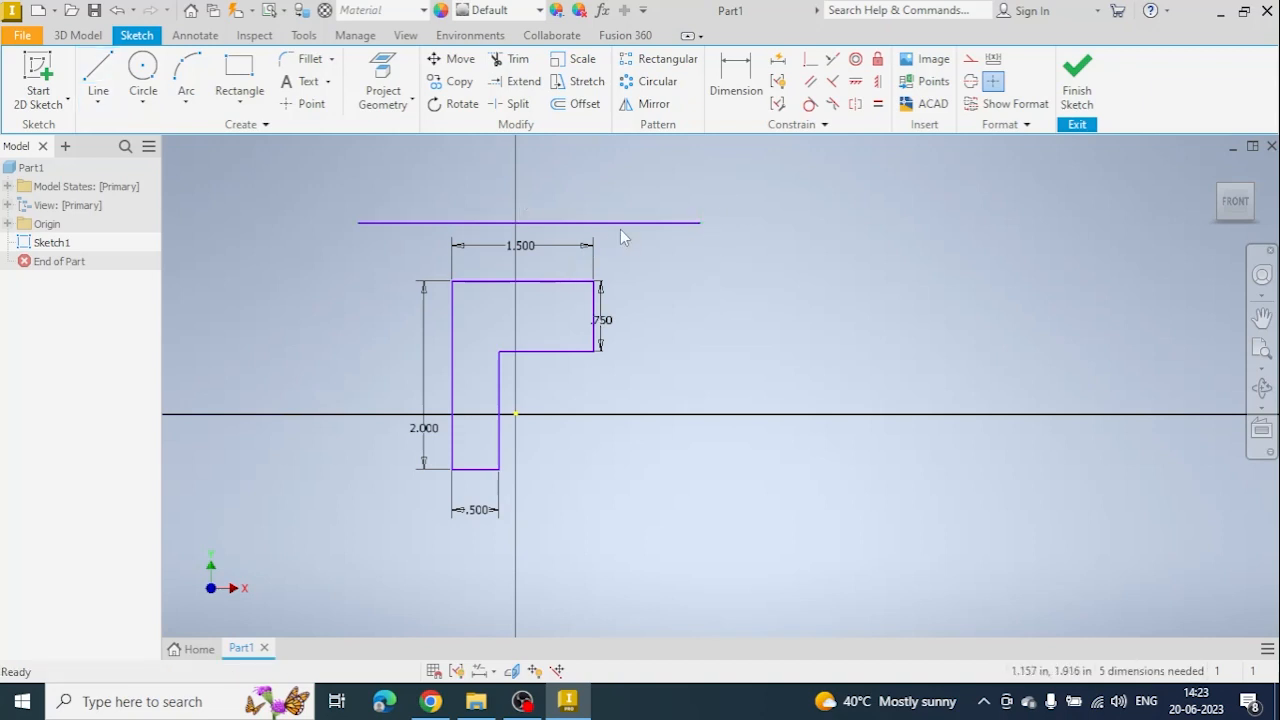
Step: Dimension the distance between the profile's top edge and the separate horizontal line to 0.25 in
{"action": "key", "text": "d"}
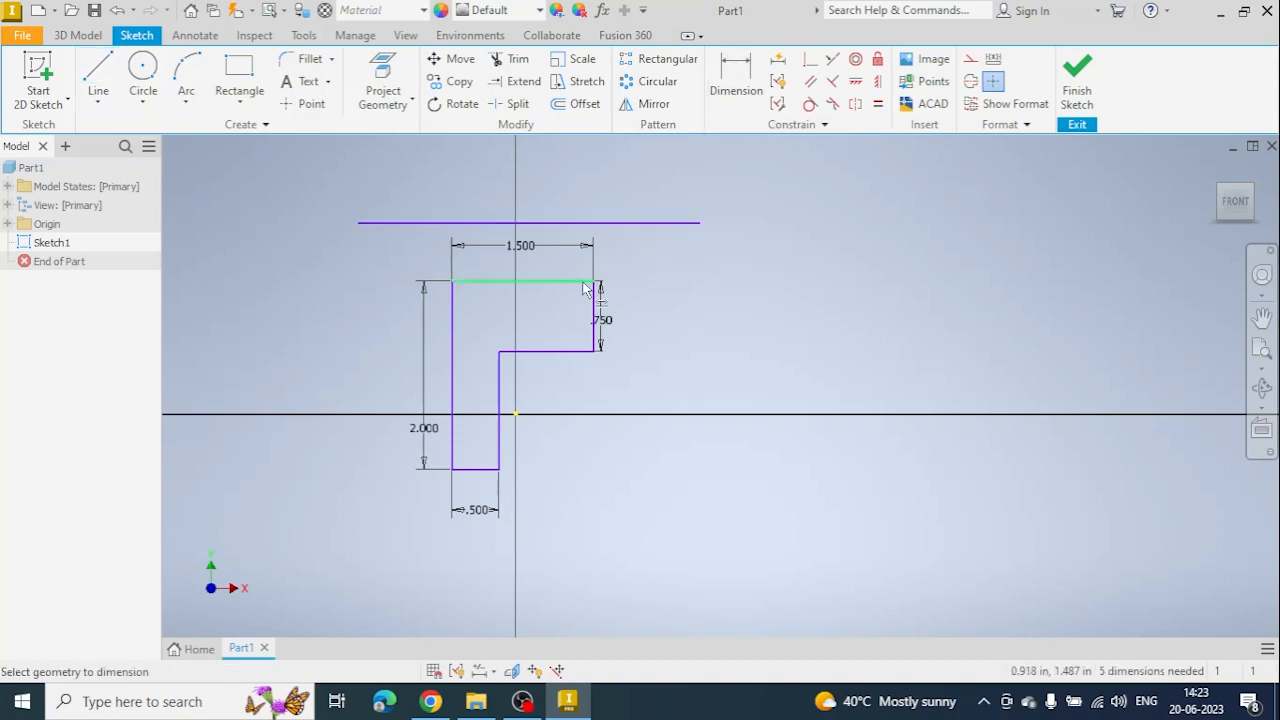
{"action": "left_click", "coordinate": [584, 288]}
{"action": "left_click", "coordinate": [594, 223]}
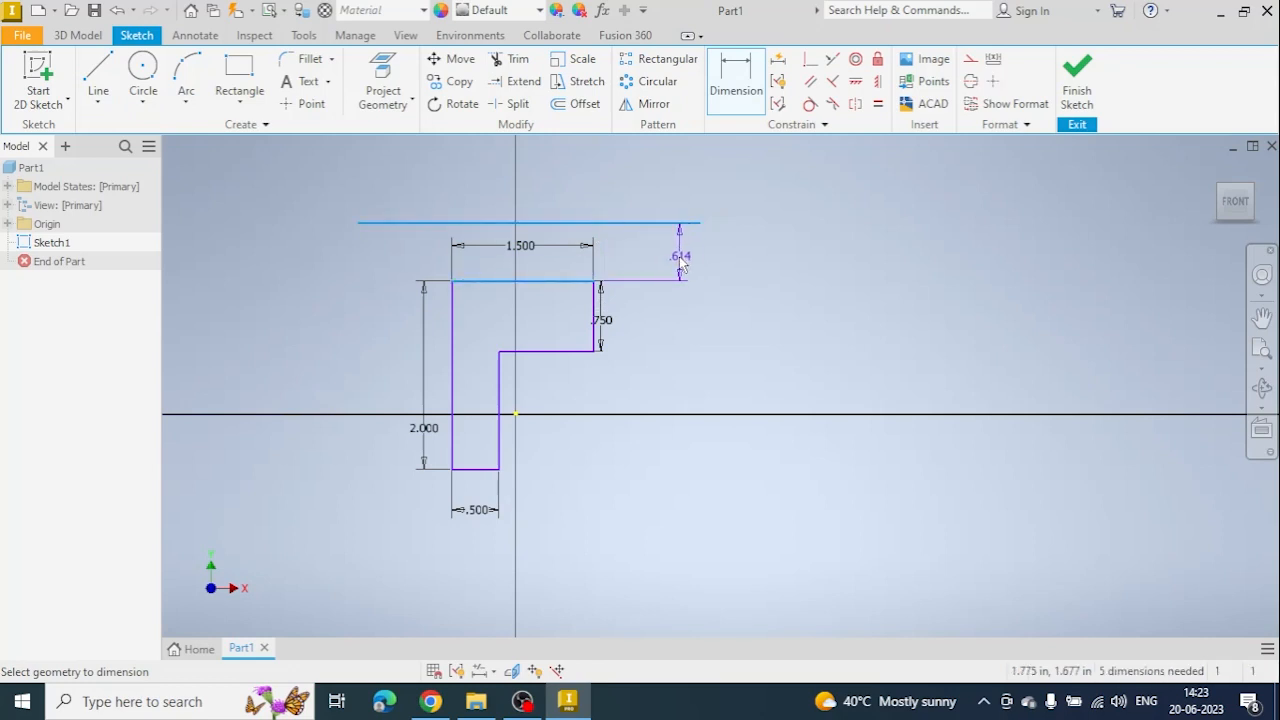
{"action": "left_click", "coordinate": [676, 262]}
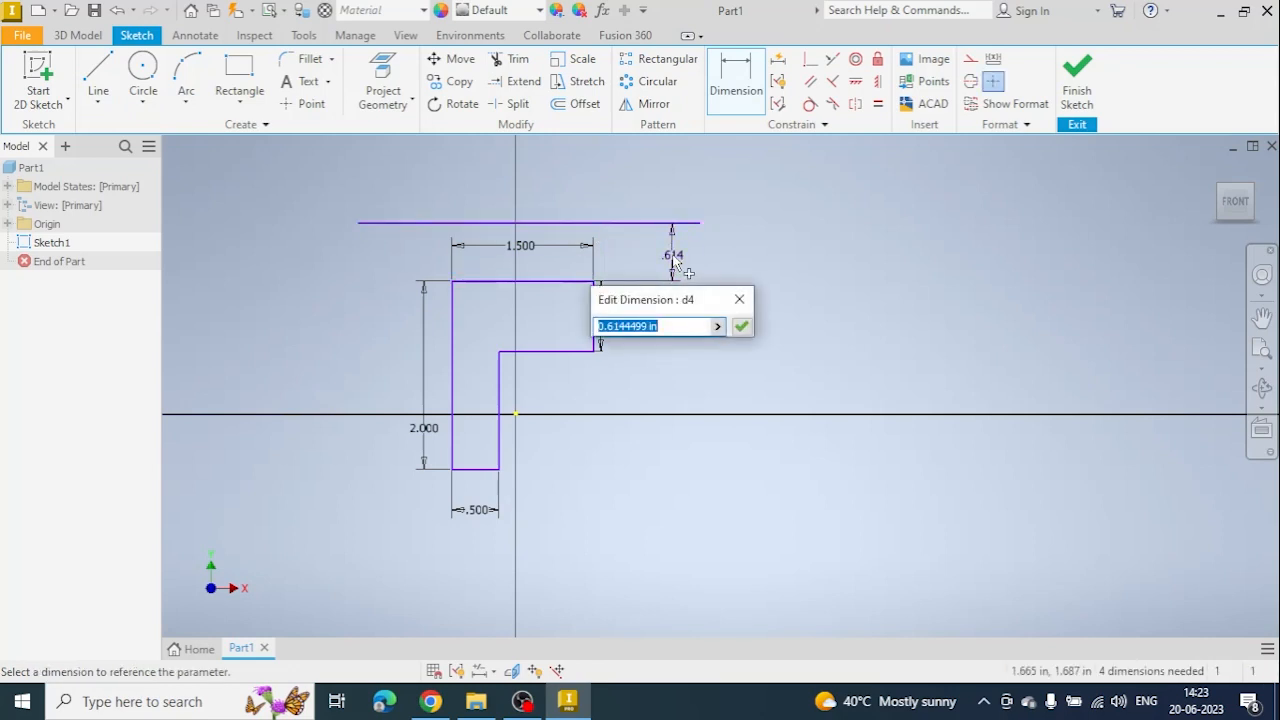
{"action": "type", "text": "0.25"}
{"action": "key", "text": "Return"}
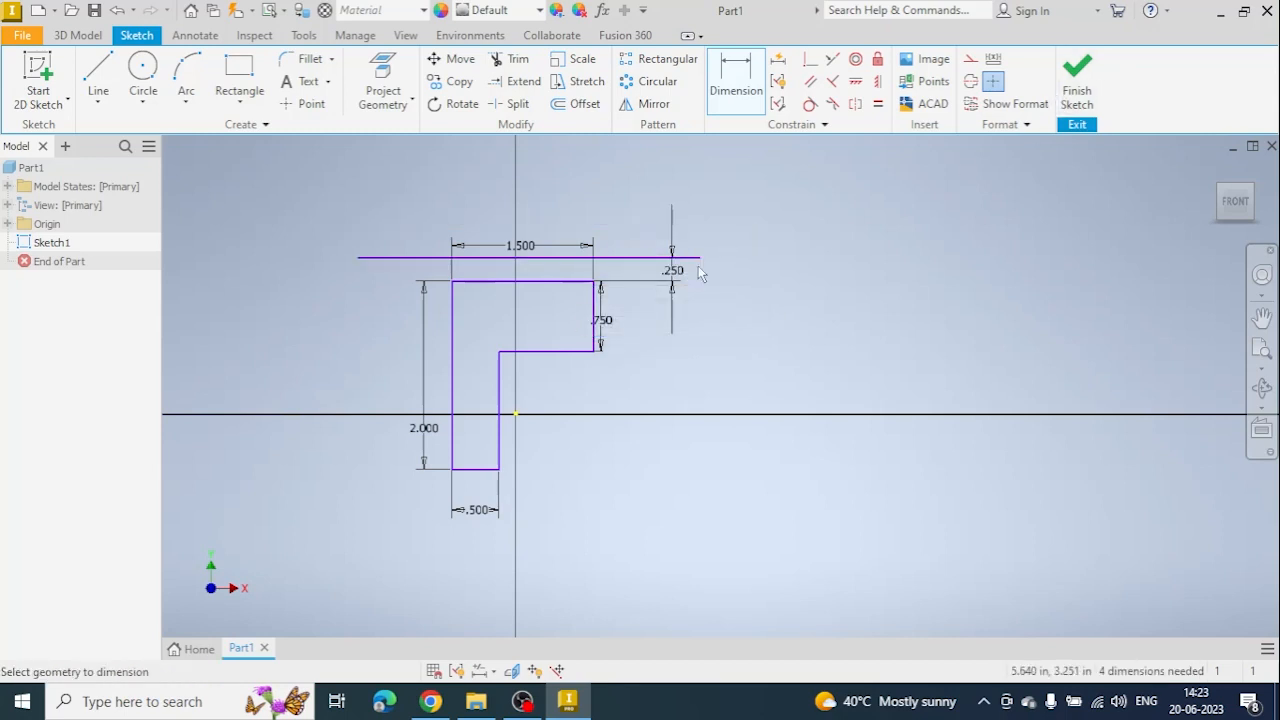
Step: Finish the sketch and revolve the L-shaped profile a full 360 degrees about the separate horizontal line
{"action": "left_click", "coordinate": [1077, 96]}
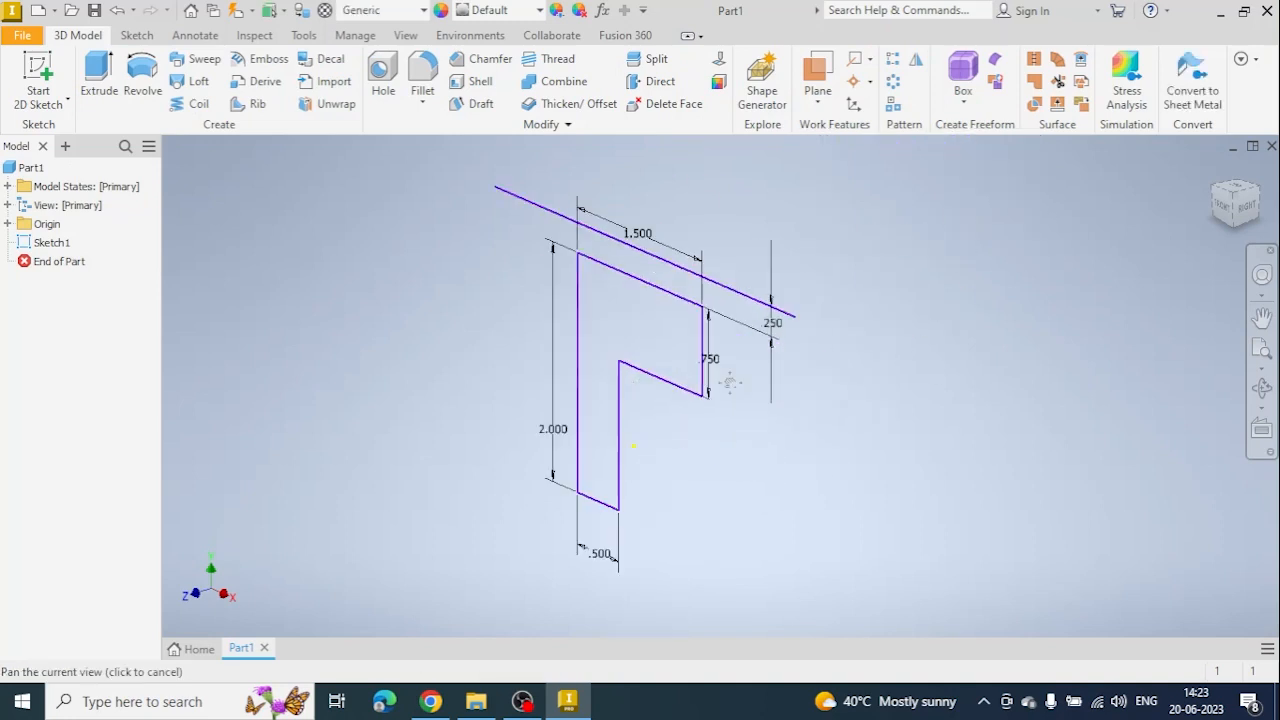
{"action": "middle_click_drag", "start_coordinate": [192, 166], "coordinate": [212, 198]}
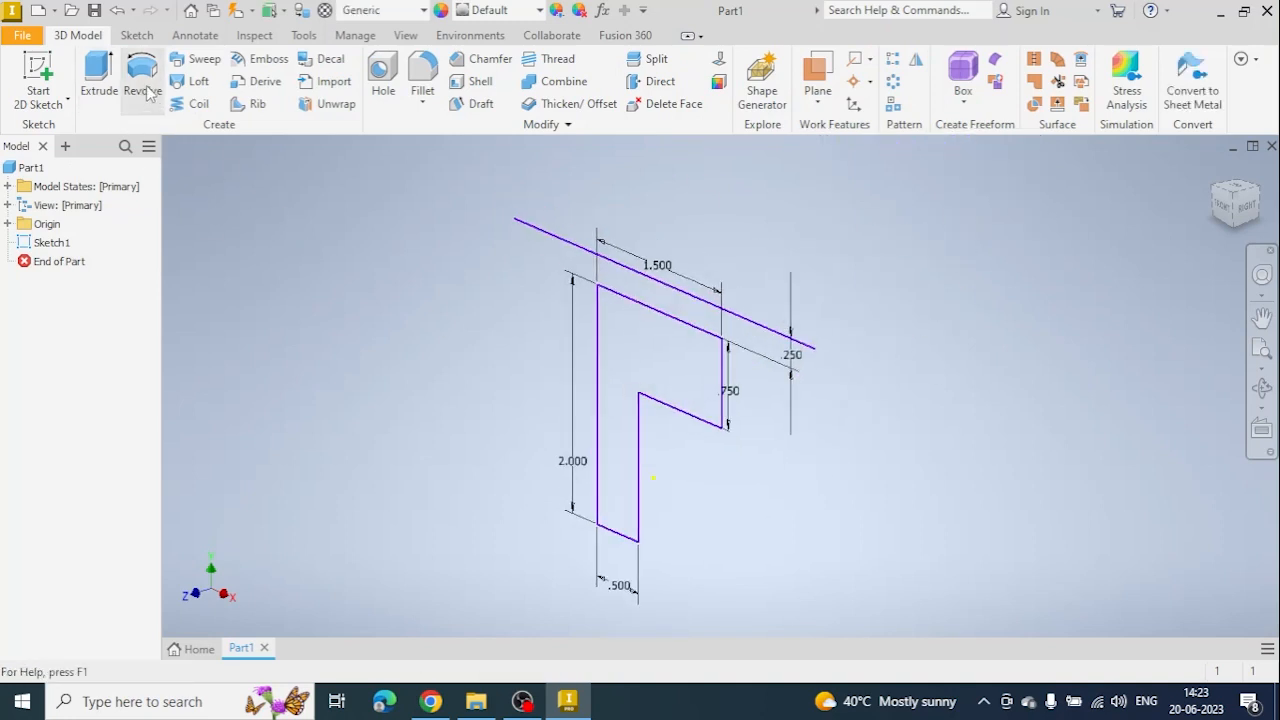
{"action": "left_click", "coordinate": [147, 93]}
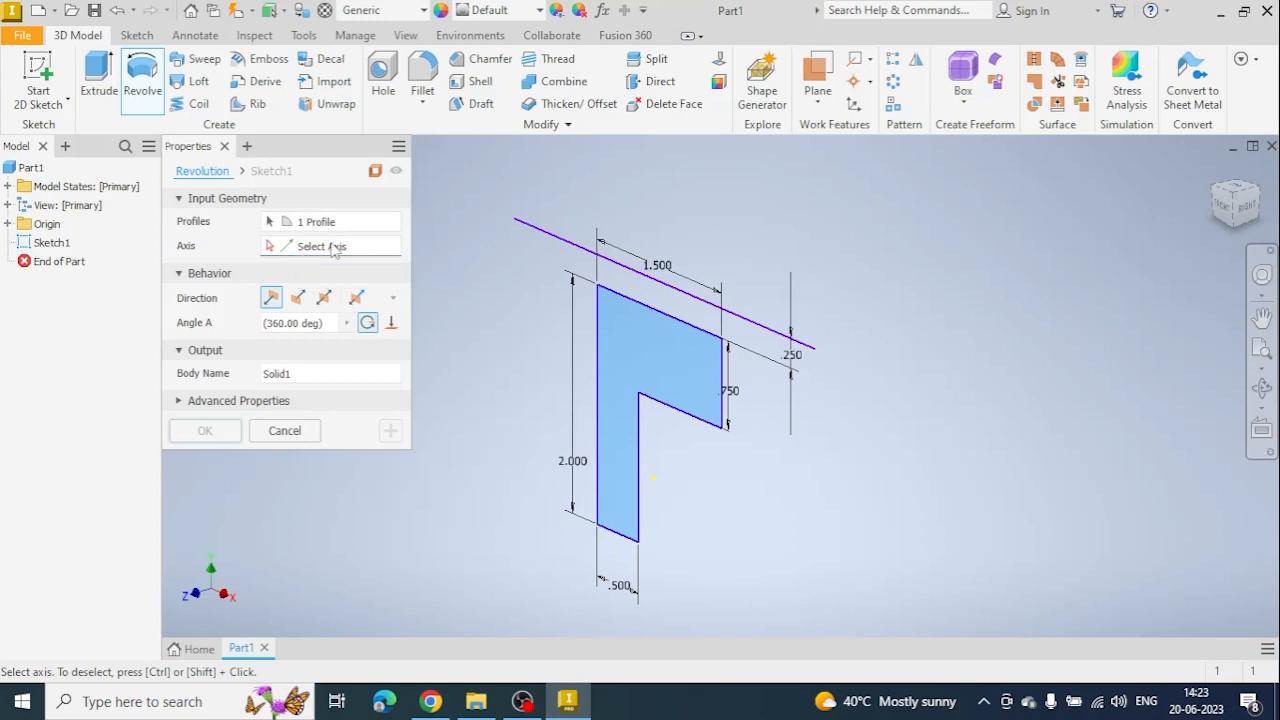
{"action": "left_click", "coordinate": [537, 231]}
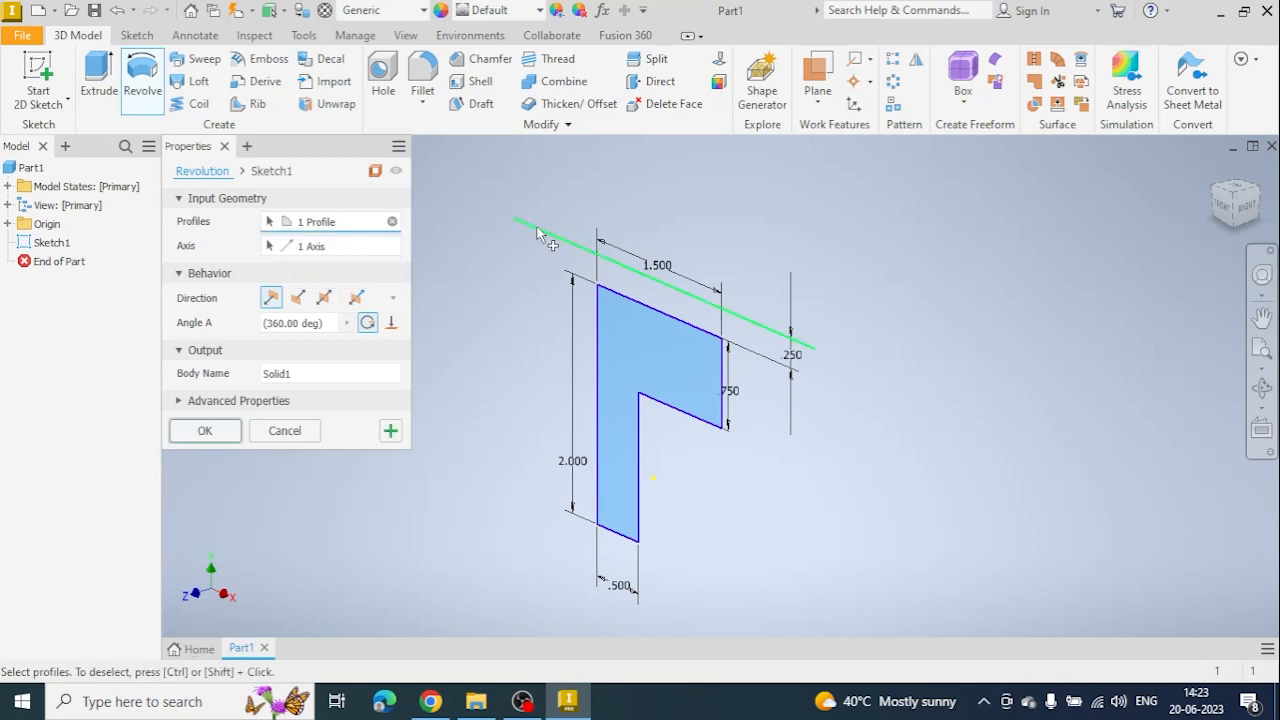
{"action": "middle_click_drag", "start_coordinate": [947, 270], "coordinate": [1014, 367]}
{"action": "scroll", "coordinate": [1058, 352], "scroll_direction": "down", "scroll_amount": 3}
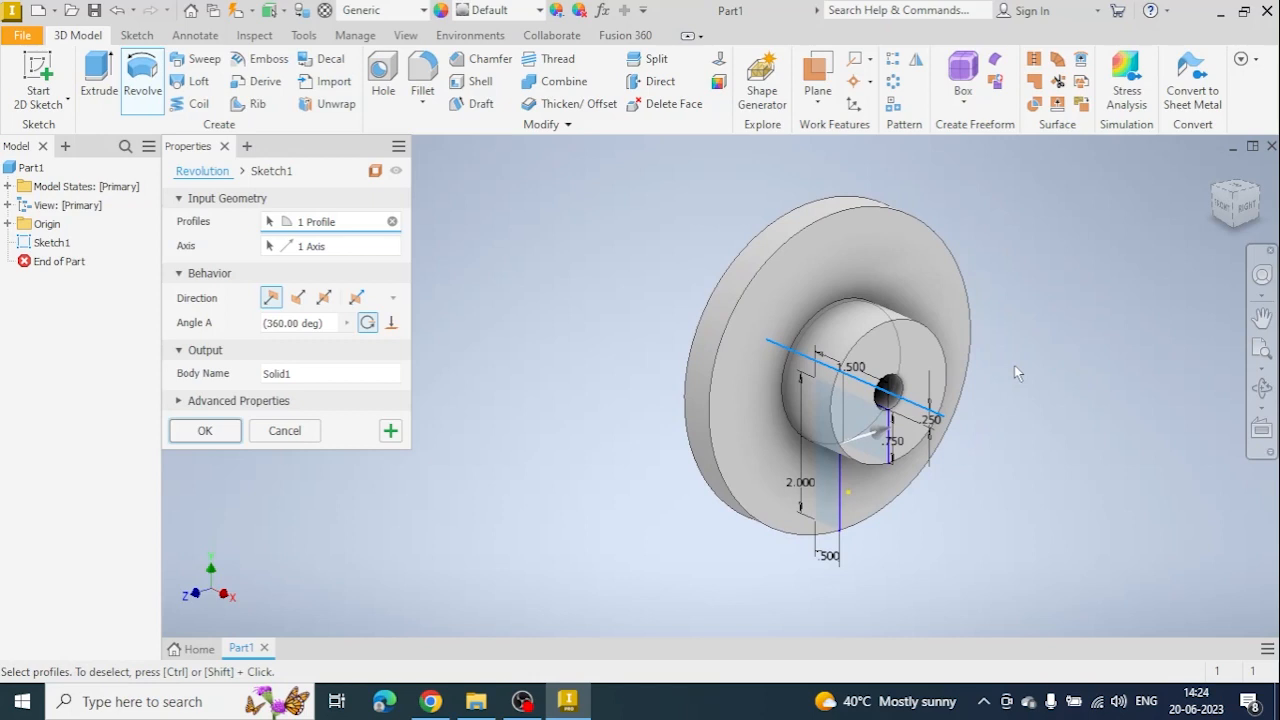
{"action": "left_click", "coordinate": [205, 431]}
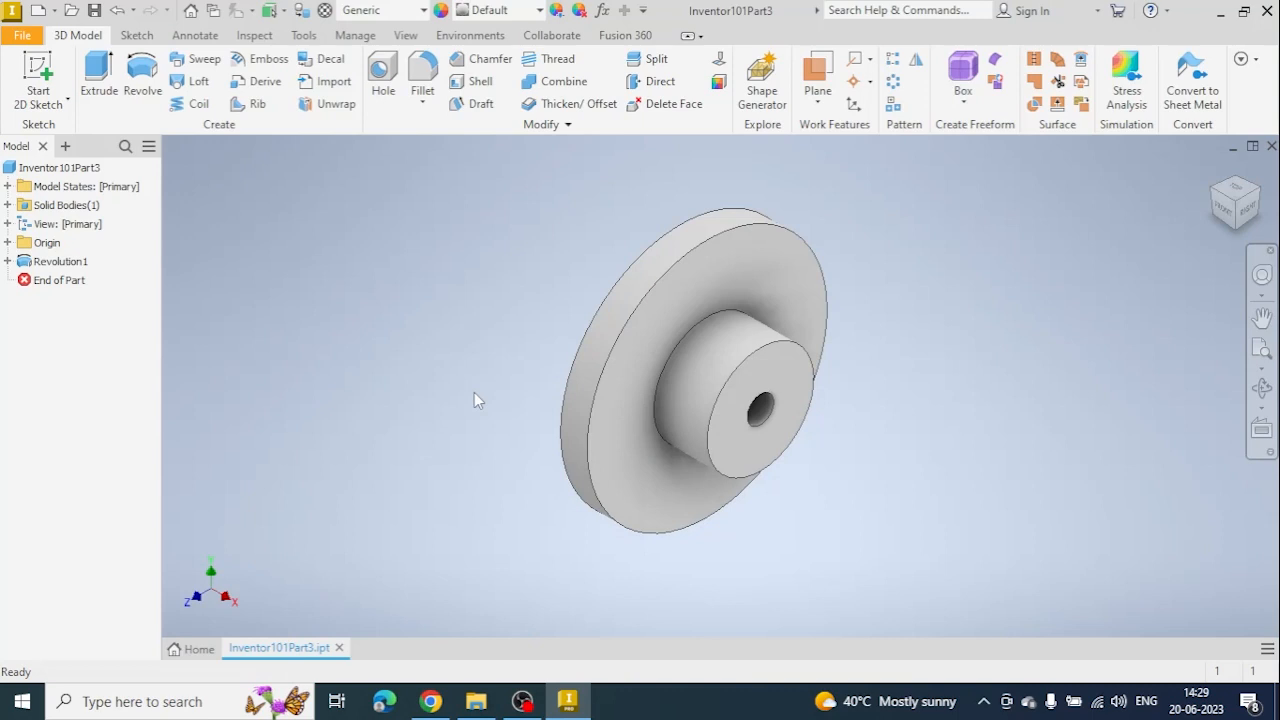
Step: Start a new sketch on the XY plane and view the part isometrically
{"action": "left_click", "coordinate": [8, 243]}
{"action": "left_click", "coordinate": [68, 299]}
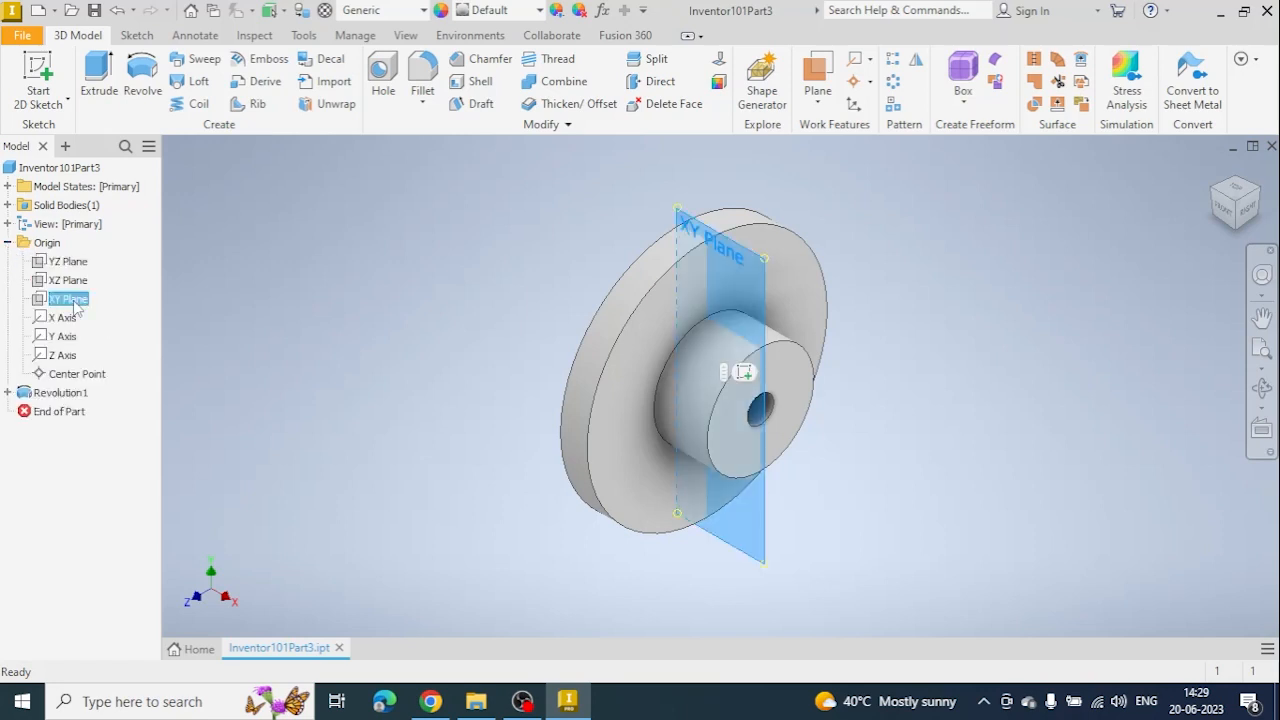
{"action": "right_click", "coordinate": [72, 302]}
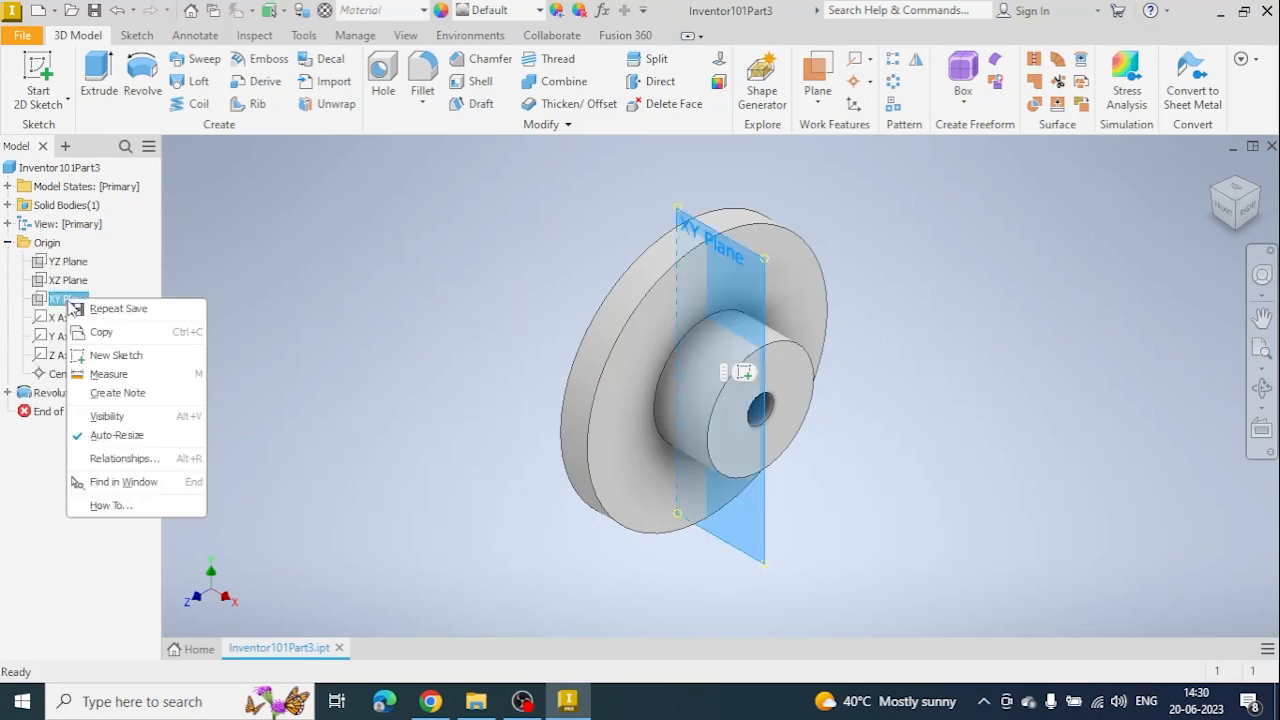
{"action": "left_click", "coordinate": [115, 355]}
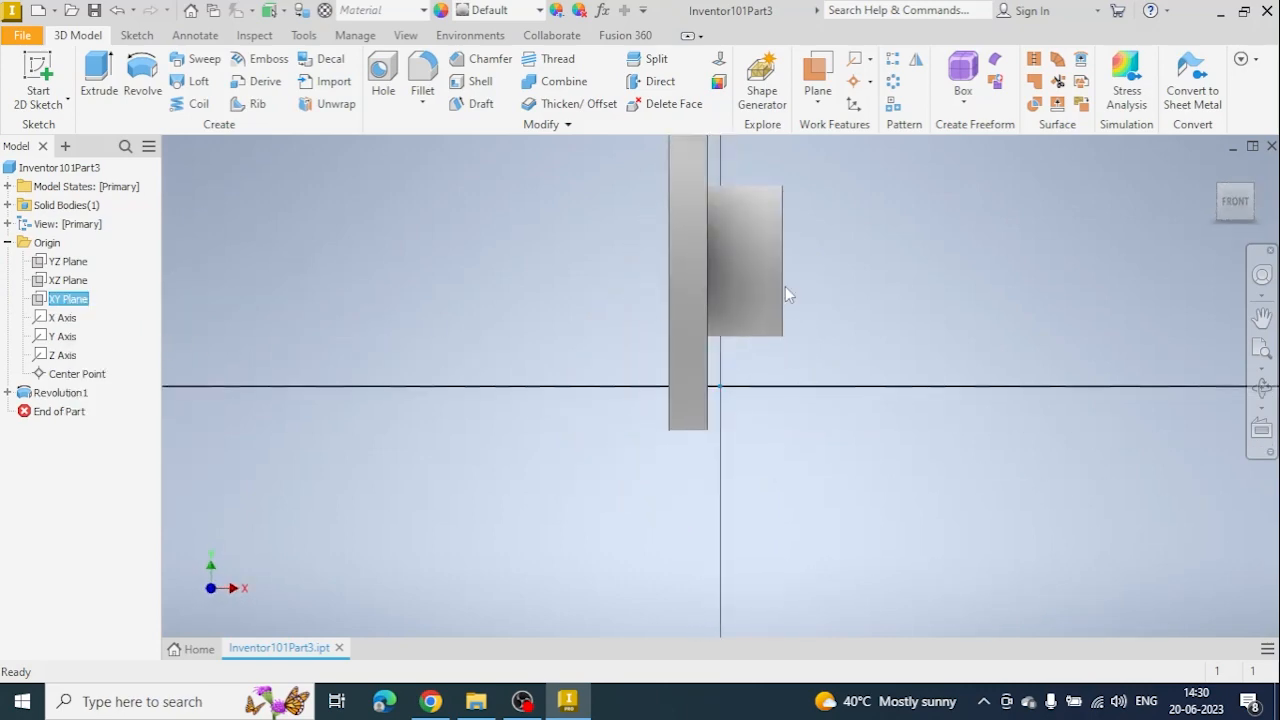
{"action": "left_click", "coordinate": [1210, 168]}
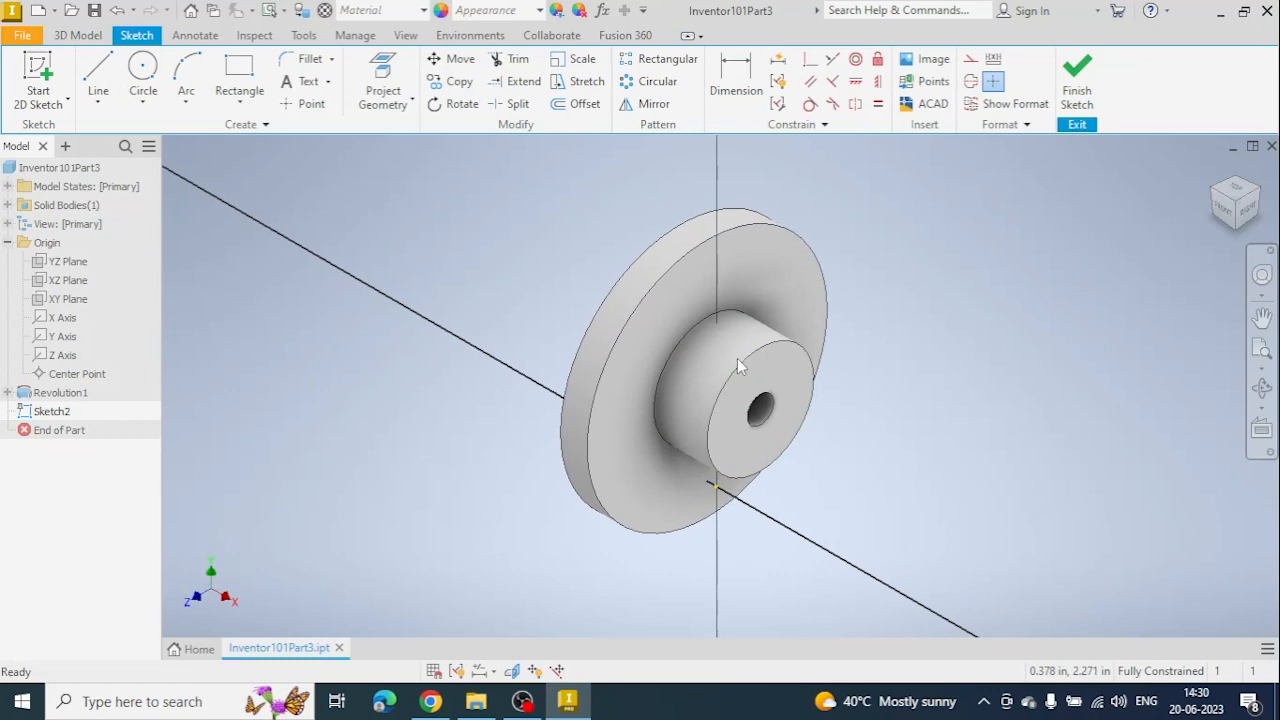
Step: Set the model's visual style to Wireframe
{"action": "left_click", "coordinate": [405, 37]}
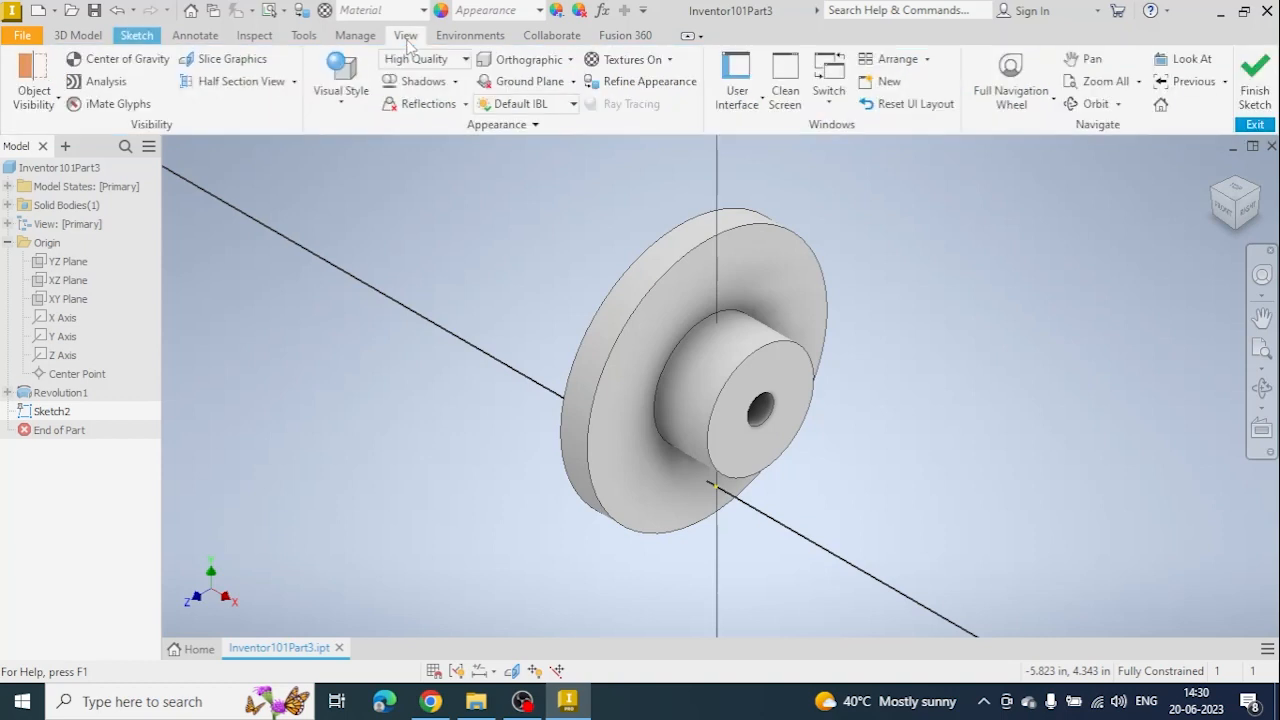
{"action": "left_click", "coordinate": [339, 110]}
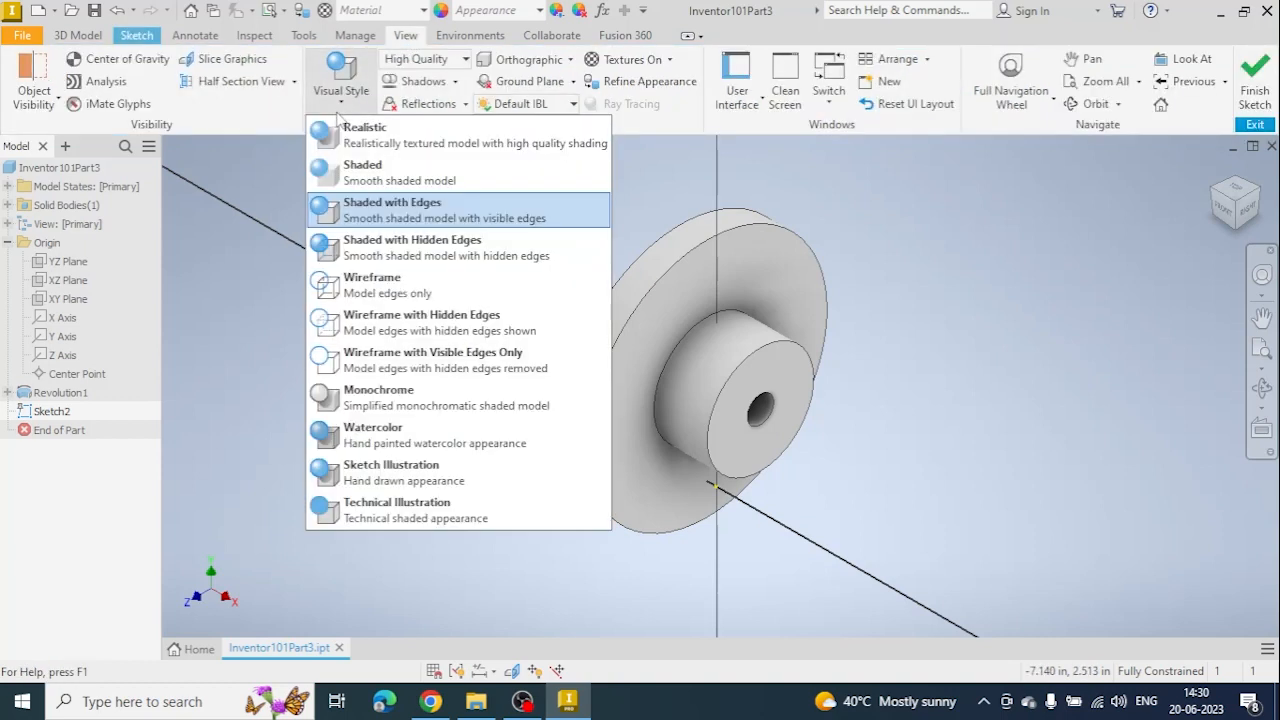
{"action": "left_click", "coordinate": [378, 292]}
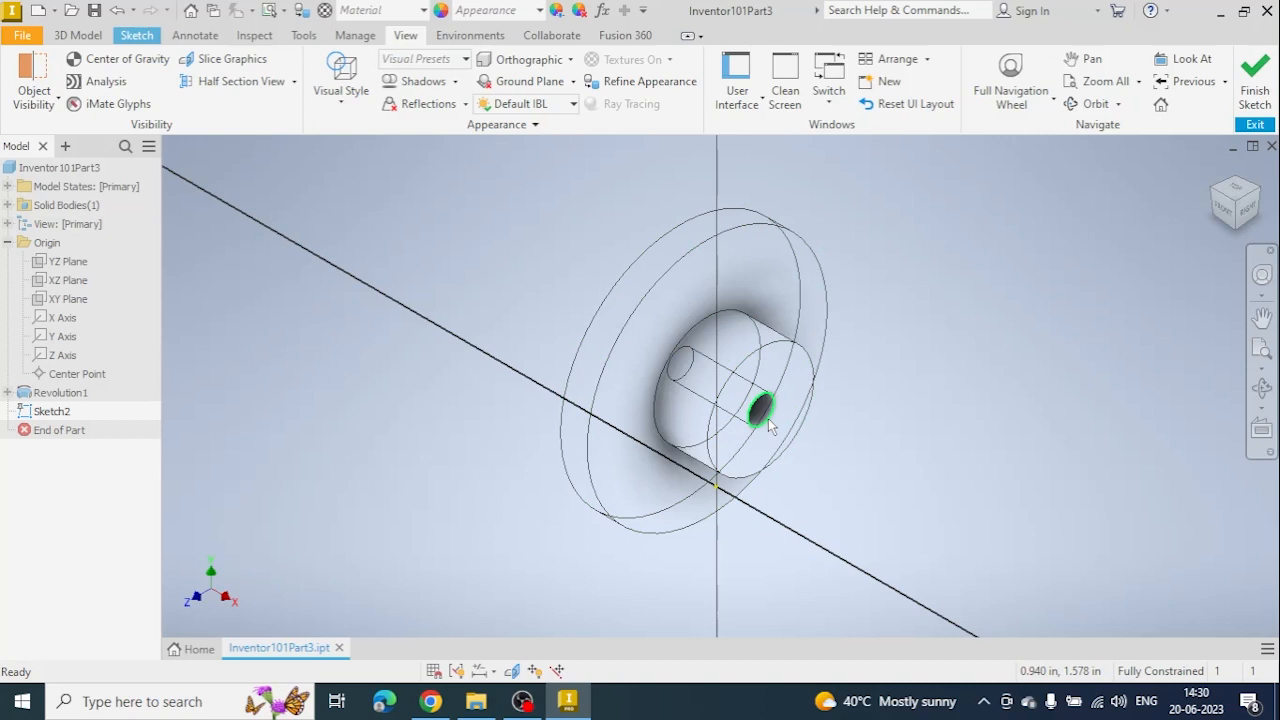
Step: Project the flange's two outer circular edges and the part's cut edges into the XY sketch
{"action": "left_click", "coordinate": [139, 37]}
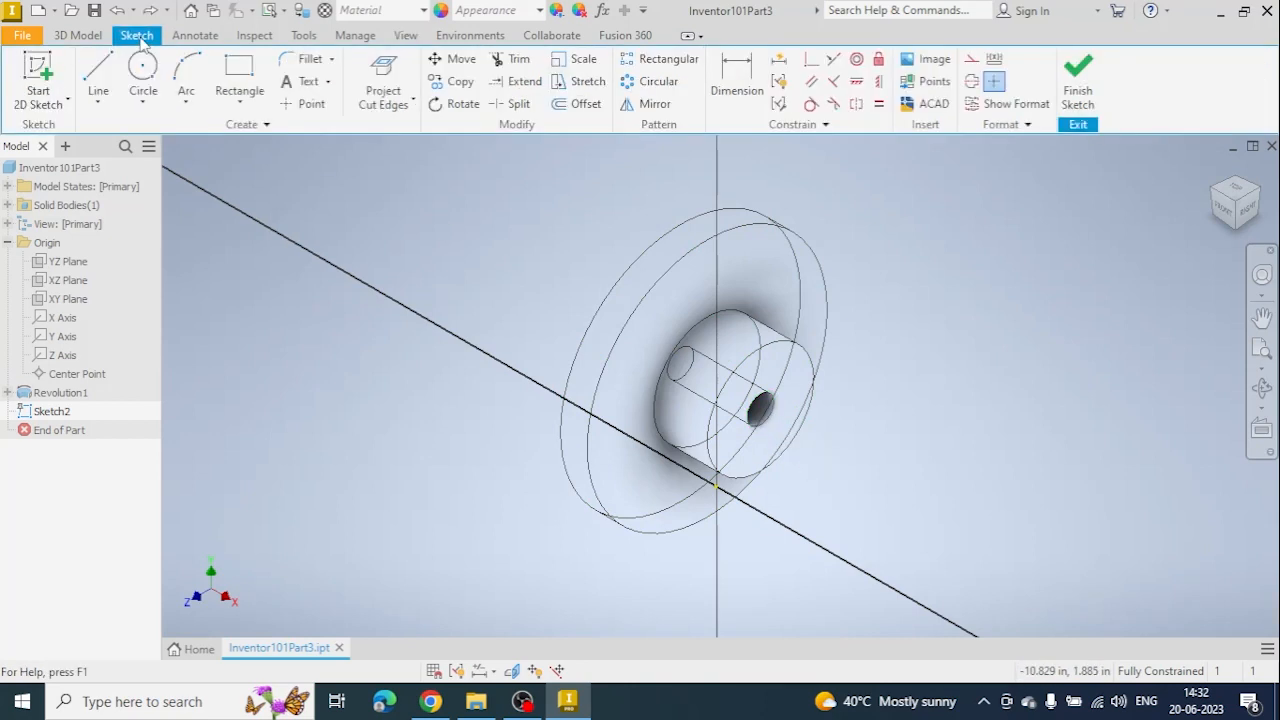
{"action": "left_click", "coordinate": [388, 104]}
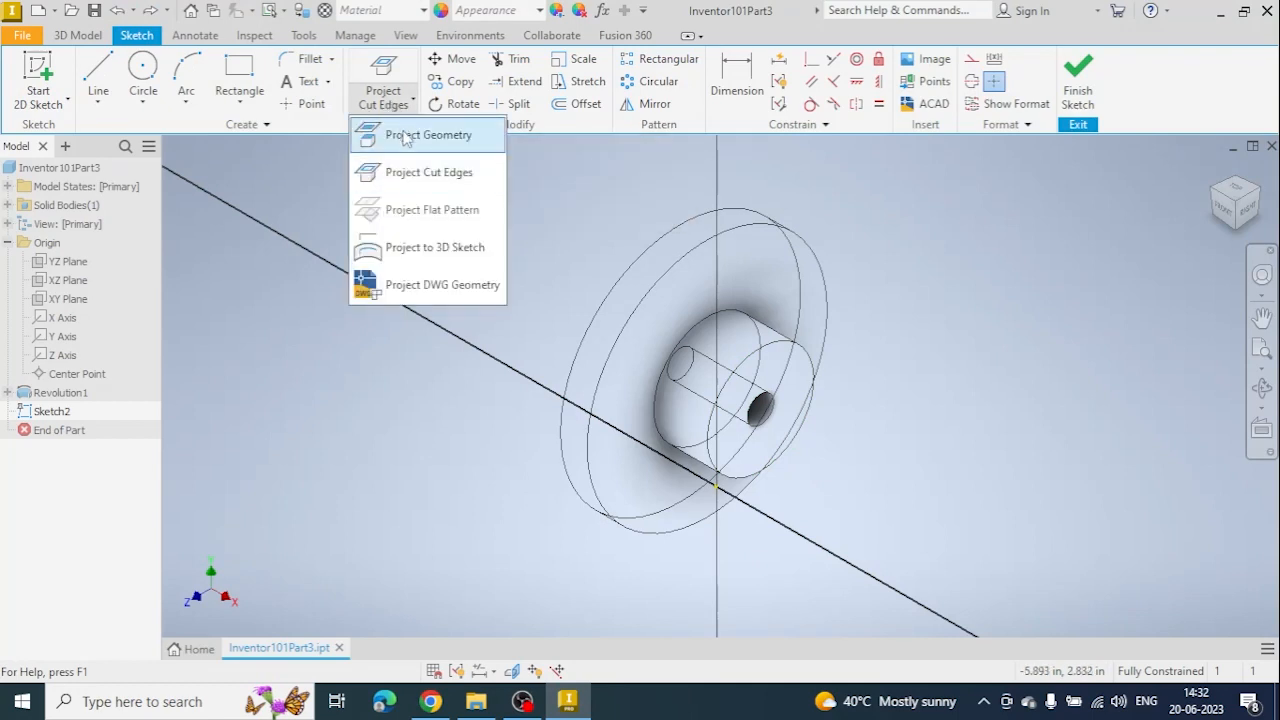
{"action": "left_click", "coordinate": [404, 136]}
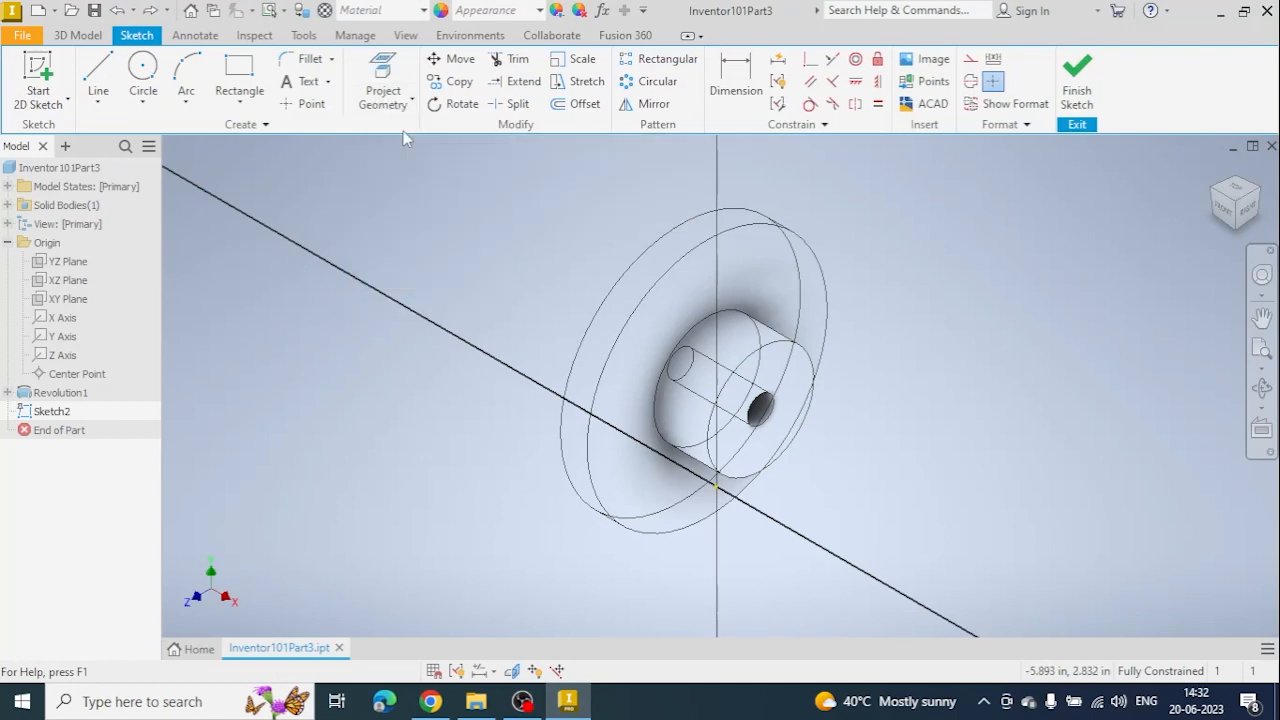
{"action": "left_click", "coordinate": [631, 268]}
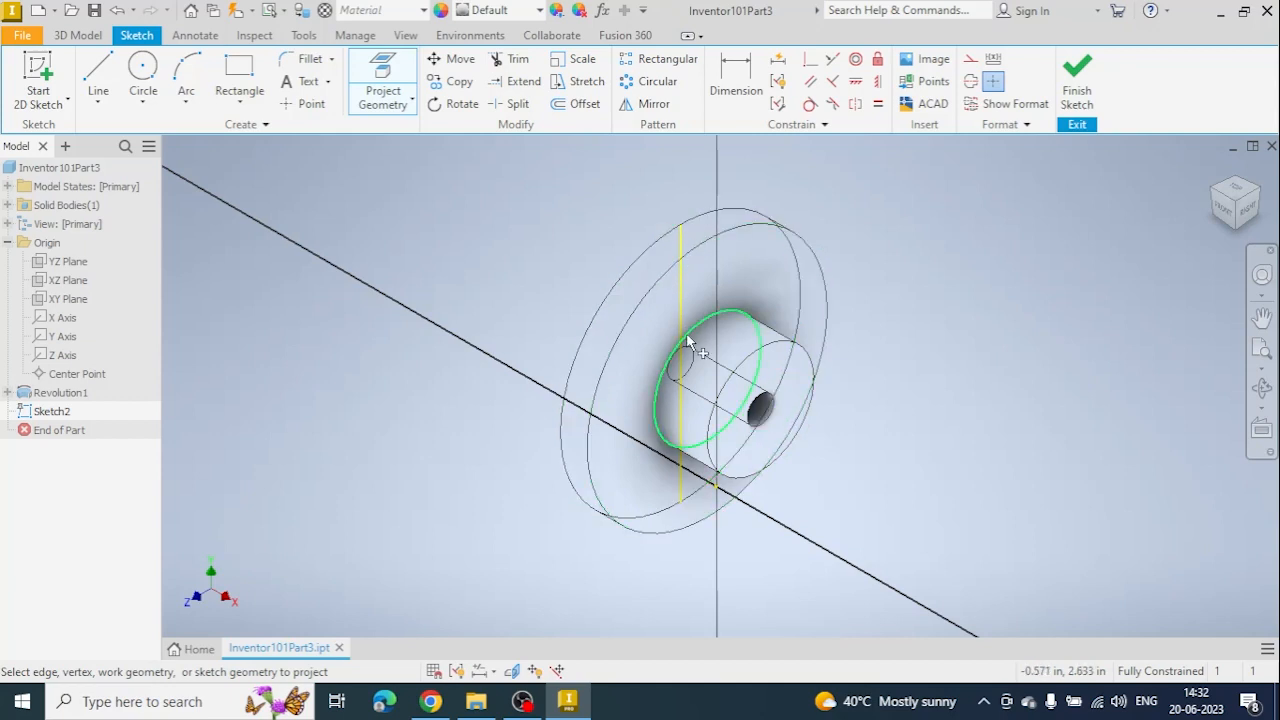
{"action": "left_click", "coordinate": [633, 313]}
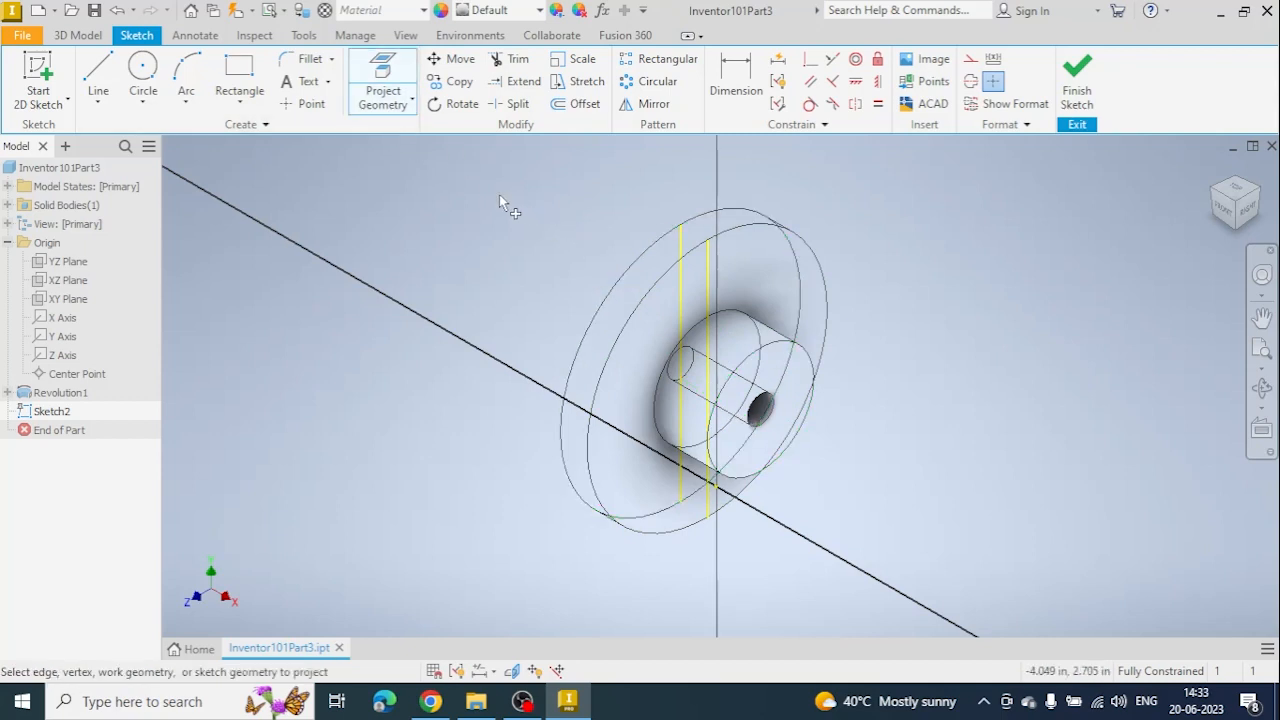
{"action": "left_click", "coordinate": [386, 106]}
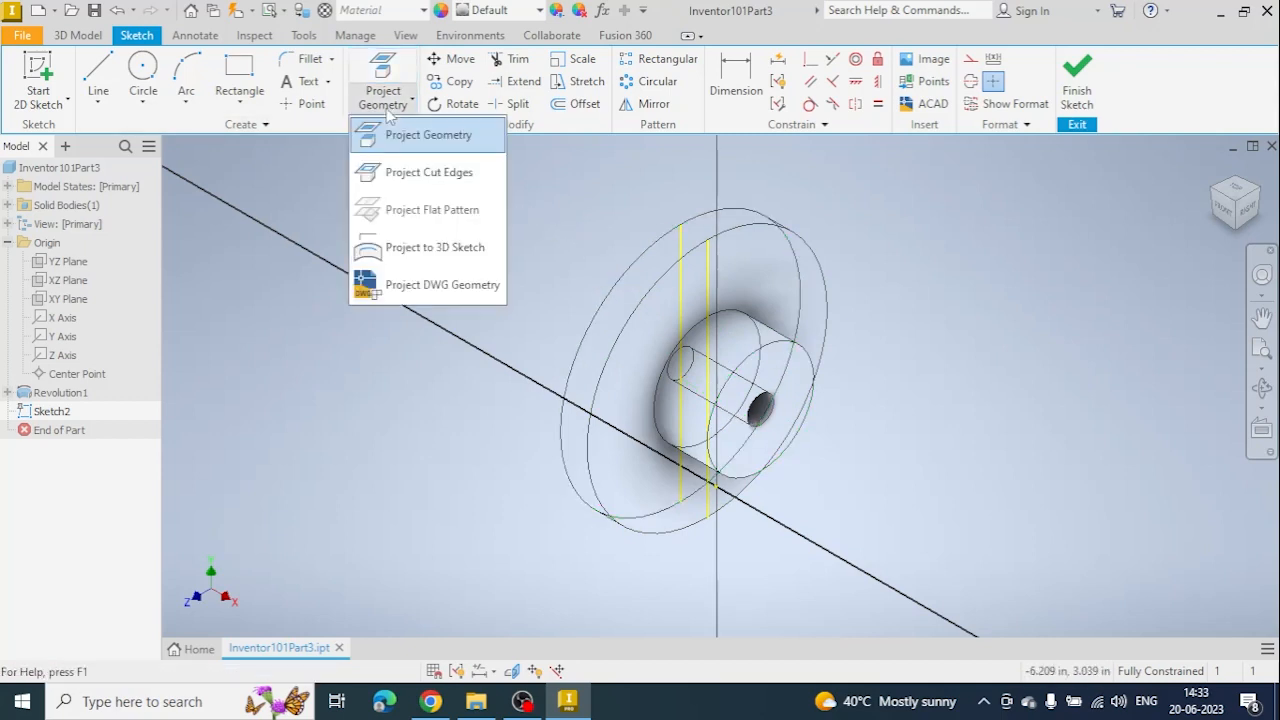
{"action": "left_click", "coordinate": [422, 174]}
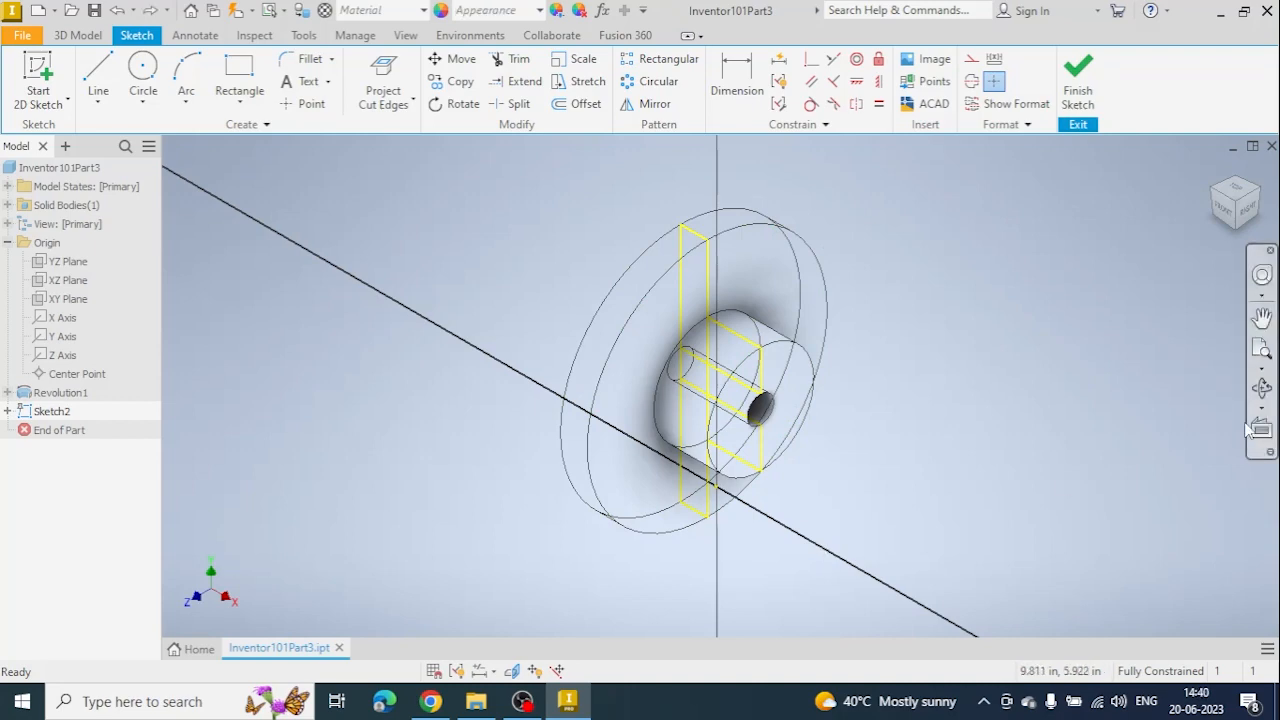
Step: Facing the sketch, draw a triangle with slanted sides about 0.54 in long, its horizontal base below the flange's lower edge and its apex inside the flange
{"action": "left_click", "coordinate": [1261, 429]}
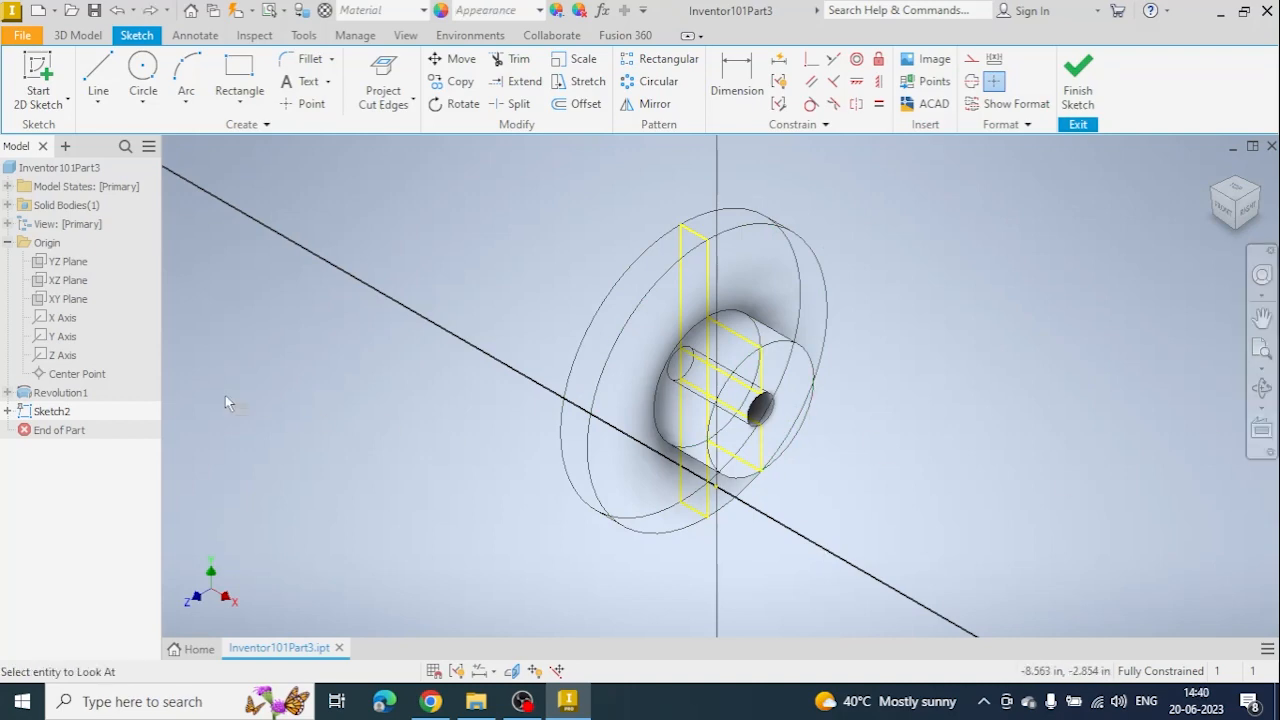
{"action": "left_click", "coordinate": [52, 411]}
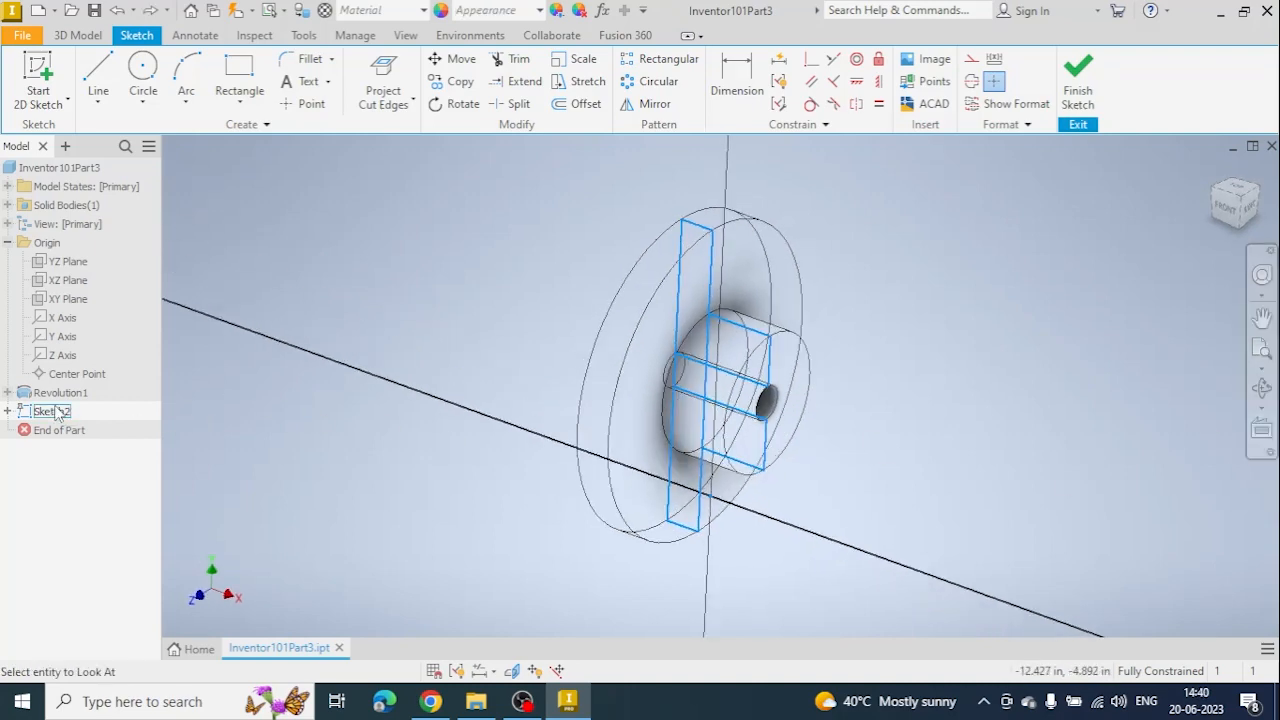
{"action": "scroll", "coordinate": [688, 586], "scroll_direction": "up", "scroll_amount": 5}
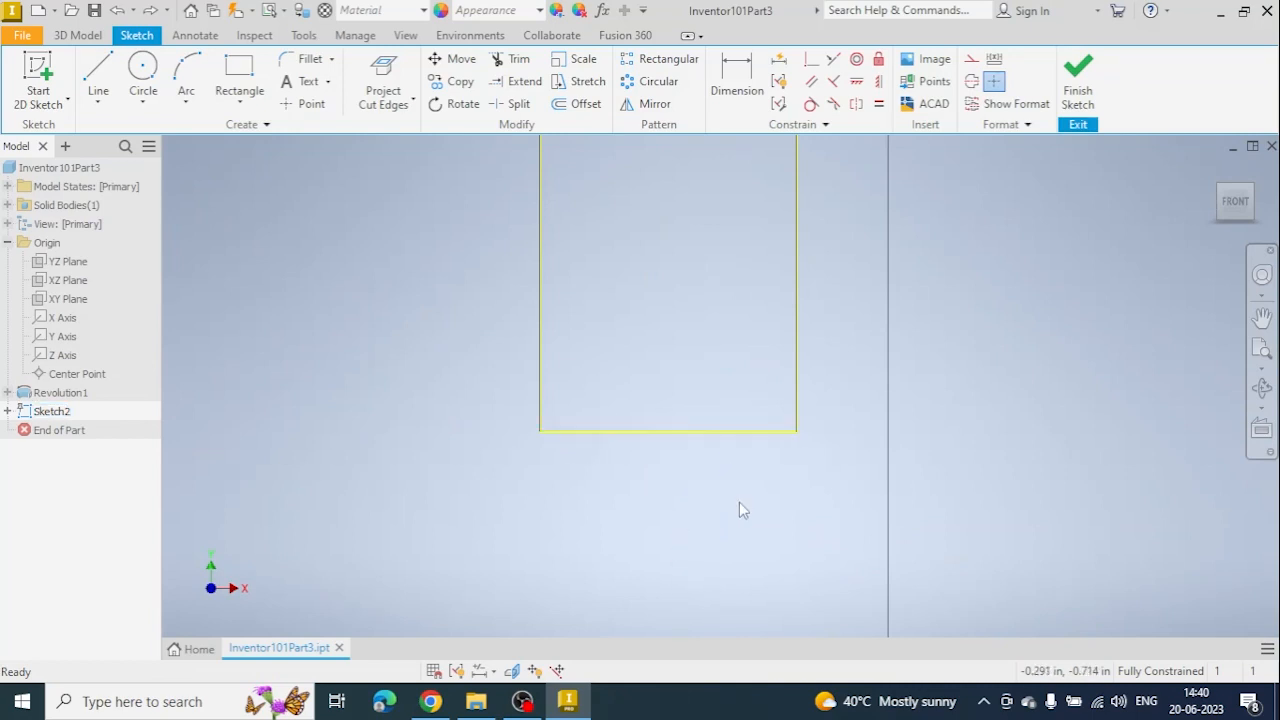
{"action": "scroll", "coordinate": [737, 502], "scroll_direction": "down", "scroll_amount": 2}
{"action": "middle_click_drag", "start_coordinate": [738, 502], "coordinate": [602, 504]}
{"action": "left_click", "coordinate": [98, 78]}
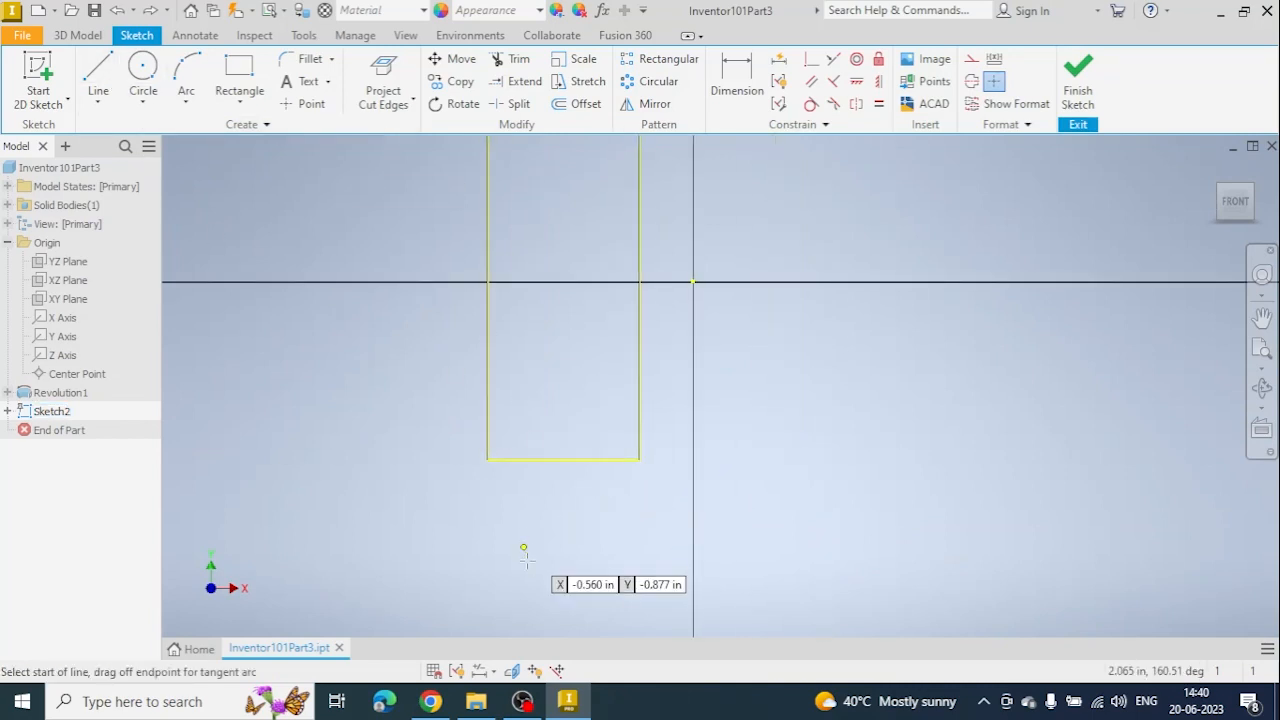
{"action": "left_click", "coordinate": [527, 543]}
{"action": "left_click", "coordinate": [620, 543]}
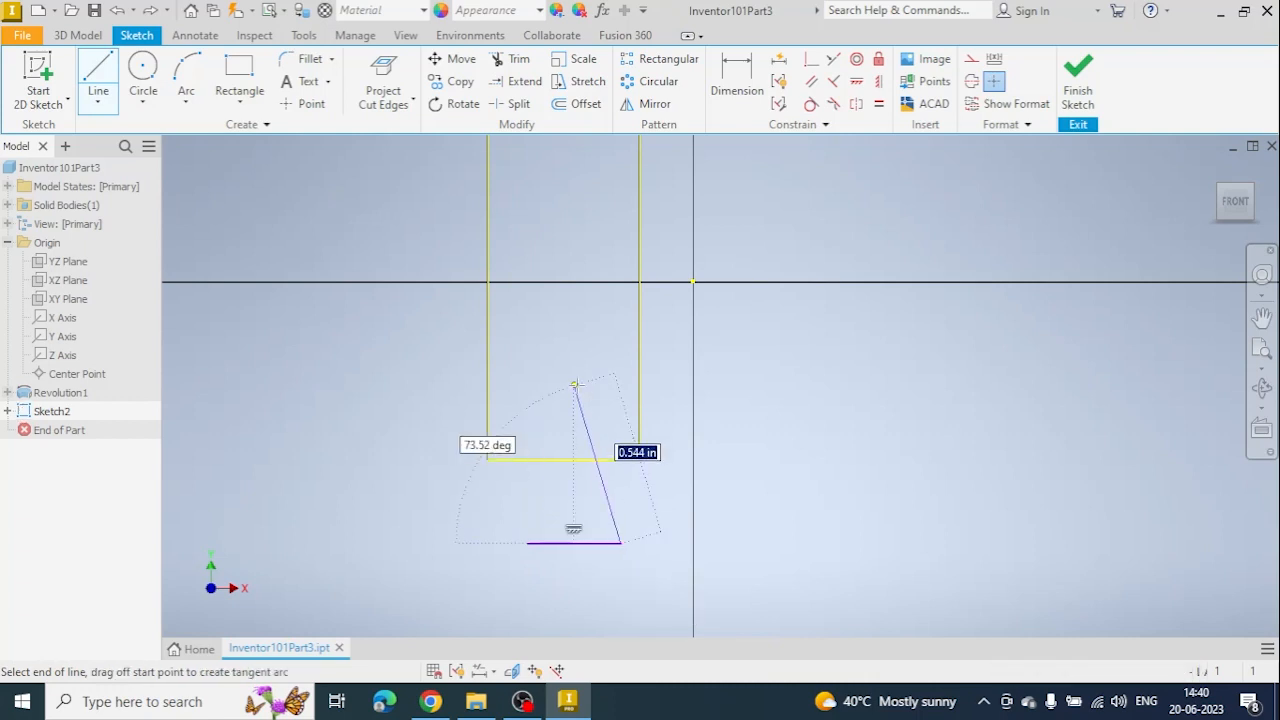
{"action": "left_click", "coordinate": [574, 386]}
{"action": "left_click", "coordinate": [527, 543]}
{"action": "left_click", "coordinate": [575, 386]}
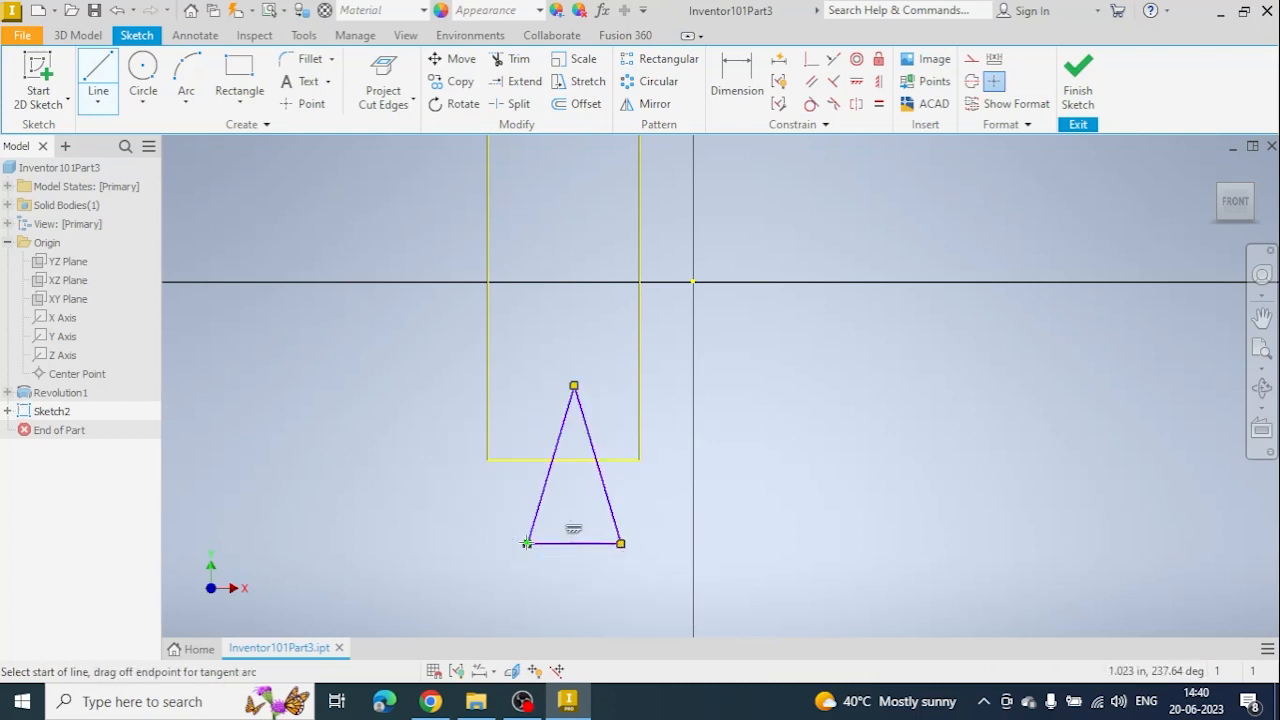
Step: Dimension the horizontal distance between the flange's left edge and the triangle's lower-left corner to 0.138 in
{"action": "left_click", "coordinate": [737, 80]}
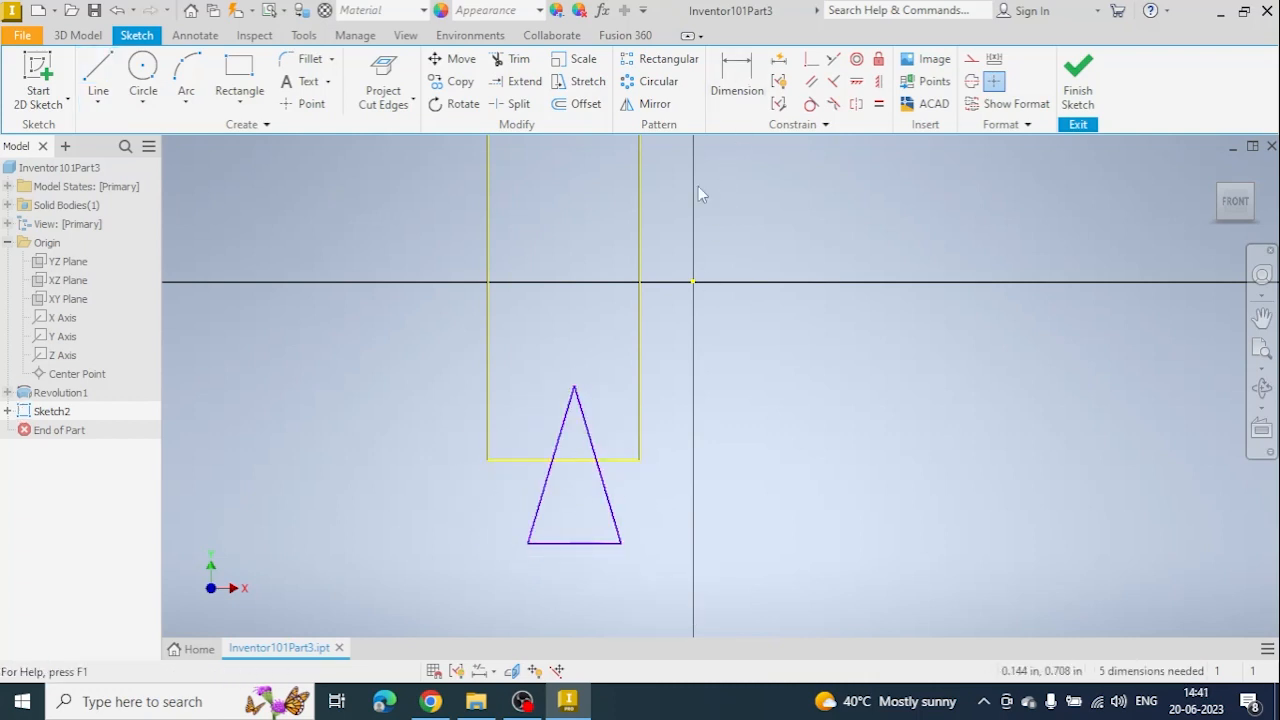
{"action": "left_click", "coordinate": [486, 419]}
{"action": "left_click", "coordinate": [527, 544]}
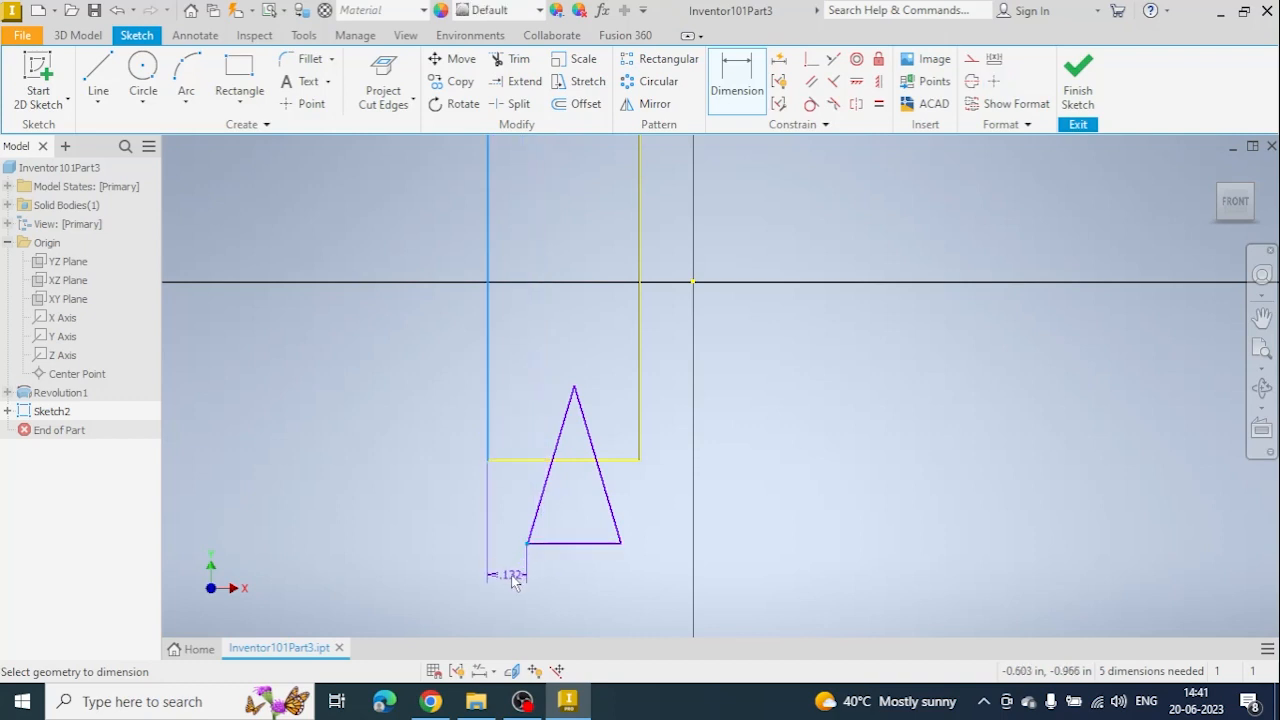
{"action": "left_click", "coordinate": [511, 581]}
{"action": "type", "text": "0.138"}
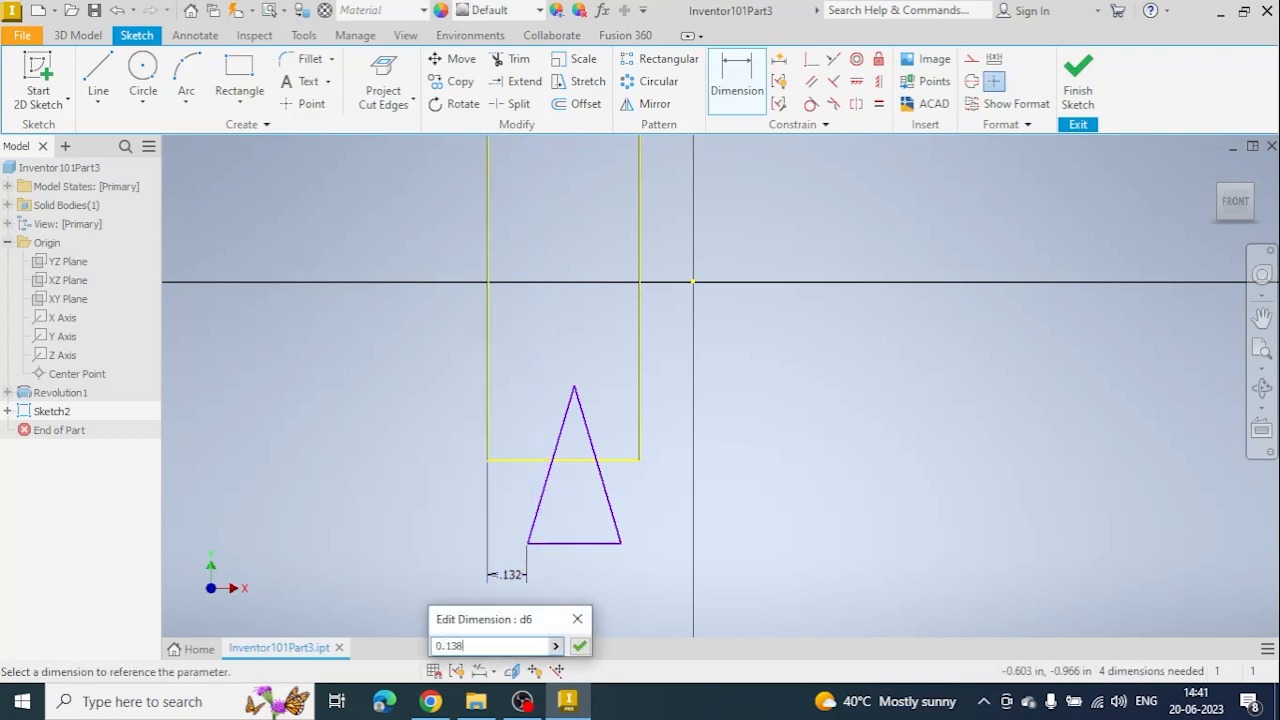
{"action": "key", "text": "Return"}
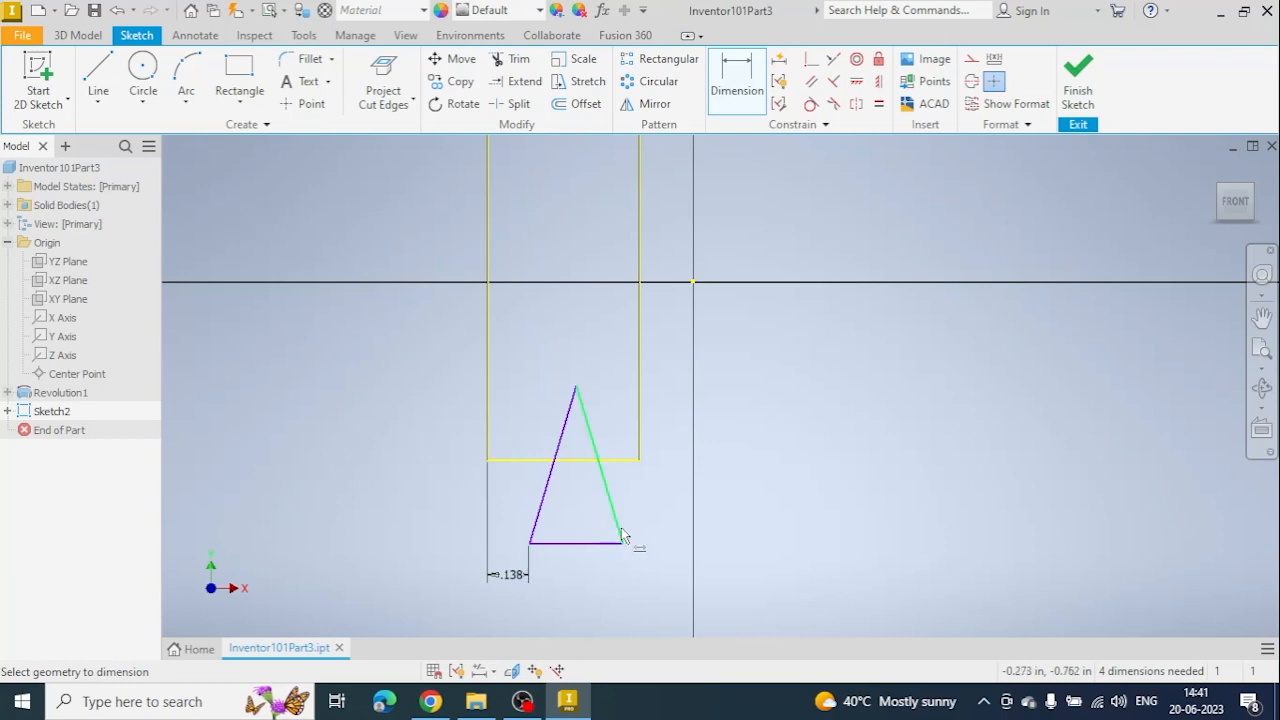
Step: Dimension the horizontal distance between the flange's right edge and the triangle's lower-right corner to 0.138 in
{"action": "left_click", "coordinate": [640, 452]}
{"action": "left_click", "coordinate": [622, 543]}
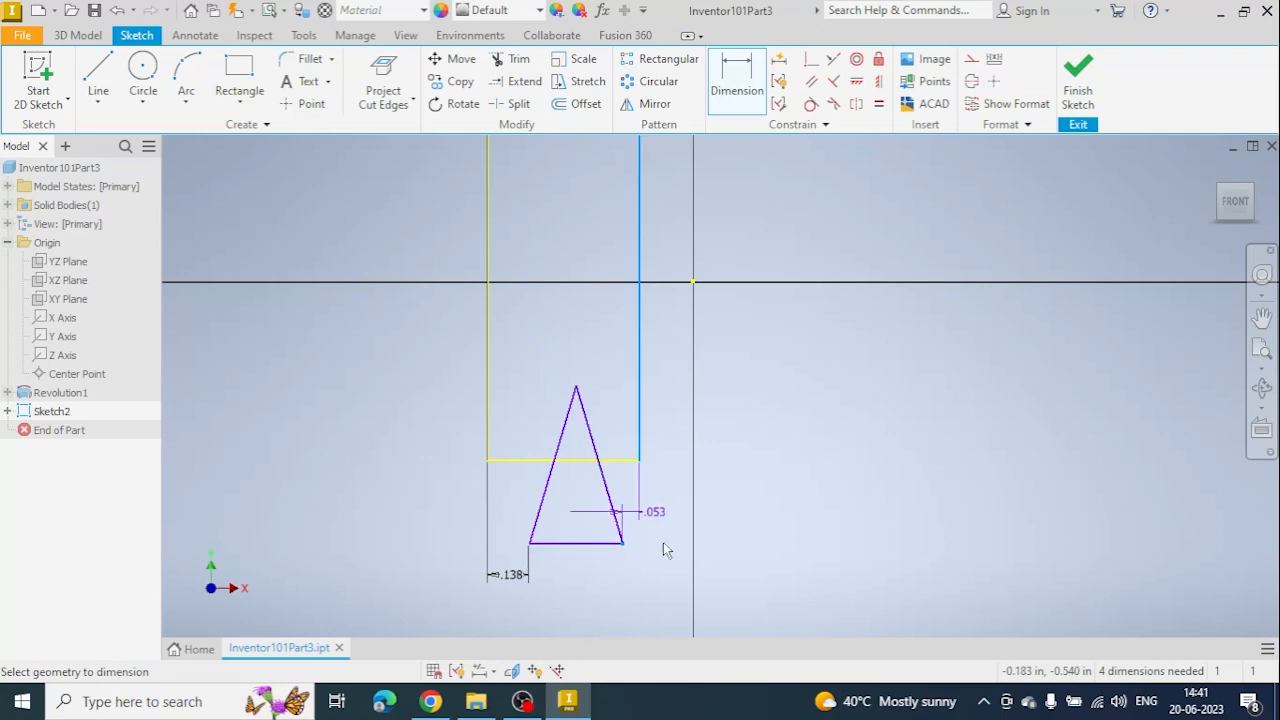
{"action": "left_click", "coordinate": [651, 580]}
{"action": "type", "text": "0.13"}
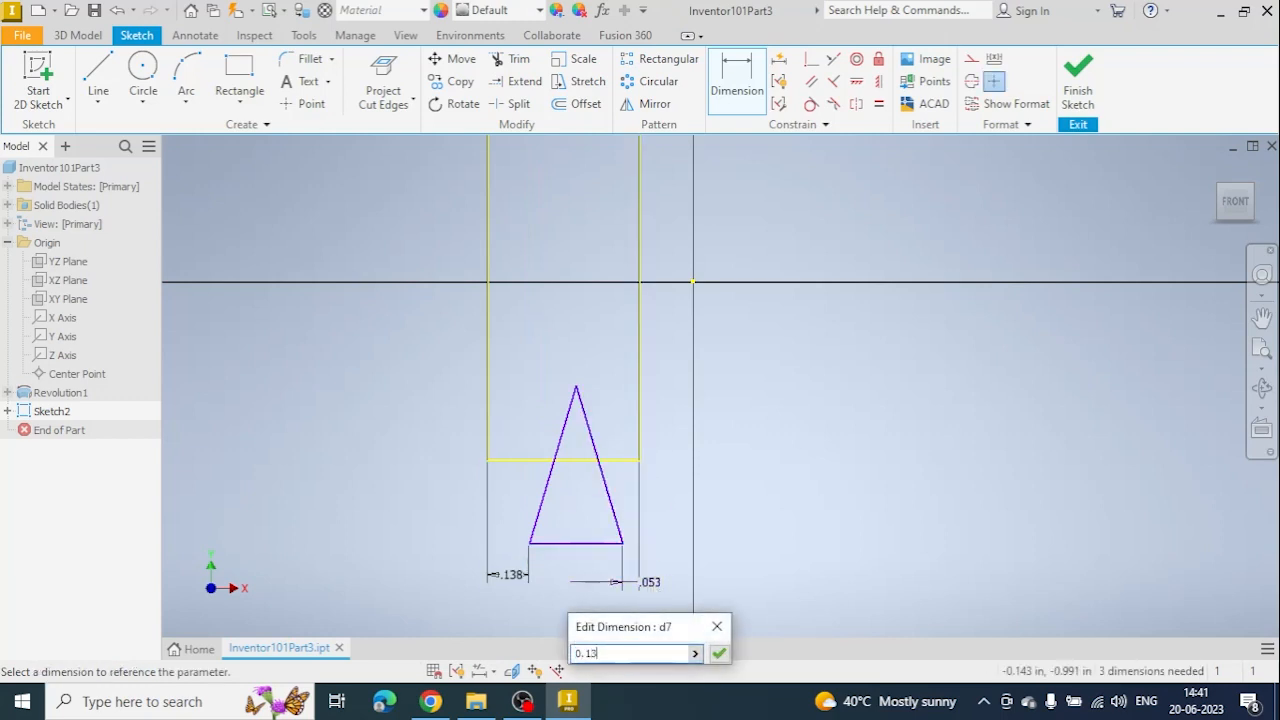
{"action": "type", "text": "8"}
{"action": "key", "text": "Return"}
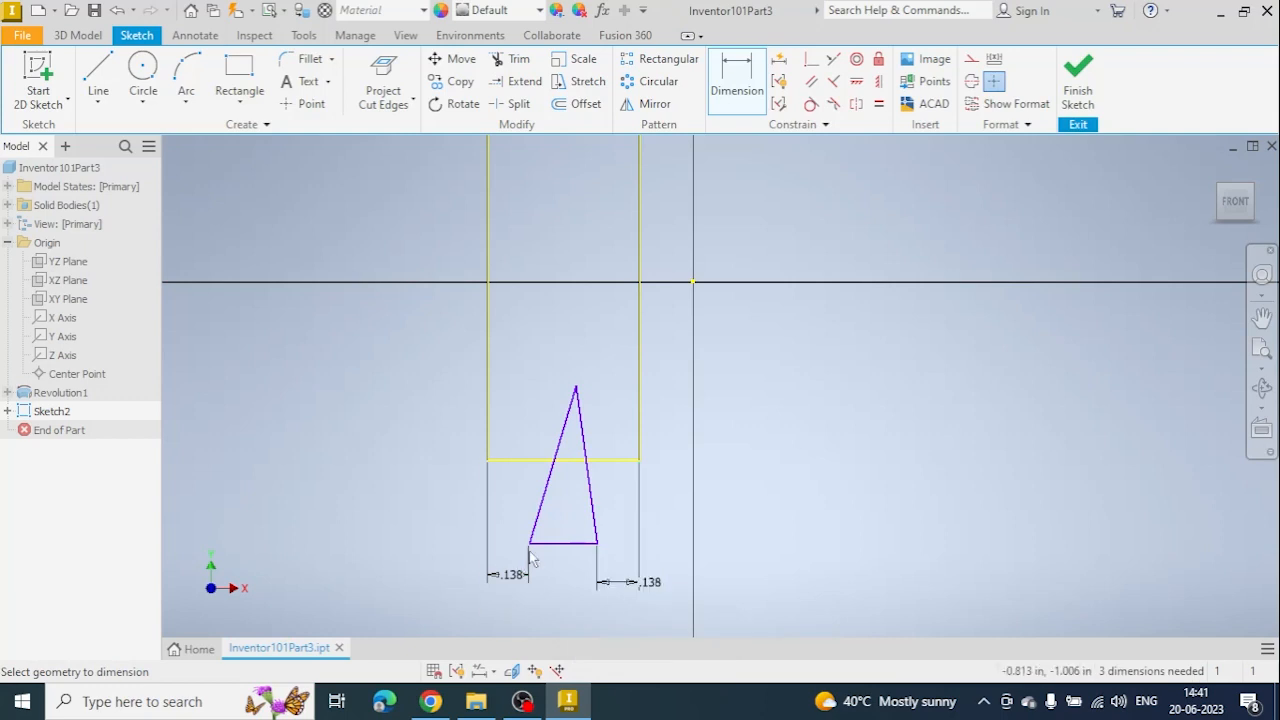
Step: Dimension the vertical distance between the triangle's base and the flange's lower edge to 0.1 in
{"action": "left_click", "coordinate": [540, 543]}
{"action": "left_click", "coordinate": [510, 462]}
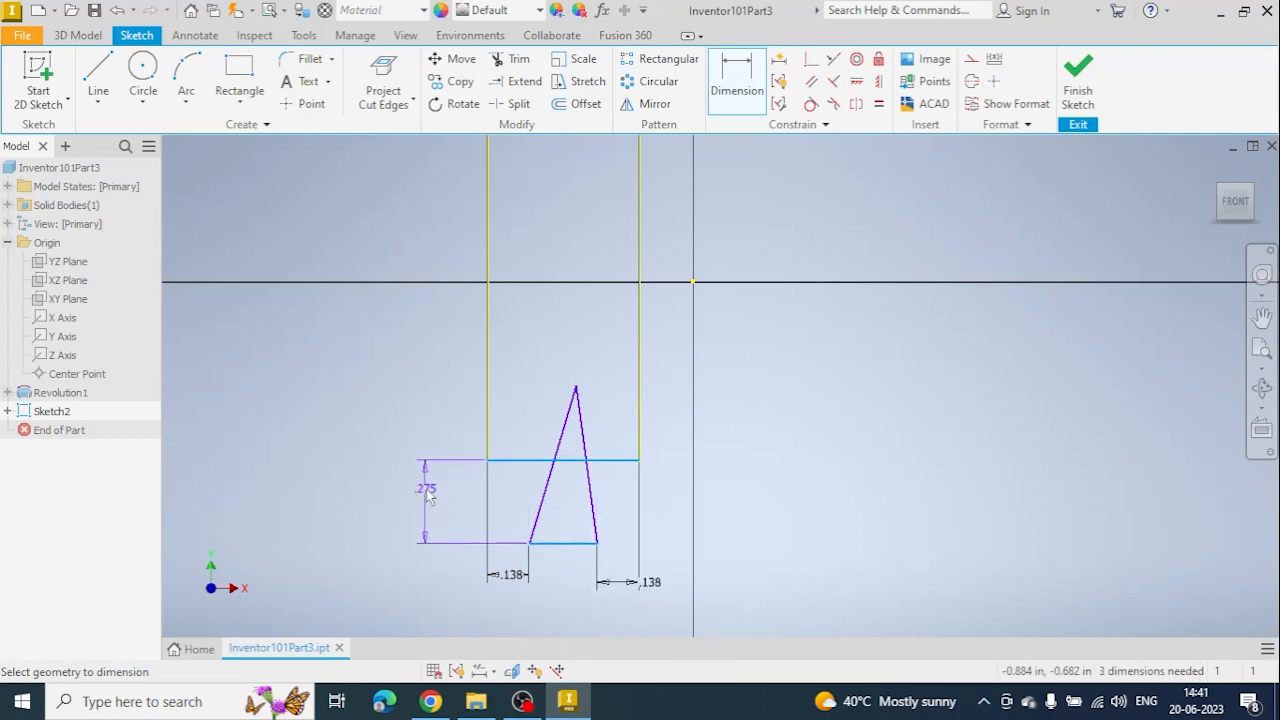
{"action": "left_click", "coordinate": [428, 500]}
{"action": "type", "text": "0.1"}
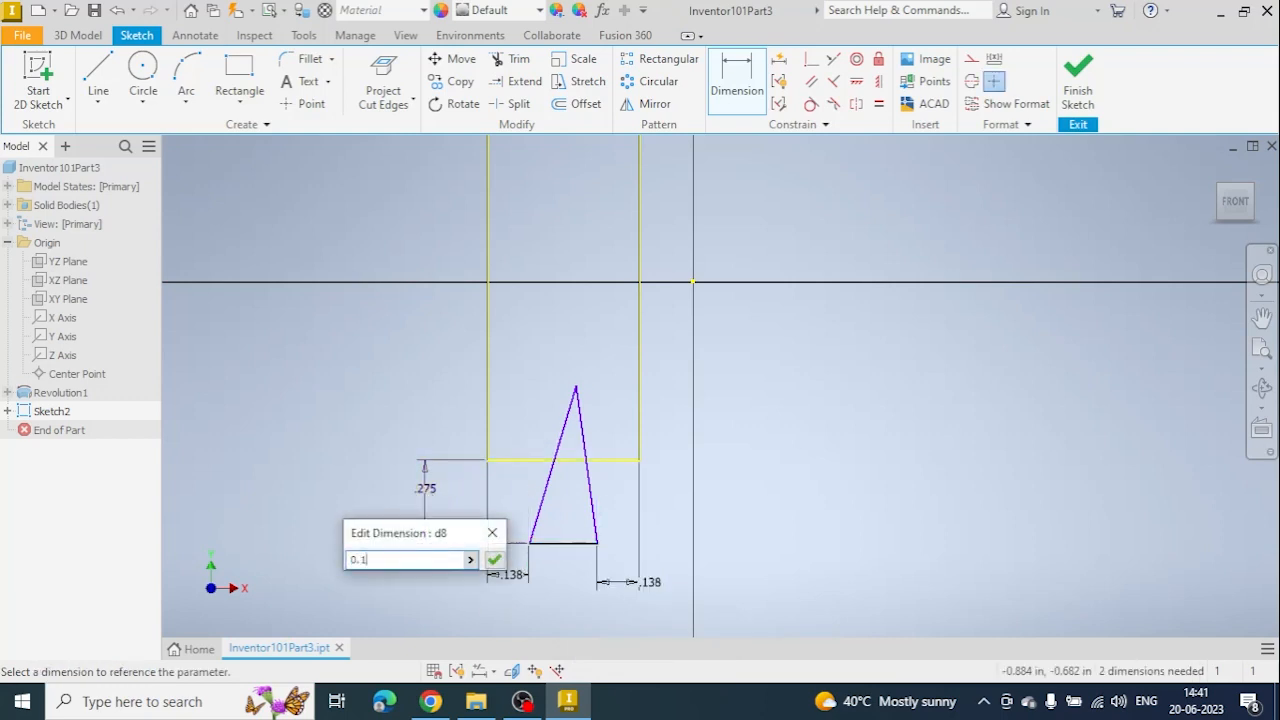
{"action": "key", "text": "Return"}
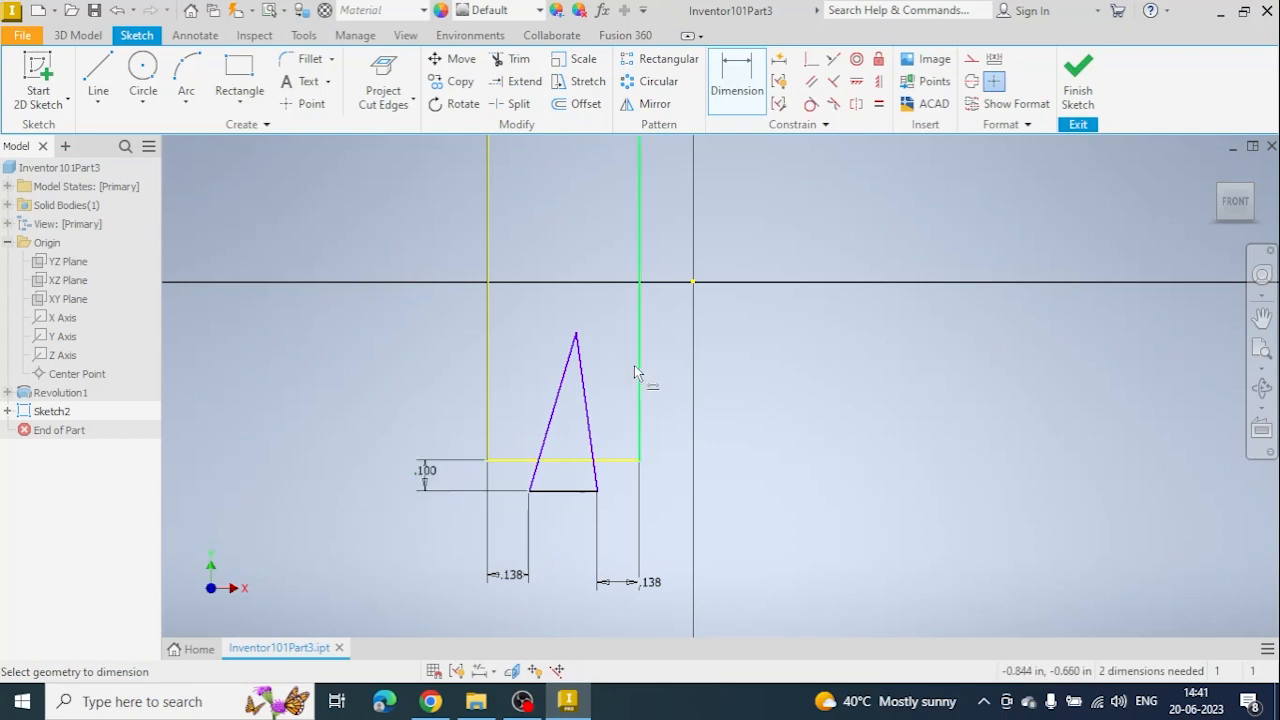
Step: Dimension the angle between the triangle's right side and the flange's right edge to 20 degrees
{"action": "left_click", "coordinate": [590, 443]}
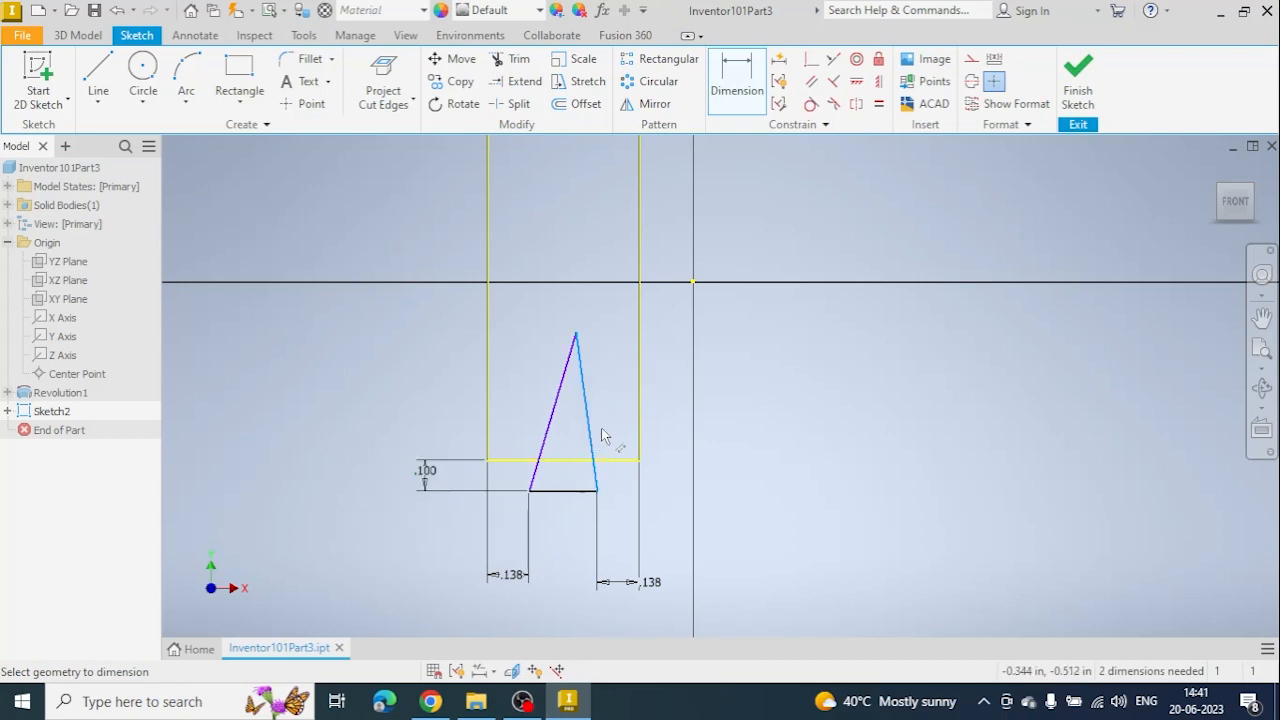
{"action": "left_click", "coordinate": [640, 425]}
{"action": "left_click", "coordinate": [627, 384]}
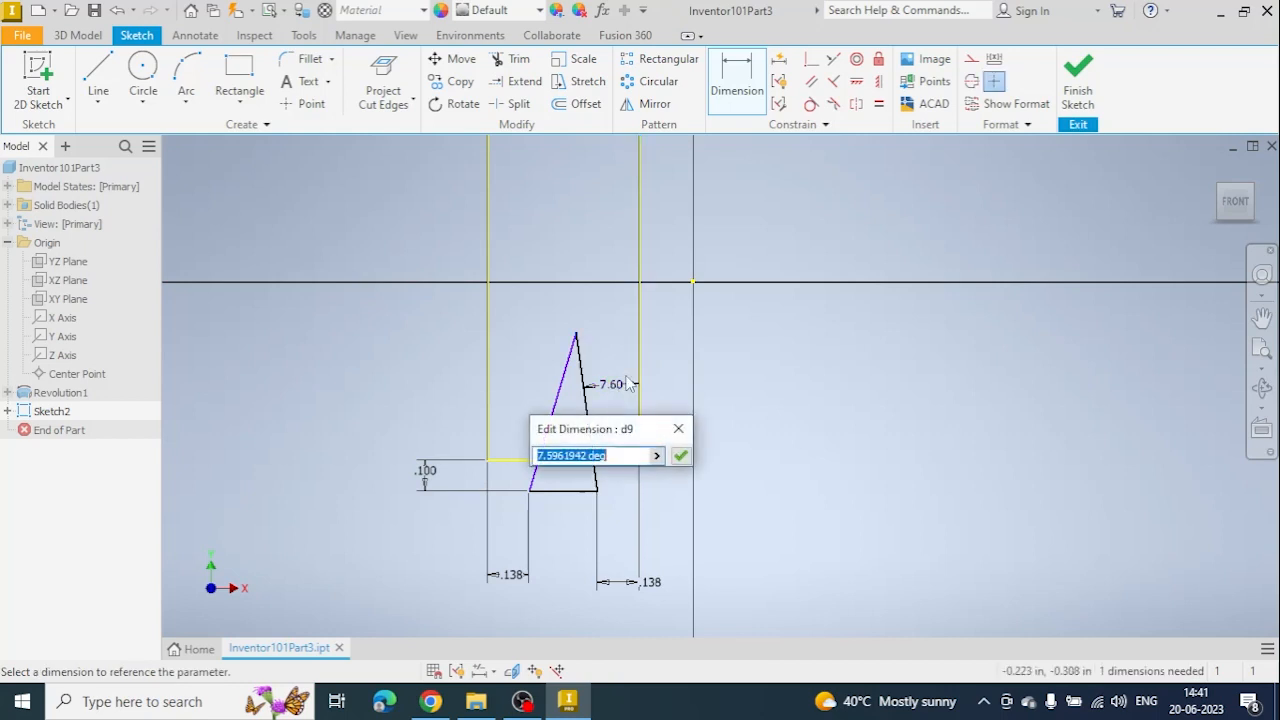
{"action": "type", "text": "20"}
{"action": "key", "text": "Return"}
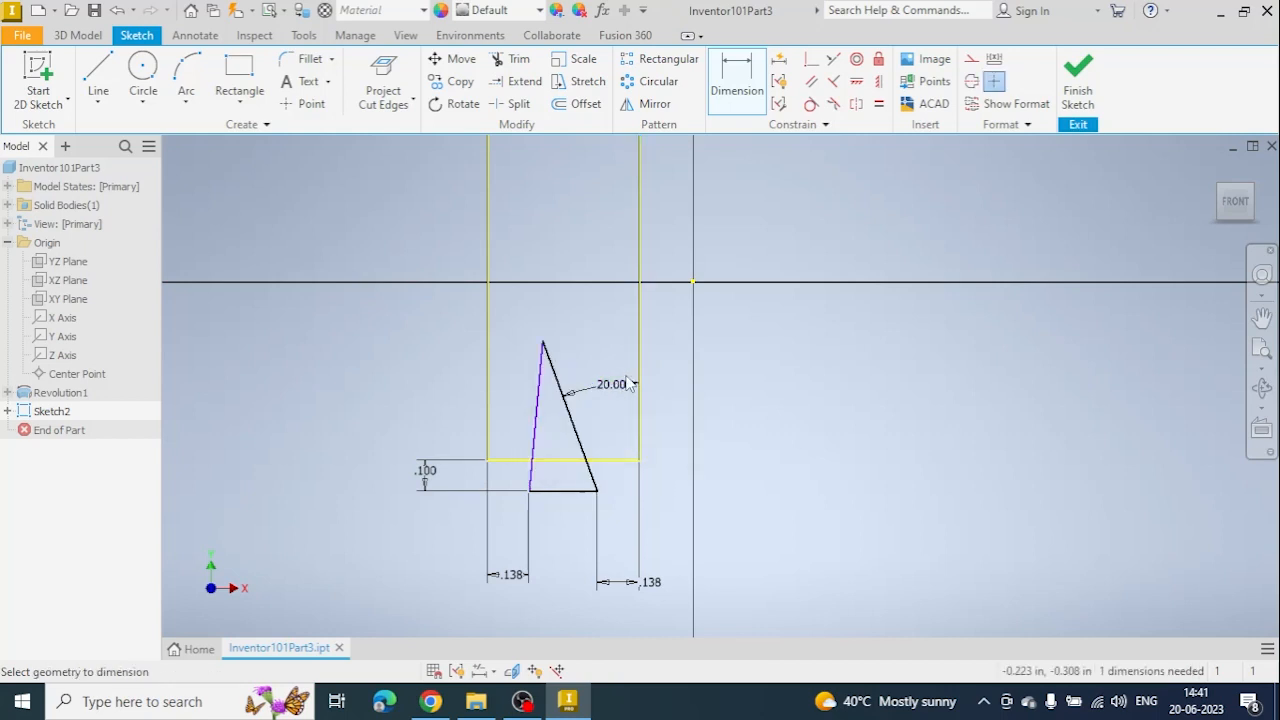
Step: Dimension the angle between the triangle's left side and the flange's left edge to 20 degrees
{"action": "left_click", "coordinate": [535, 436]}
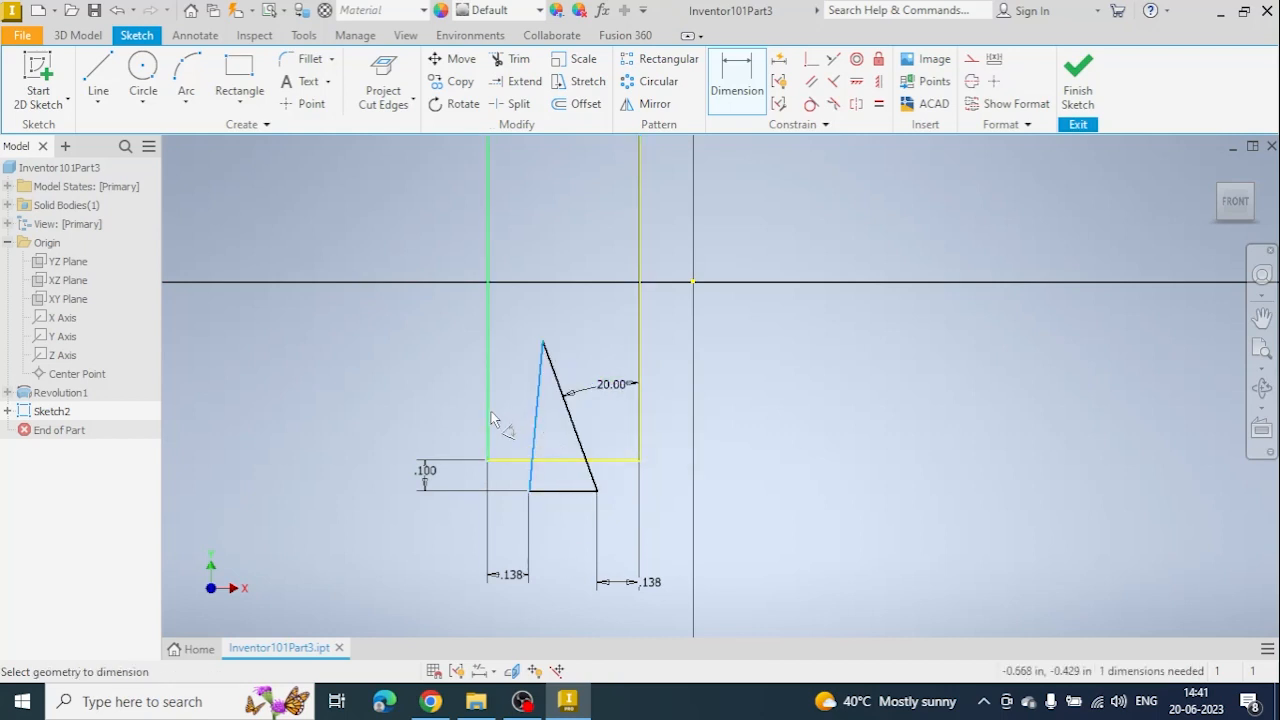
{"action": "left_click", "coordinate": [489, 416]}
{"action": "left_click", "coordinate": [516, 415]}
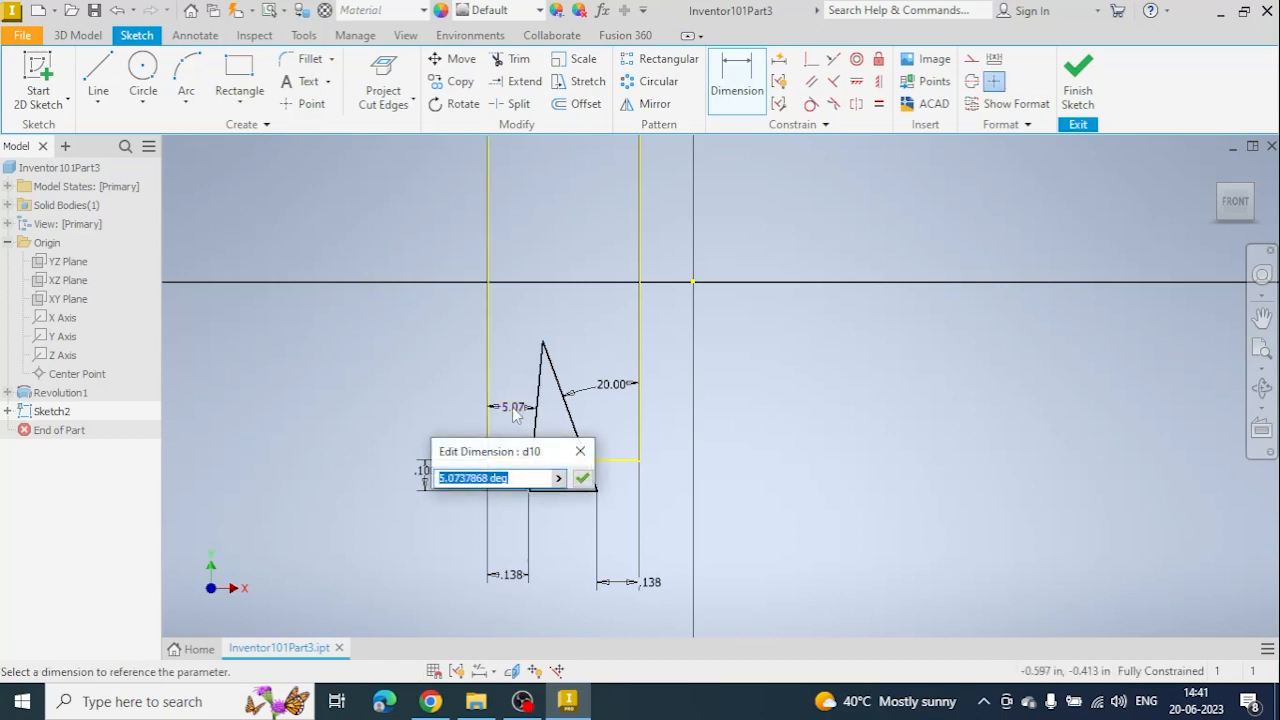
{"action": "type", "text": "20"}
{"action": "key", "text": "Return"}
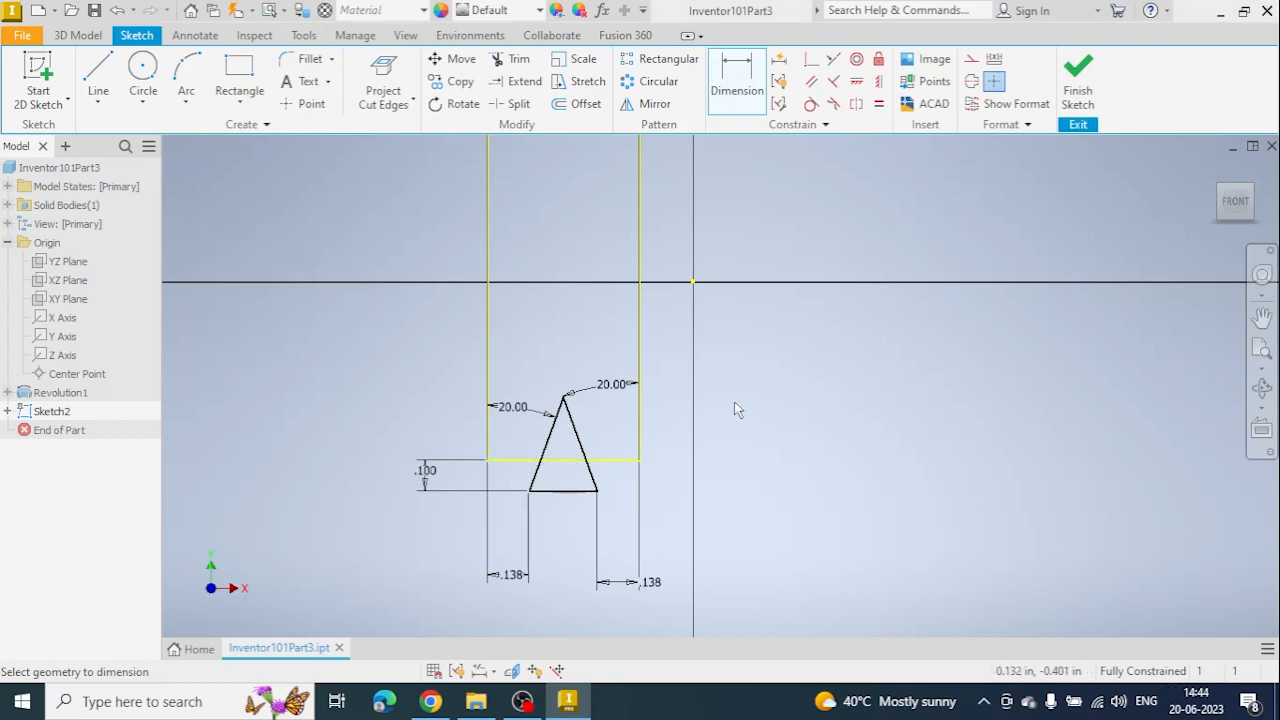
Step: Draw a horizontal line along the middle of the hub's bore, extending past both ends of the part, and finish the sketch
{"action": "scroll", "coordinate": [735, 403], "scroll_direction": "down", "scroll_amount": 5}
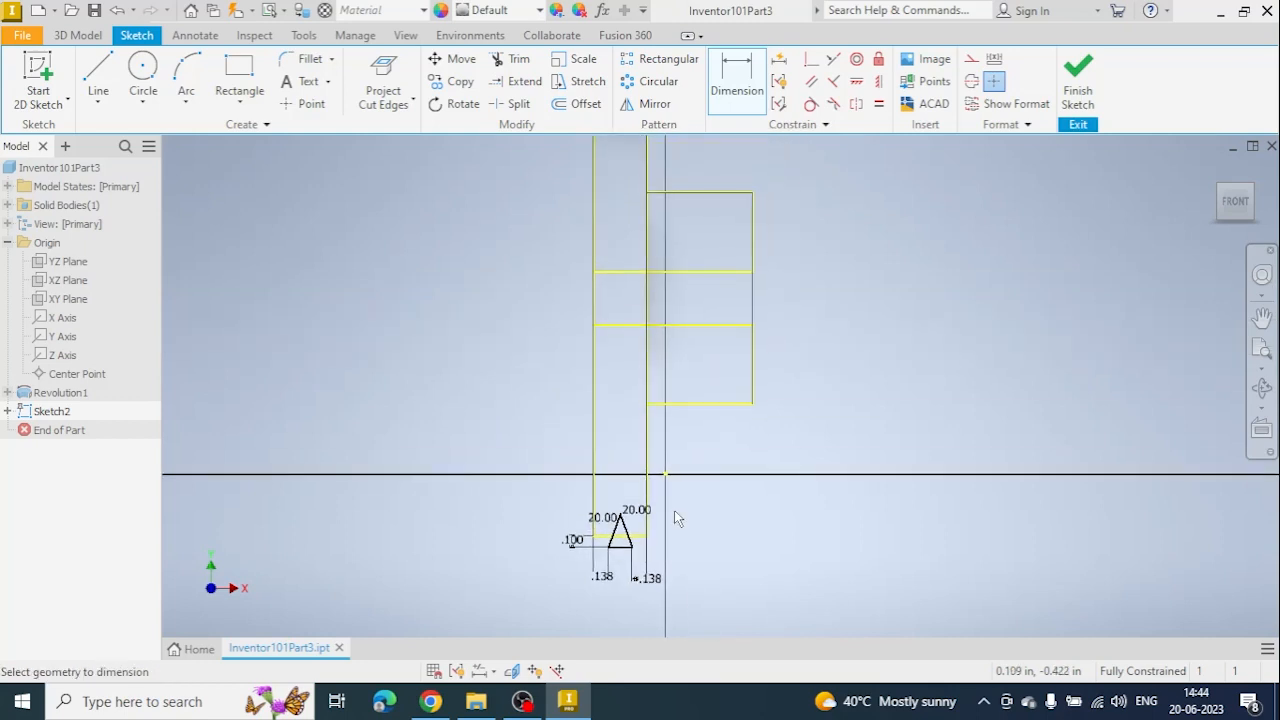
{"action": "left_click", "coordinate": [98, 72]}
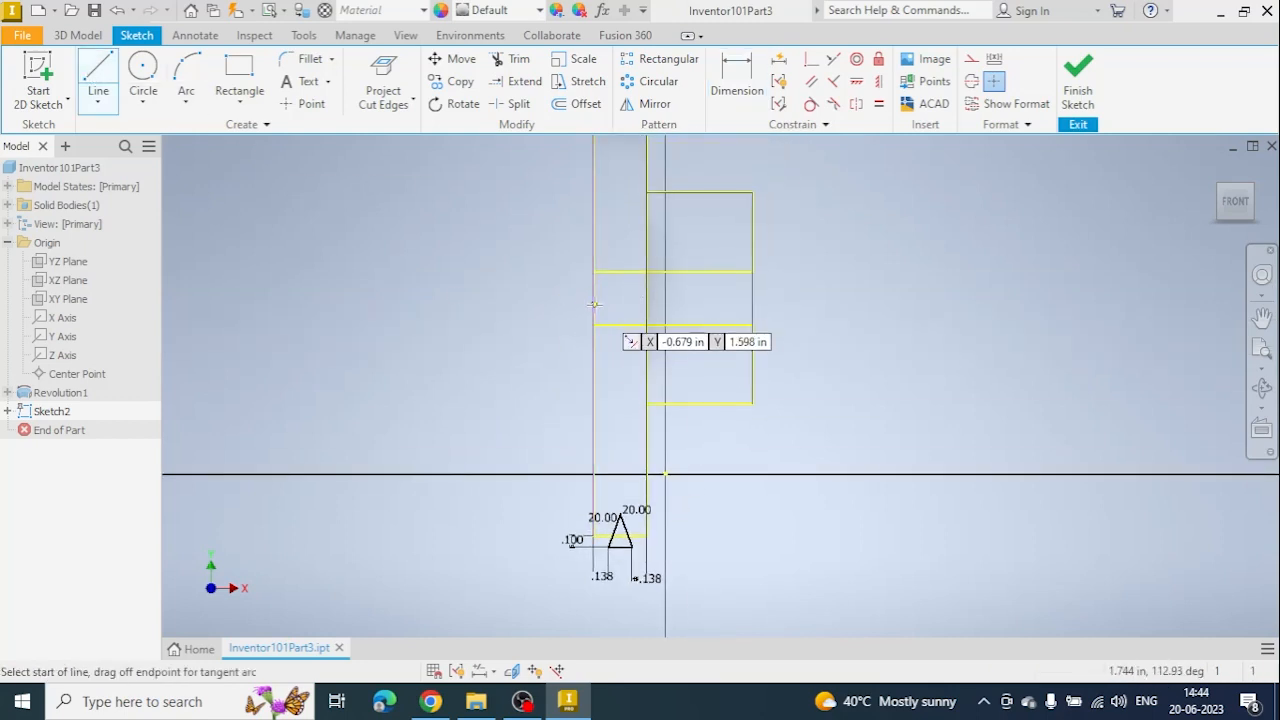
{"action": "left_click", "coordinate": [541, 297]}
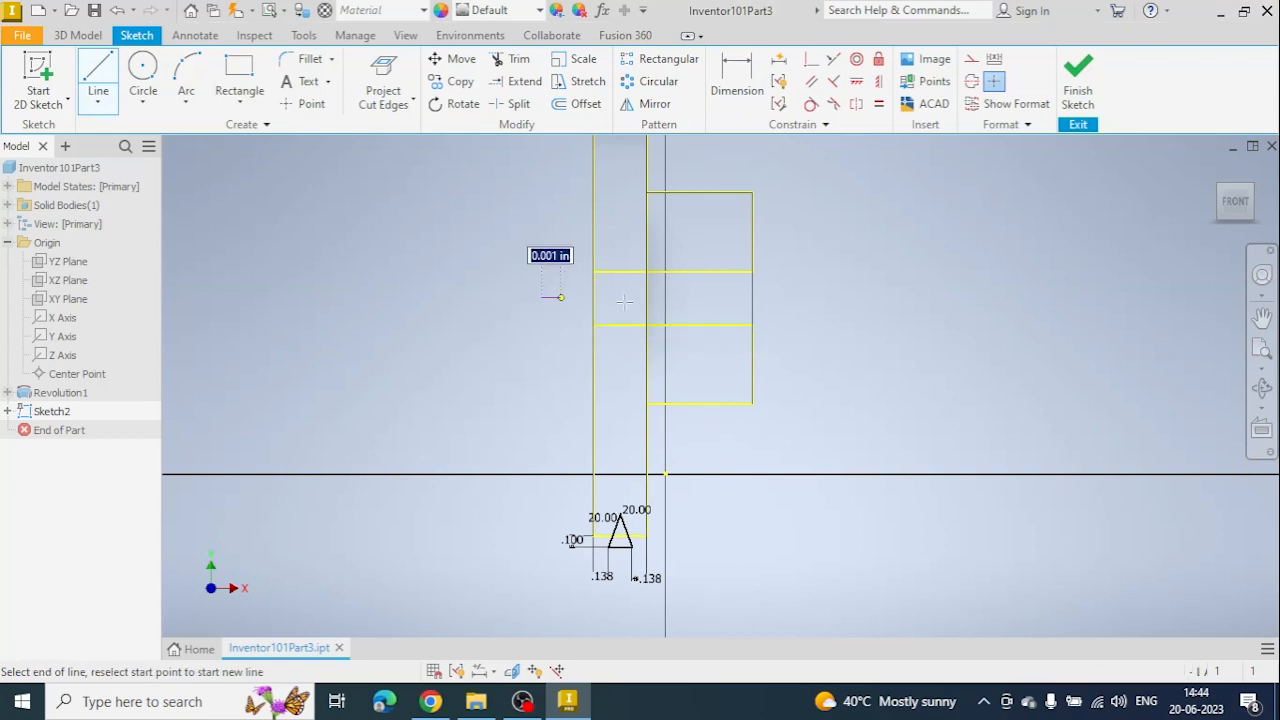
{"action": "left_click", "coordinate": [820, 298]}
{"action": "key", "text": "Escape"}
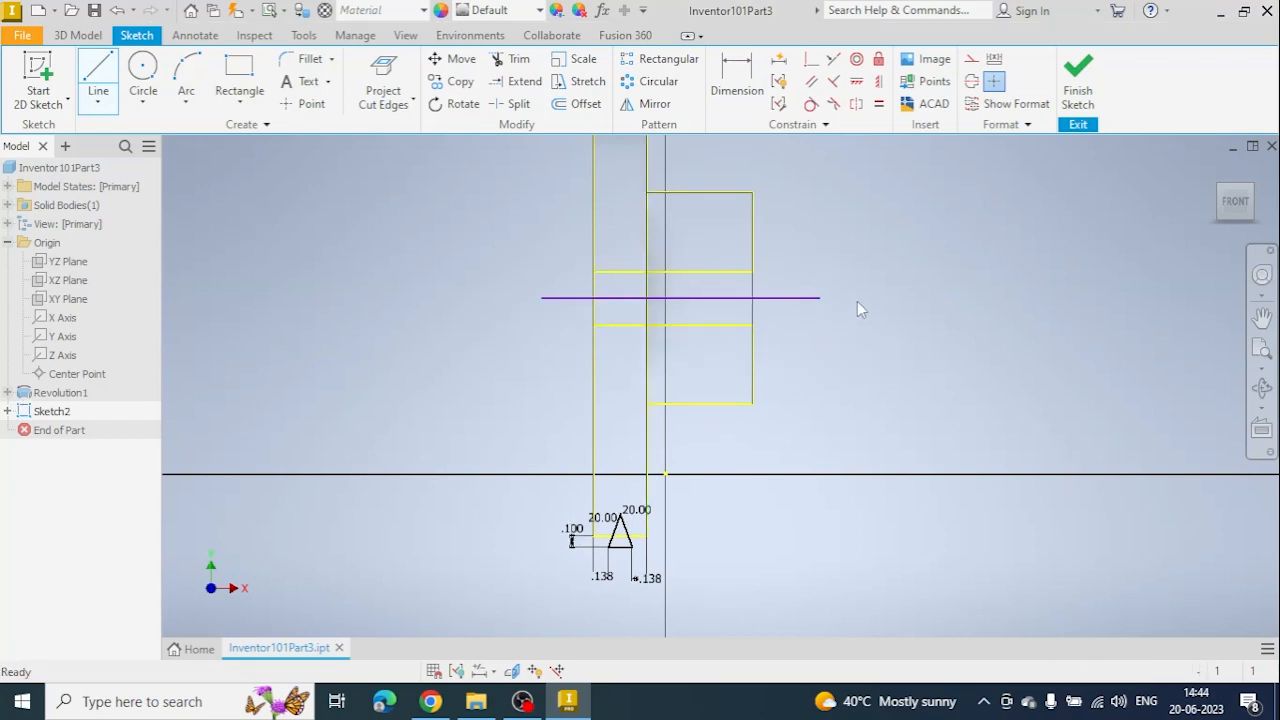
{"action": "scroll", "coordinate": [857, 301], "scroll_direction": "up", "scroll_amount": 4}
{"action": "scroll", "coordinate": [846, 316], "scroll_direction": "down", "scroll_amount": 3}
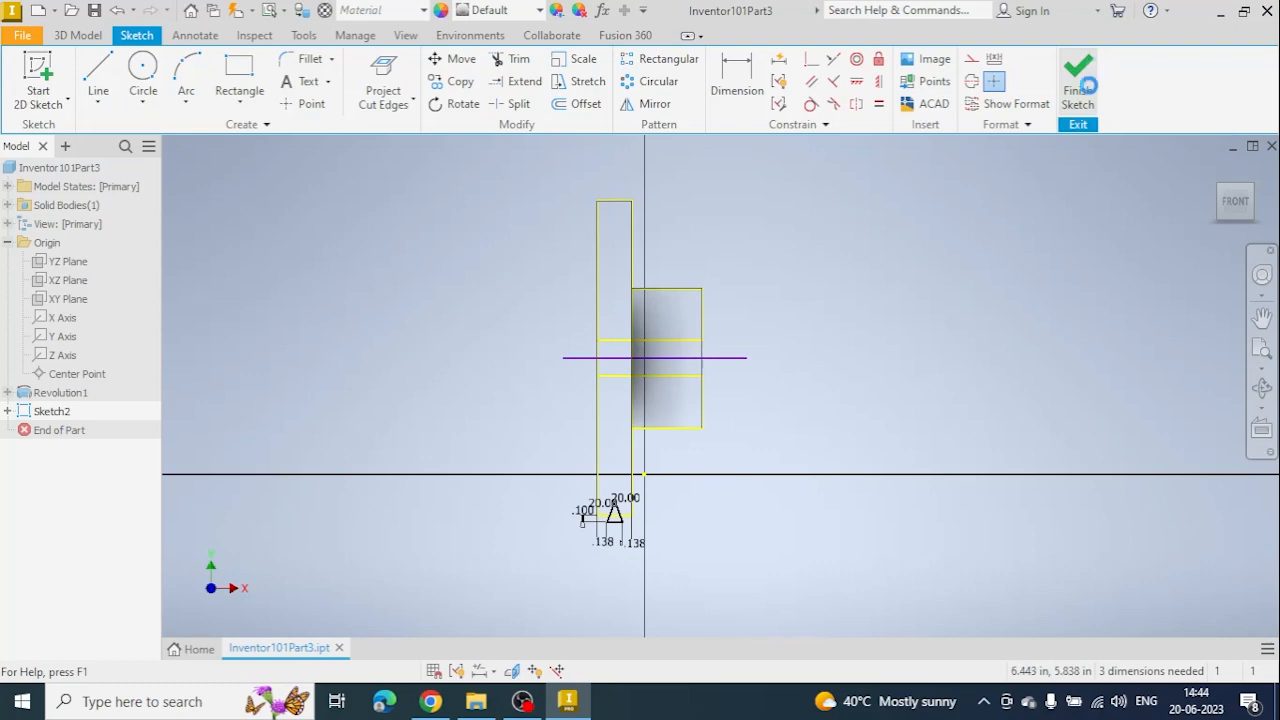
{"action": "left_click", "coordinate": [1080, 82]}
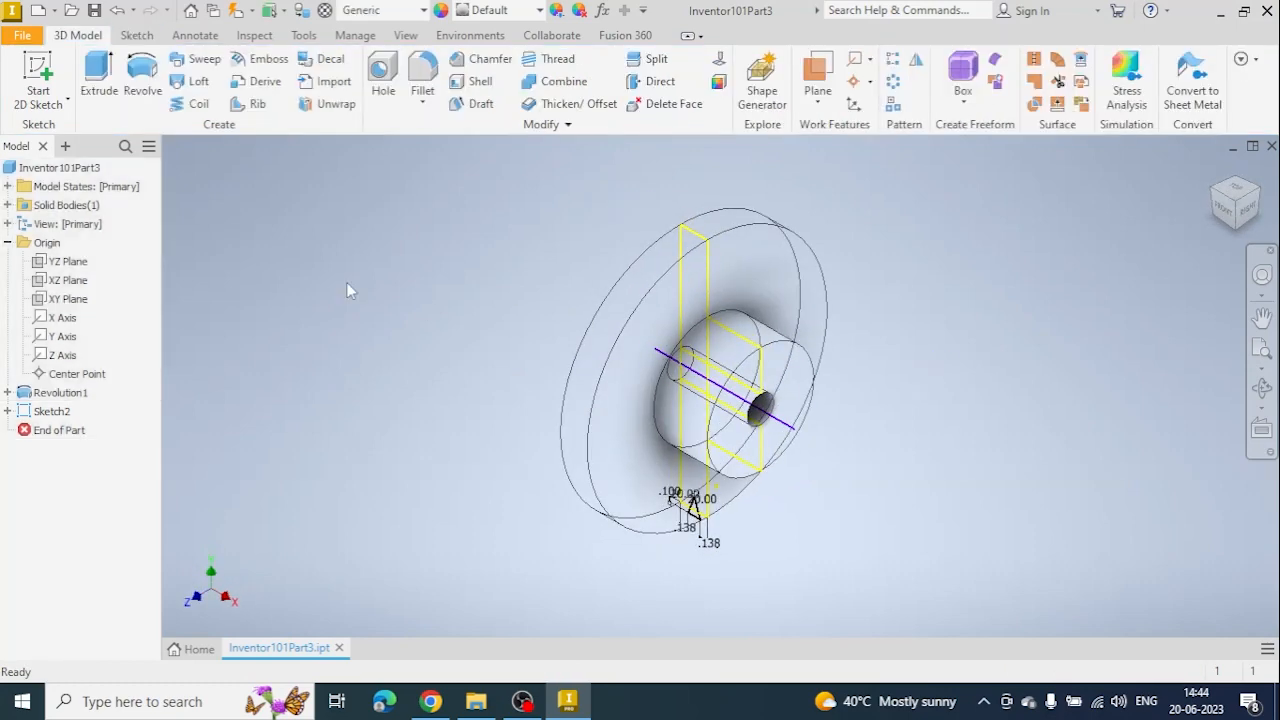
Step: Revolve both regions of the triangle 360 degrees around the horizontal line as a cut to groove the flange rim
{"action": "left_click", "coordinate": [134, 97]}
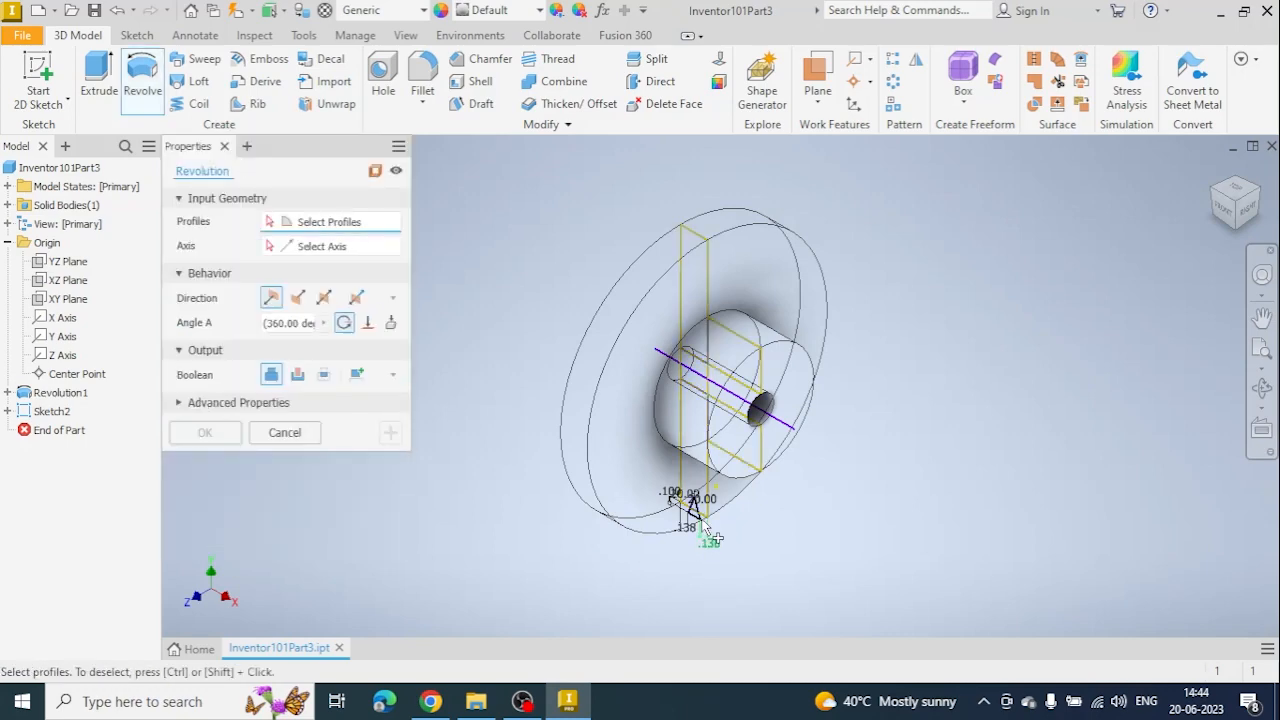
{"action": "scroll", "coordinate": [705, 525], "scroll_direction": "up", "scroll_amount": 5}
{"action": "scroll", "coordinate": [726, 522], "scroll_direction": "down", "scroll_amount": 5}
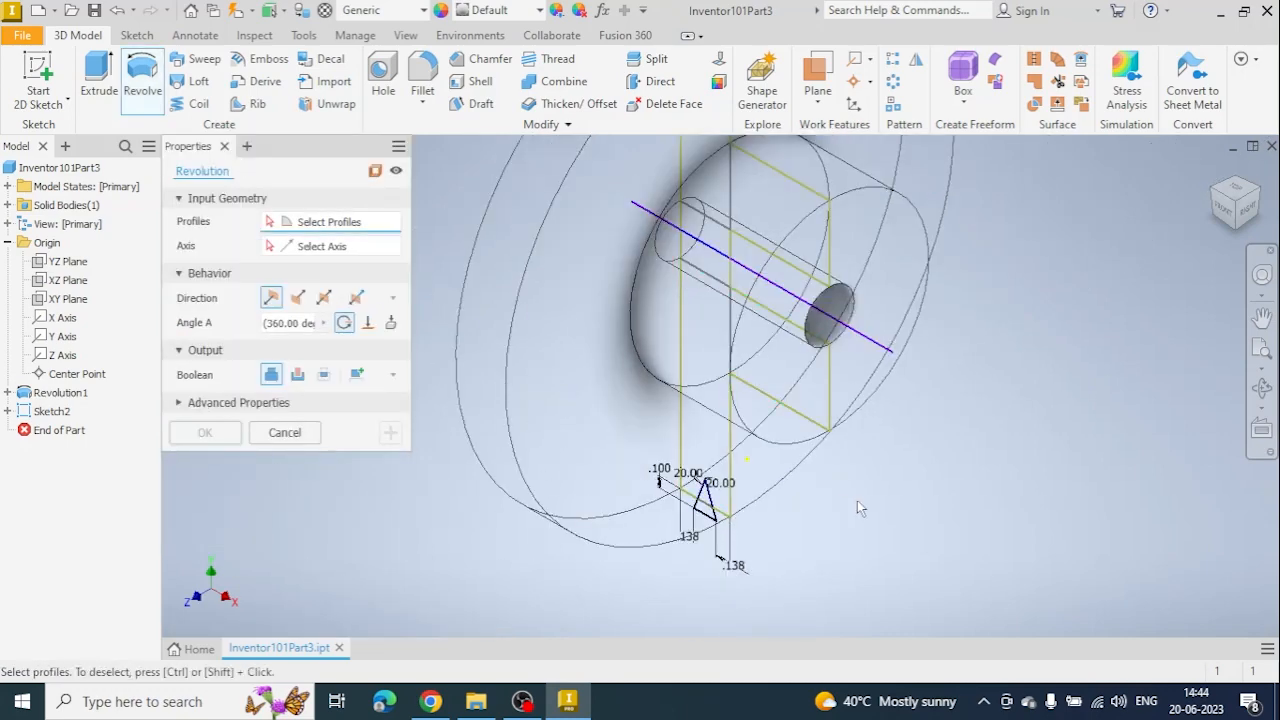
{"action": "middle_click_drag", "start_coordinate": [857, 500], "coordinate": [823, 545], "text": "shift"}
{"action": "scroll", "coordinate": [676, 530], "scroll_direction": "up", "scroll_amount": 5}
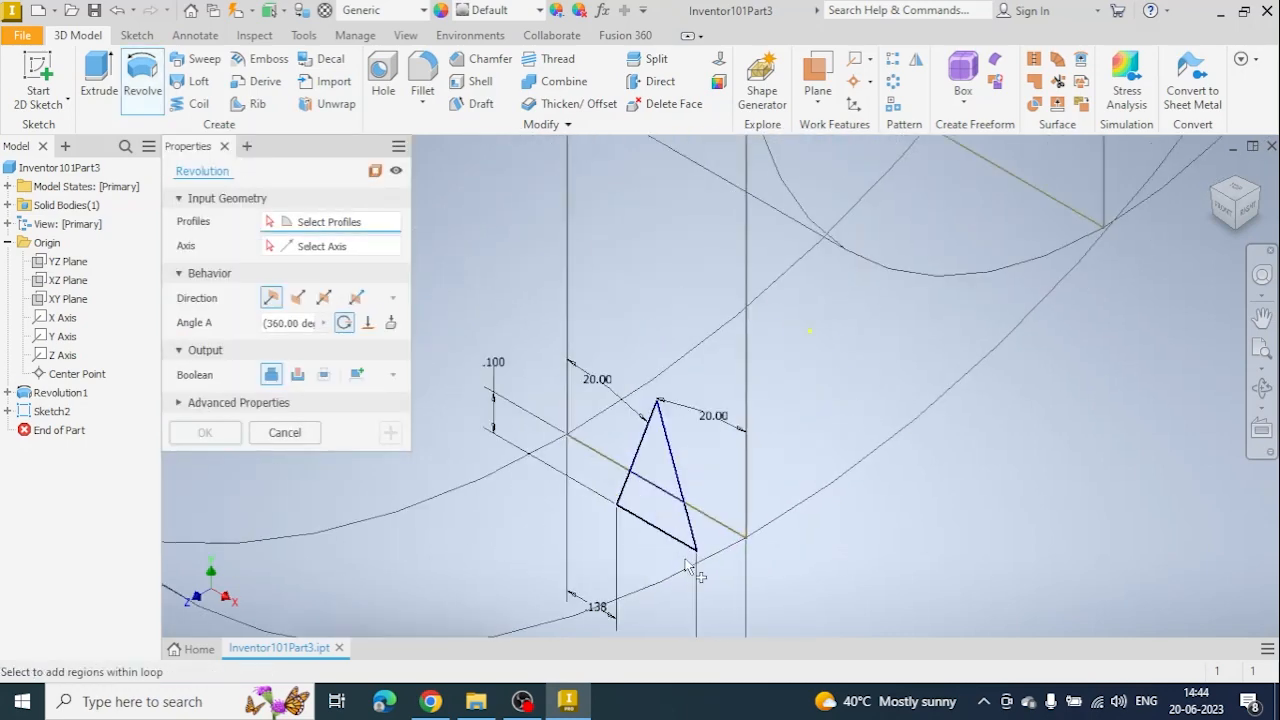
{"action": "left_click", "coordinate": [677, 474]}
{"action": "scroll", "coordinate": [800, 530], "scroll_direction": "down", "scroll_amount": 5}
{"action": "middle_click_drag", "start_coordinate": [932, 541], "coordinate": [889, 572]}
{"action": "left_click", "coordinate": [330, 246]}
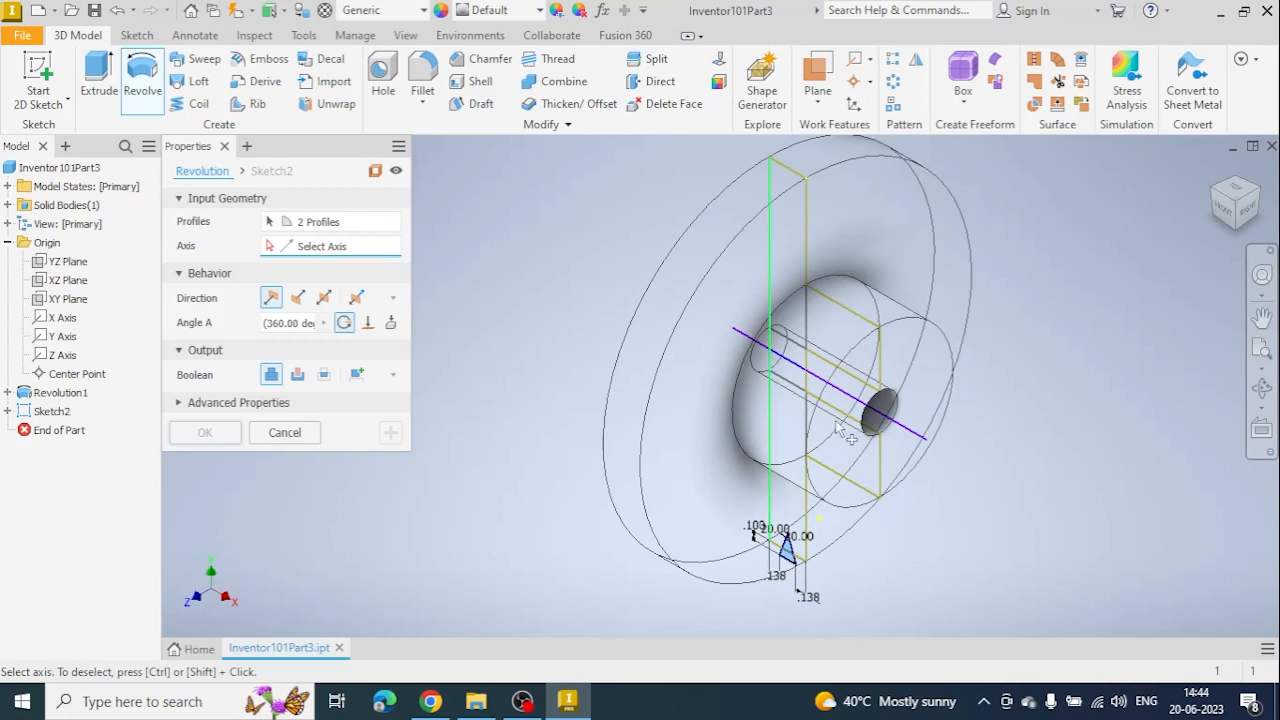
{"action": "left_click", "coordinate": [915, 437]}
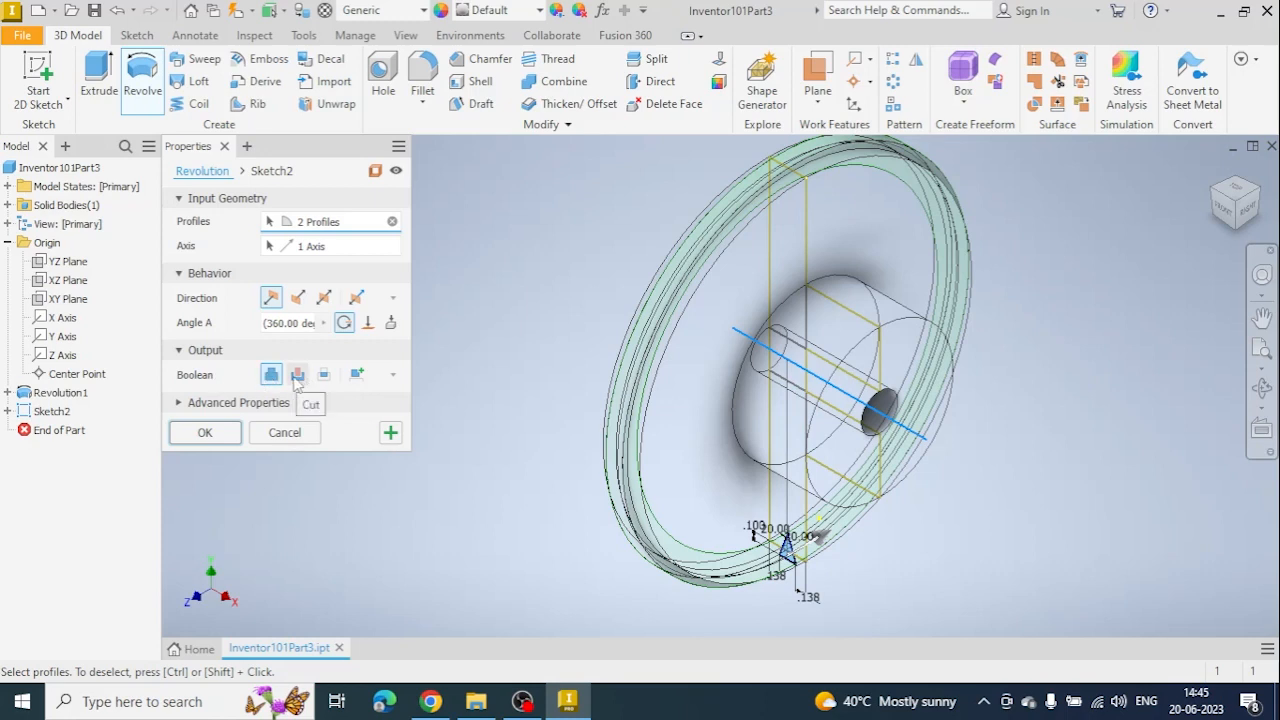
{"action": "left_click", "coordinate": [298, 375]}
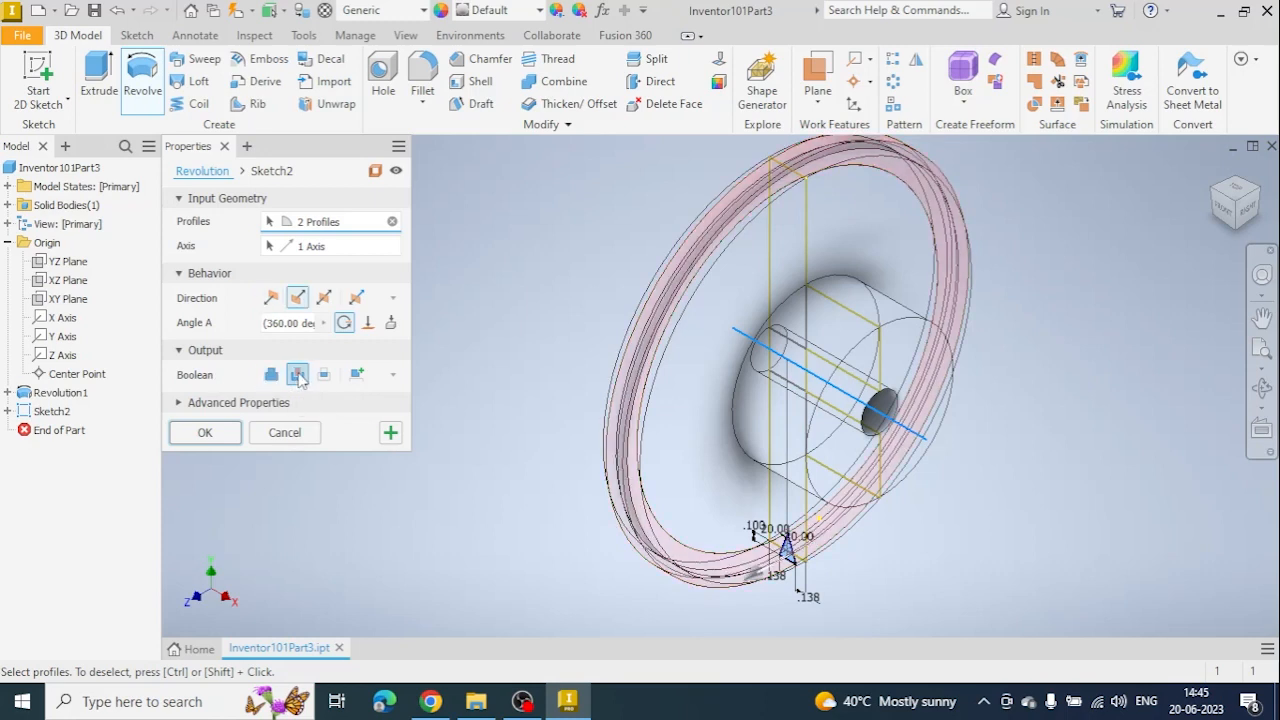
{"action": "left_click", "coordinate": [205, 433]}
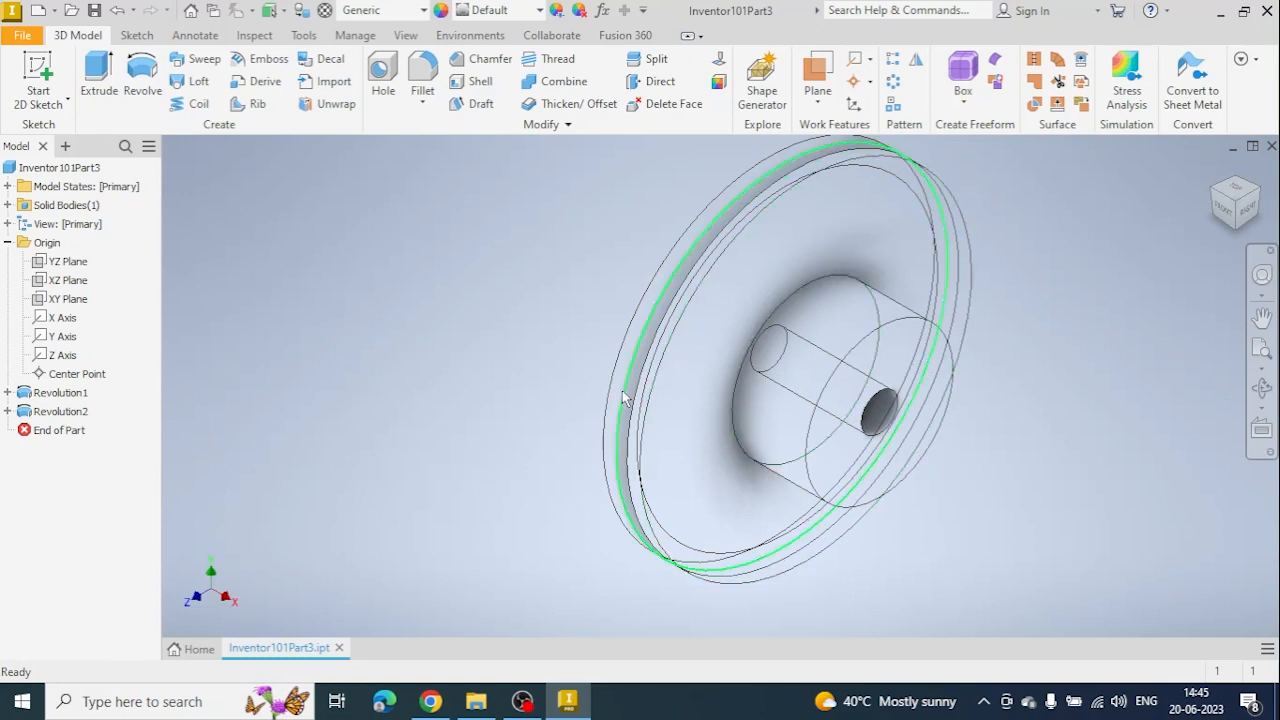
Step: Change the model's visual style to Shaded with Edges
{"action": "left_click", "coordinate": [405, 35]}
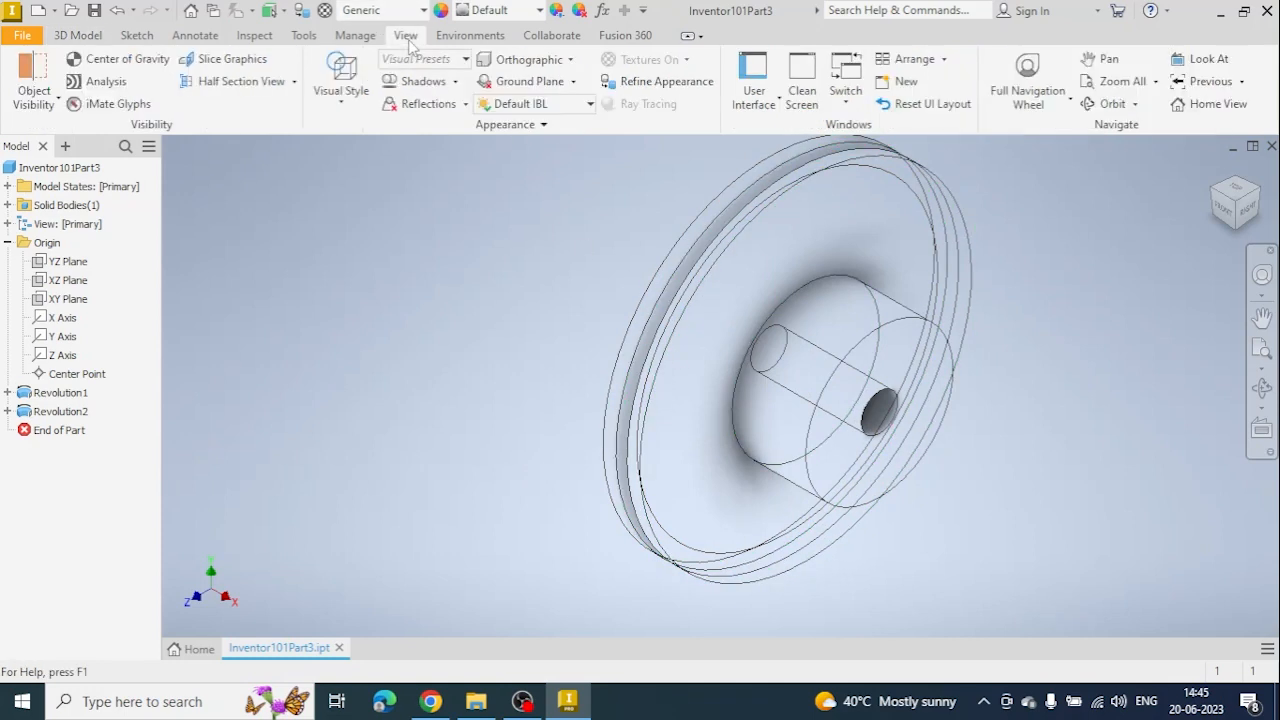
{"action": "left_click", "coordinate": [345, 92]}
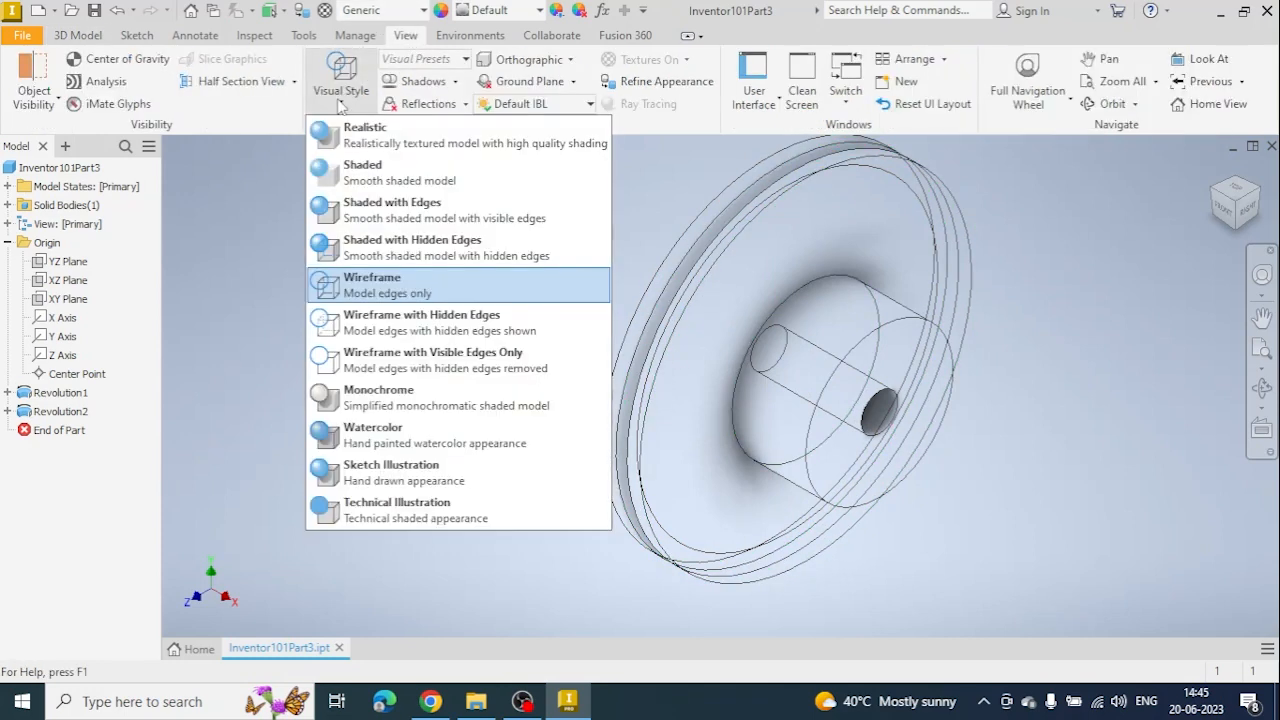
{"action": "left_click", "coordinate": [376, 182]}
{"action": "left_click", "coordinate": [341, 104]}
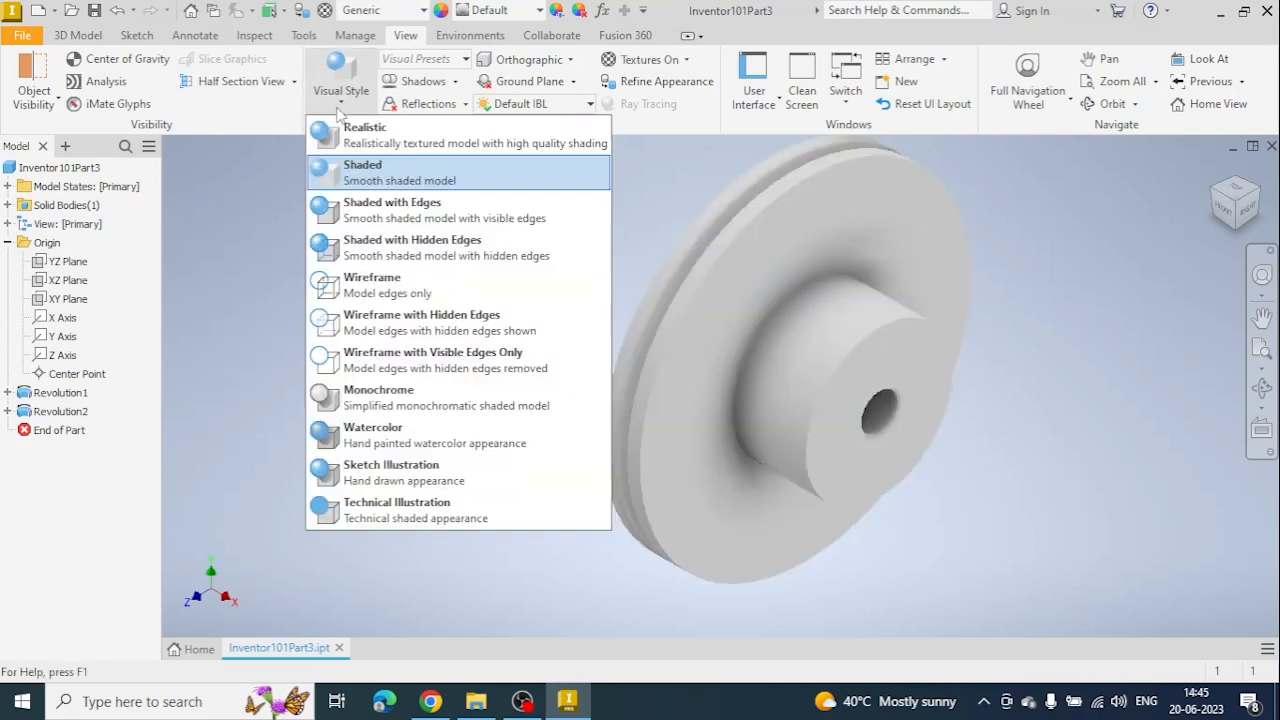
{"action": "left_click", "coordinate": [381, 207]}
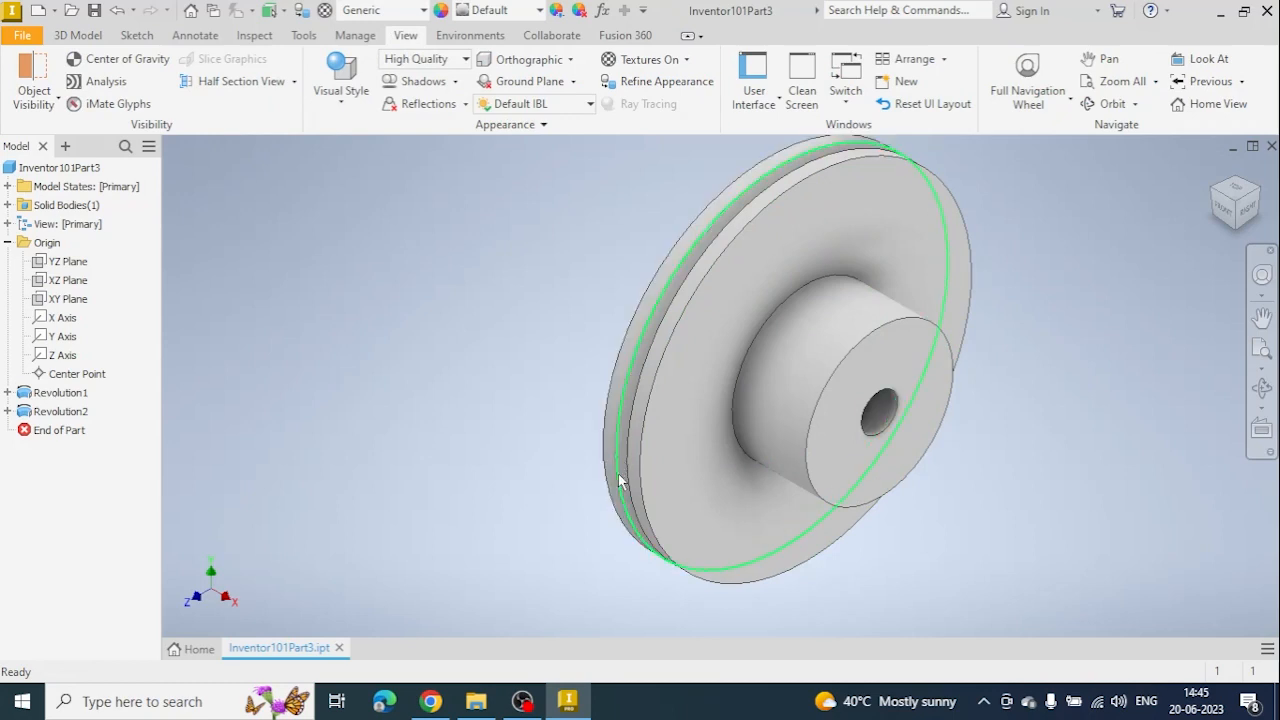
{"action": "middle_click_drag", "start_coordinate": [651, 514], "coordinate": [662, 482], "text": "shift"}
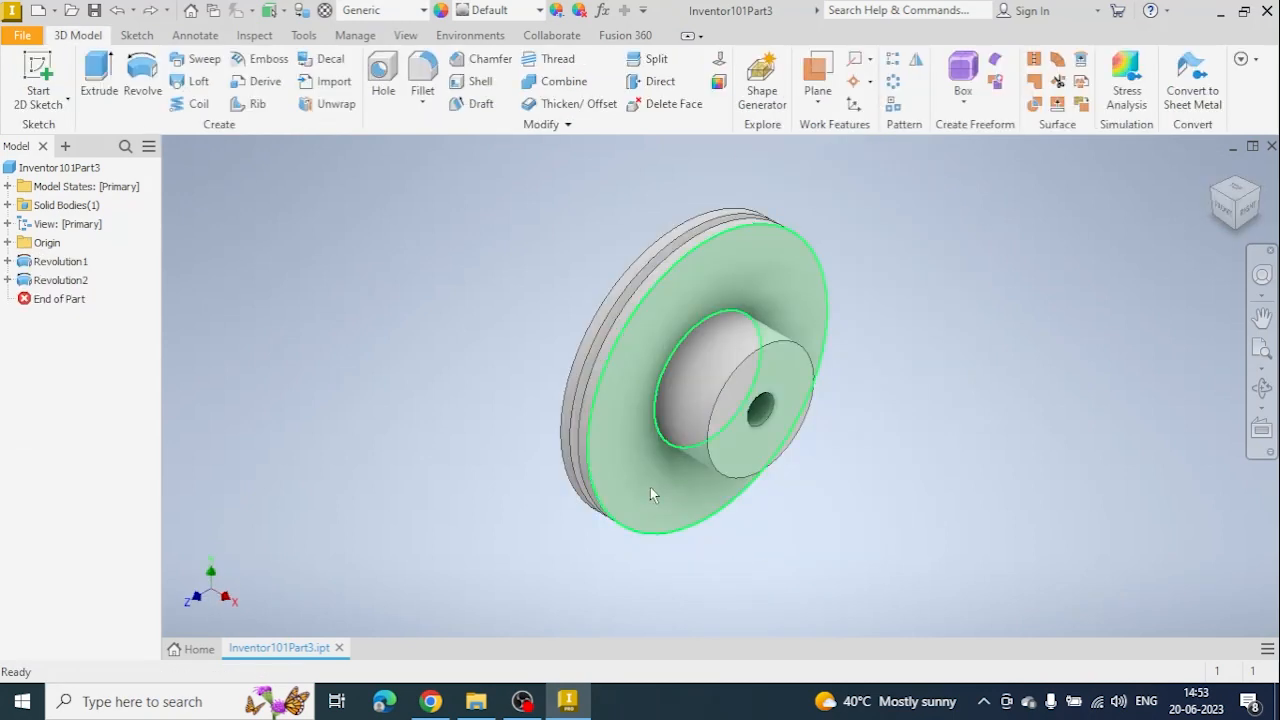
Step: Start a new sketch on the flange's flat face on the hub side
{"action": "left_click", "coordinate": [651, 339]}
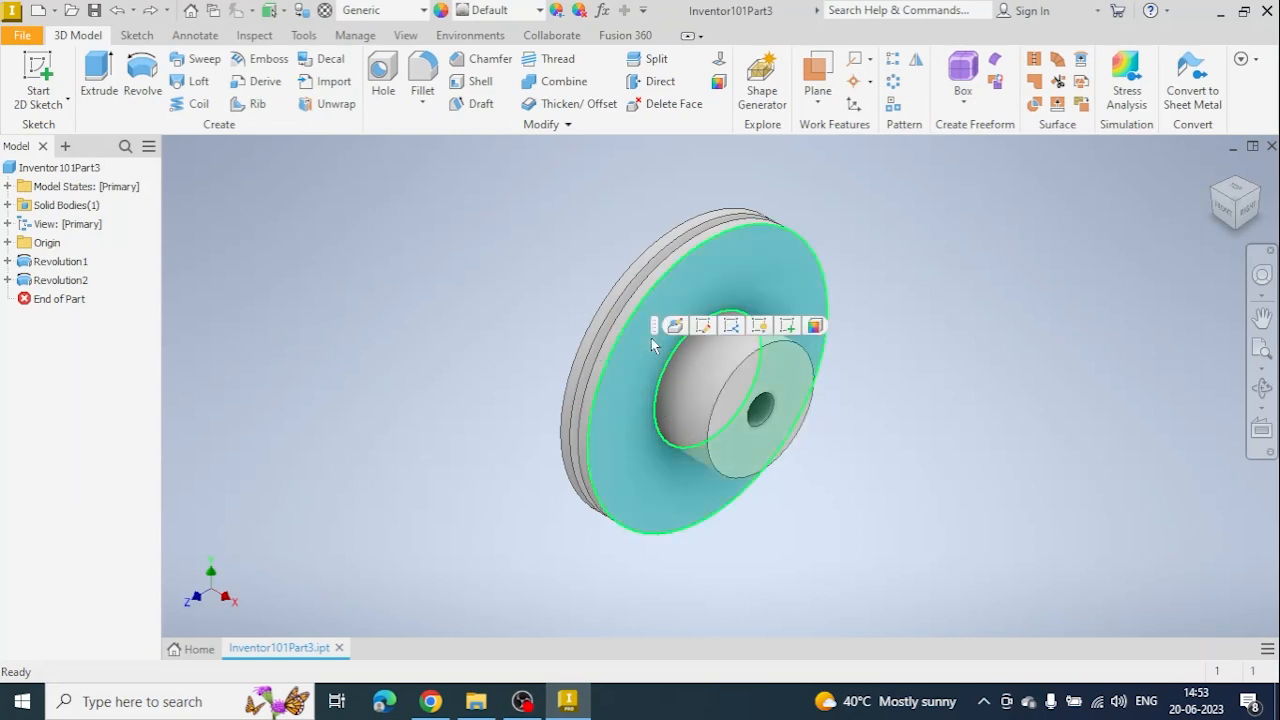
{"action": "right_click", "coordinate": [651, 339]}
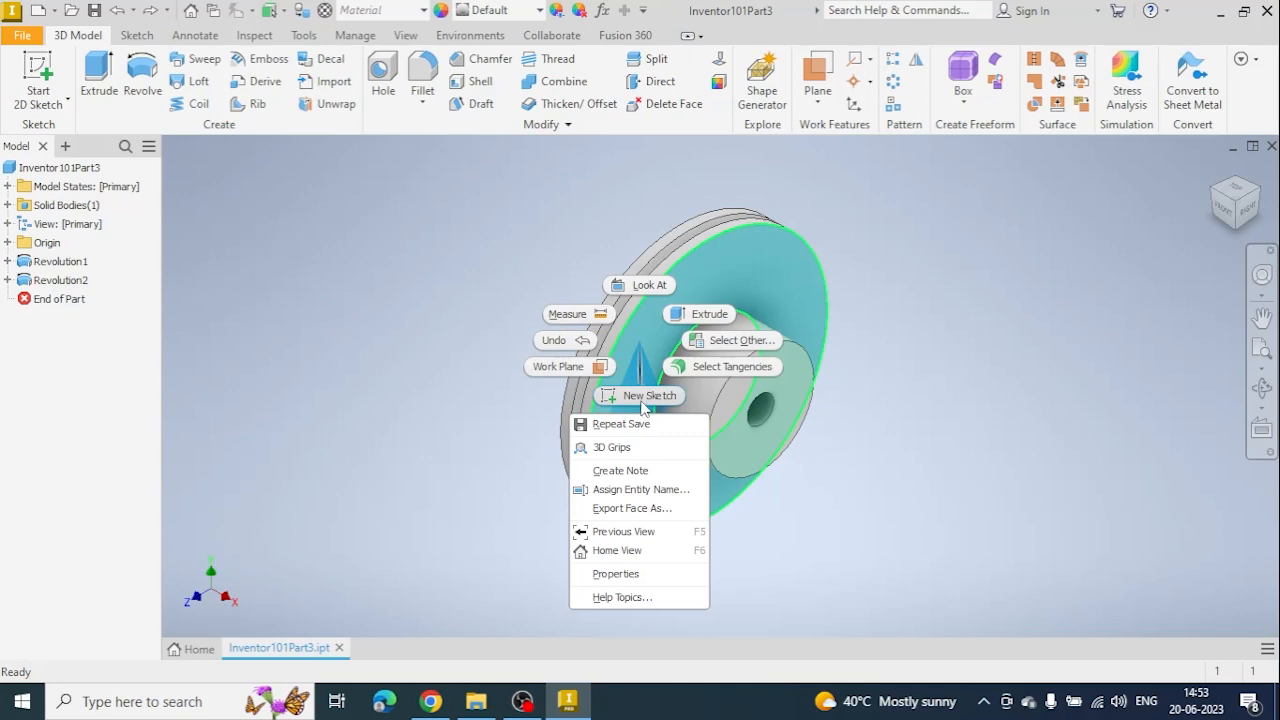
{"action": "left_click", "coordinate": [650, 395]}
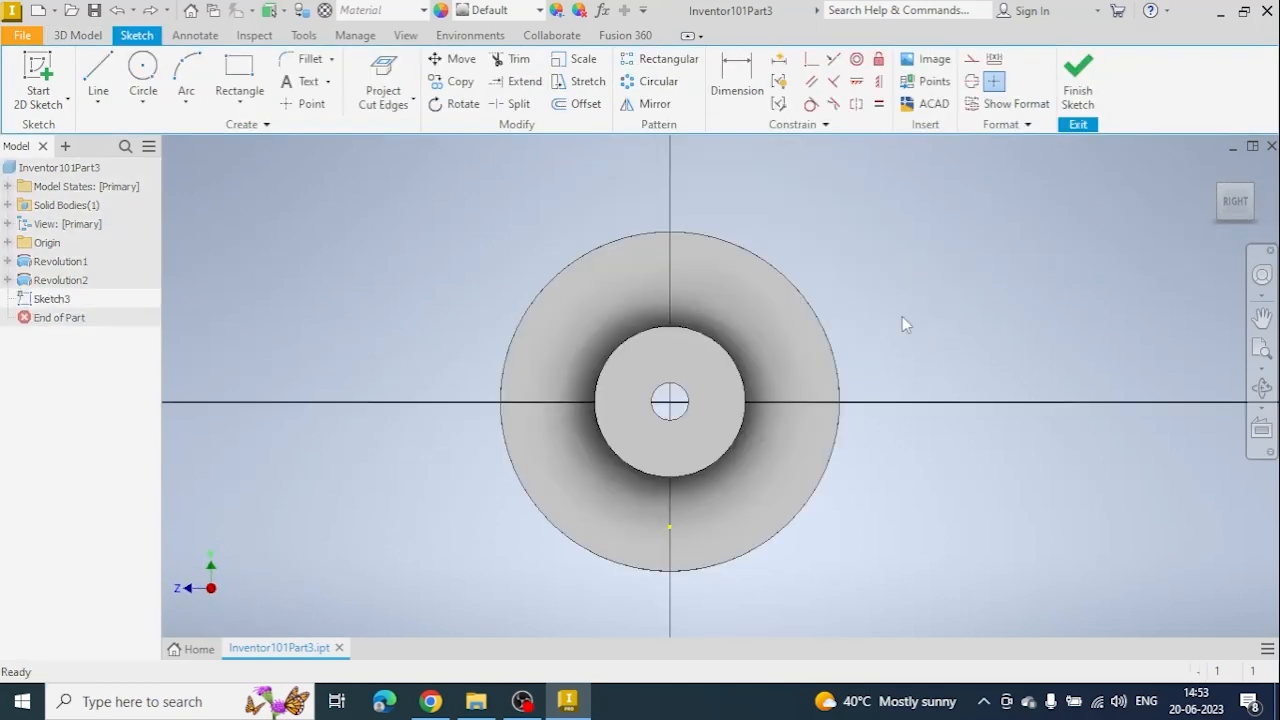
Step: Draw a 1.5 in vertical line upward from the centre of the bore
{"action": "scroll", "coordinate": [734, 299], "scroll_direction": "up", "scroll_amount": 3}
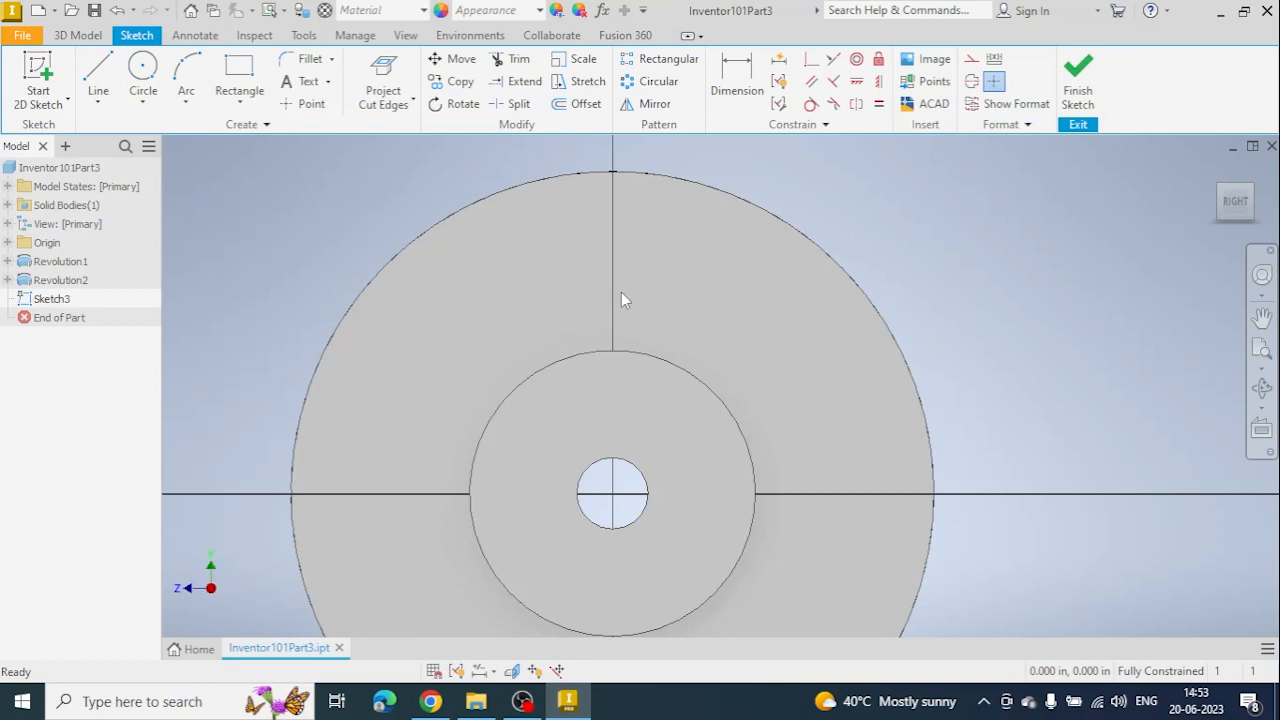
{"action": "left_click", "coordinate": [98, 75]}
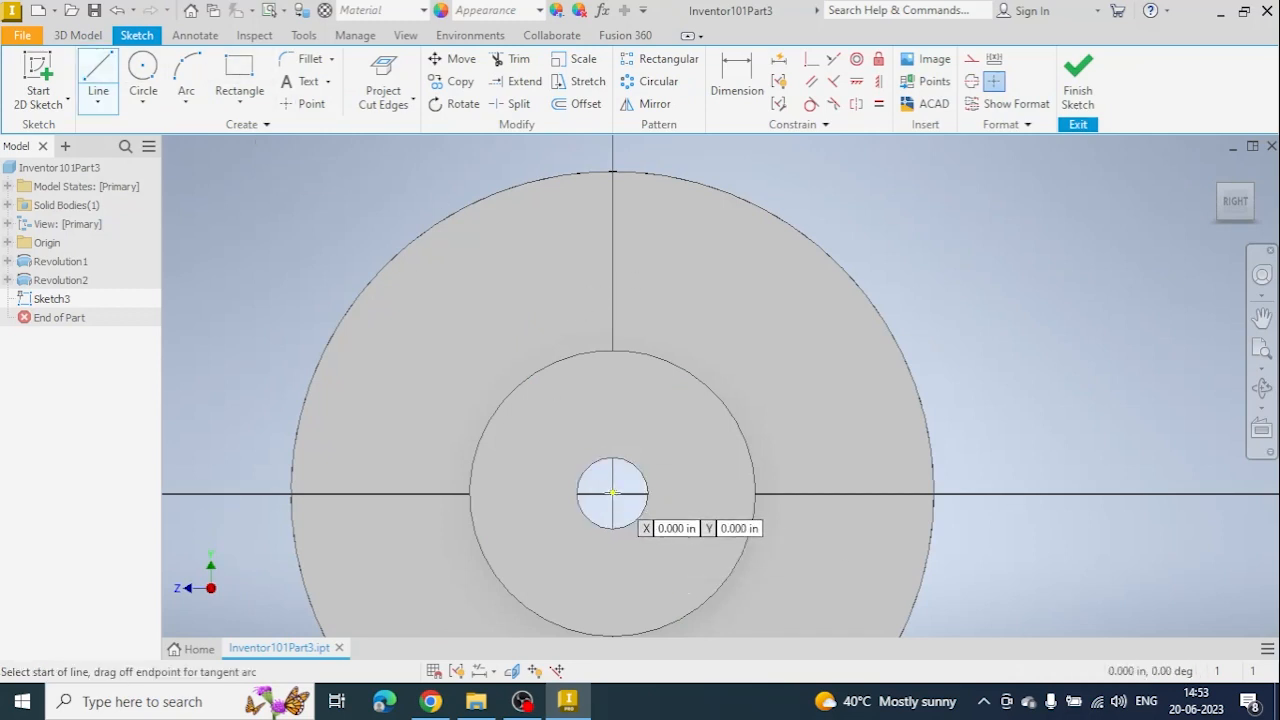
{"action": "left_click", "coordinate": [613, 493]}
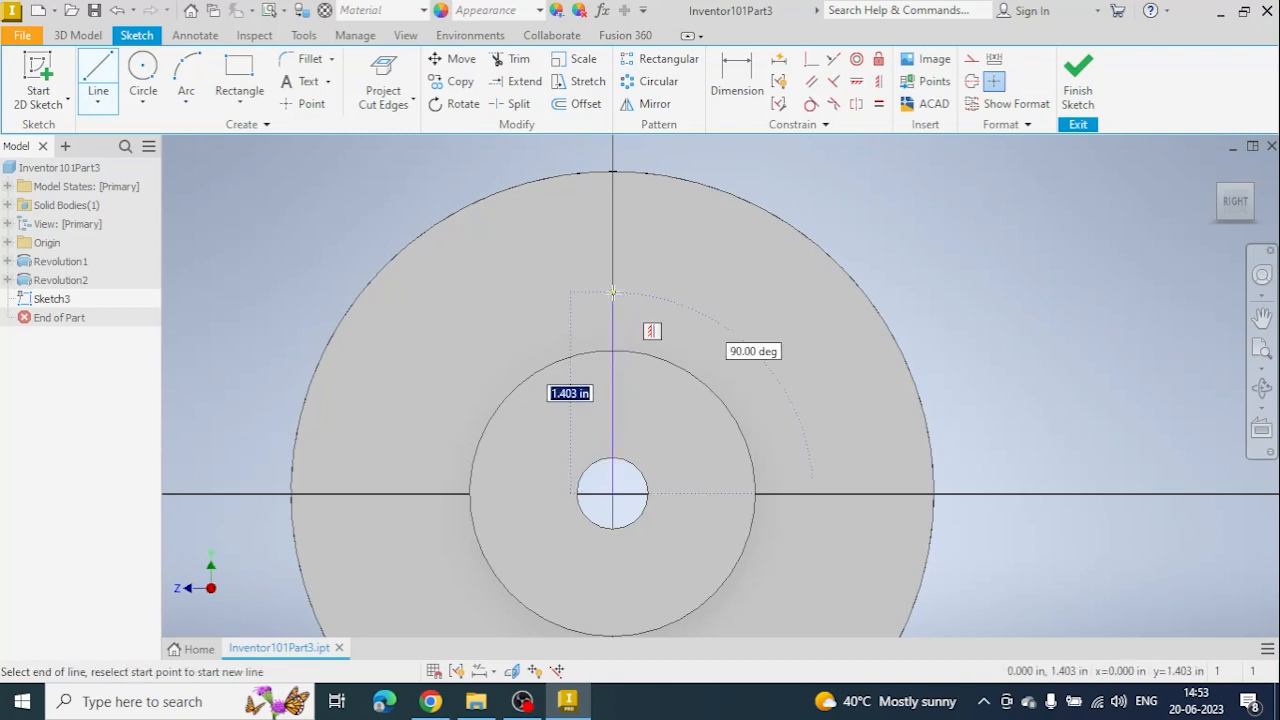
{"action": "type", "text": "1"}
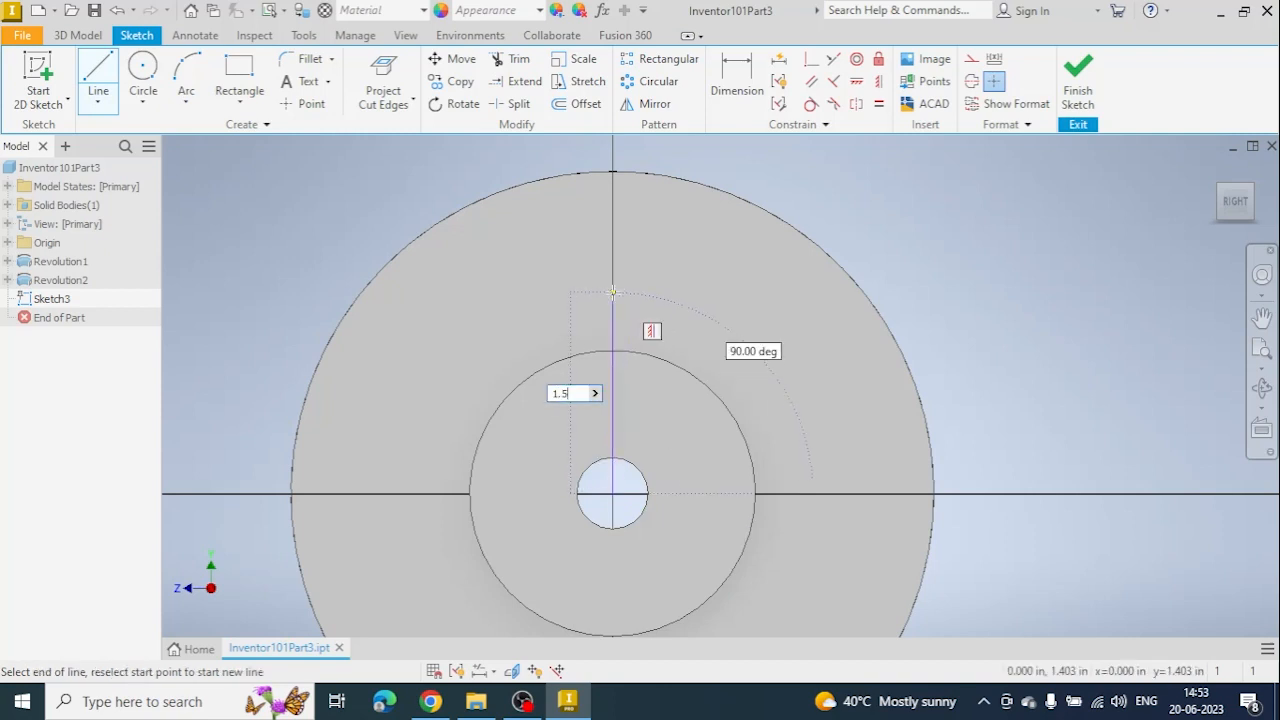
{"action": "type", "text": ".5"}
{"action": "key", "text": "Return"}
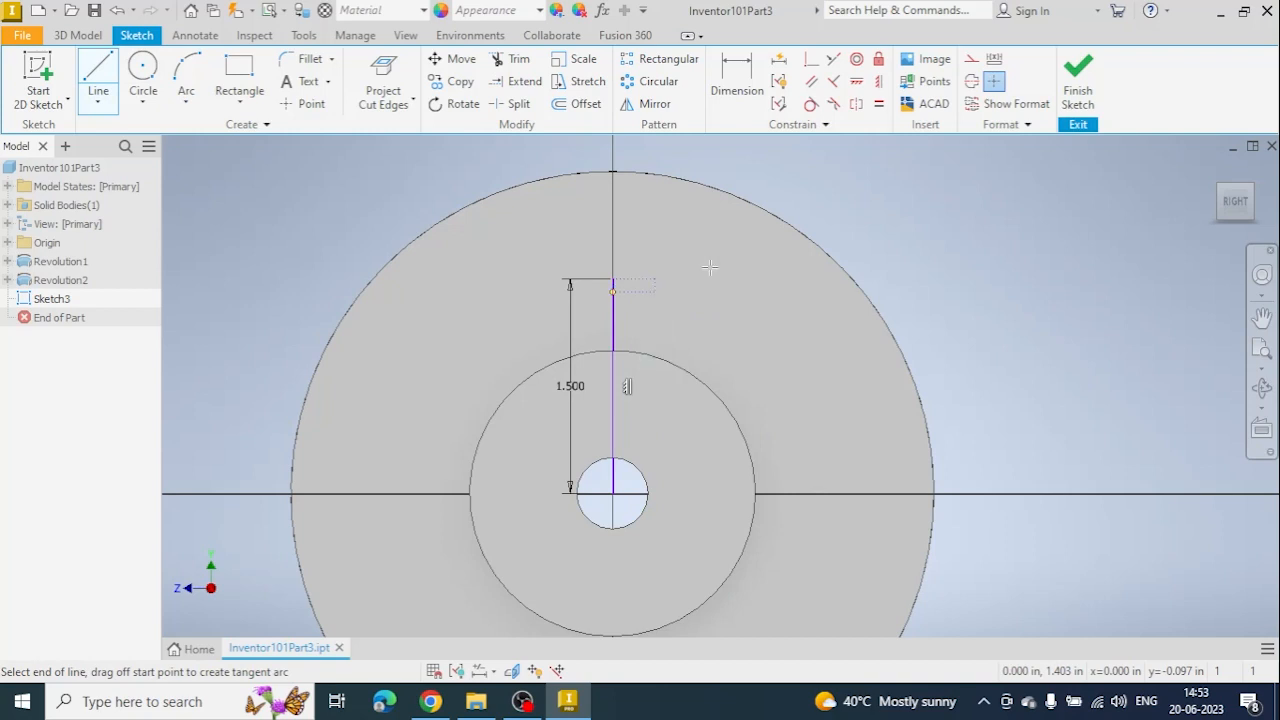
{"action": "key", "text": "Escape"}
Step: Draw a 0.5 in diameter circle centred on the upper end of the vertical line
{"action": "left_click", "coordinate": [143, 72]}
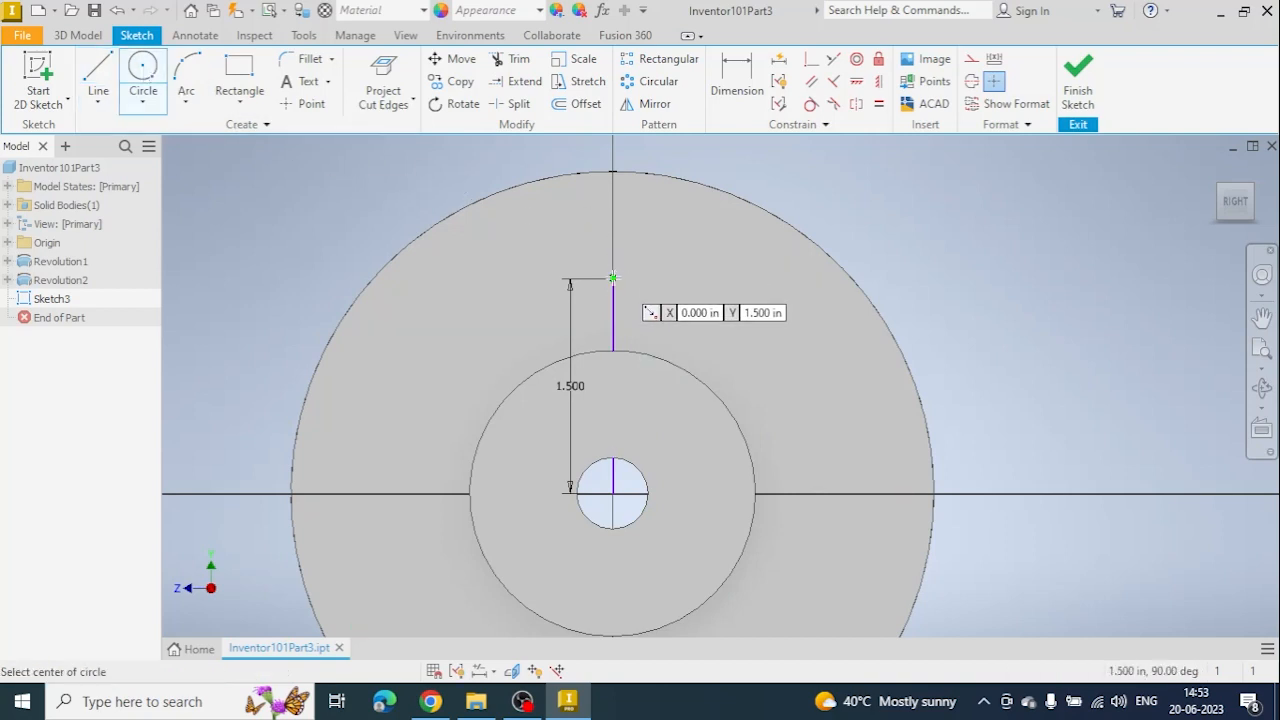
{"action": "left_click", "coordinate": [613, 278]}
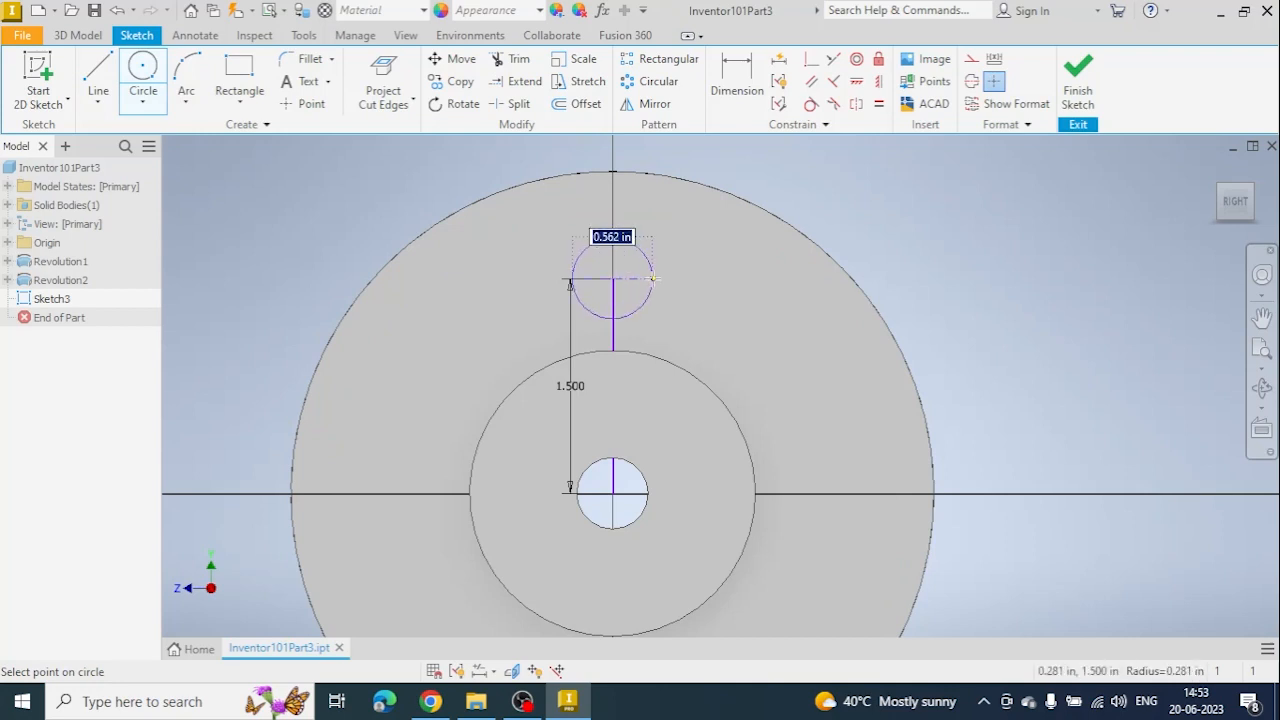
{"action": "type", "text": "0."}
{"action": "key", "text": "Return"}
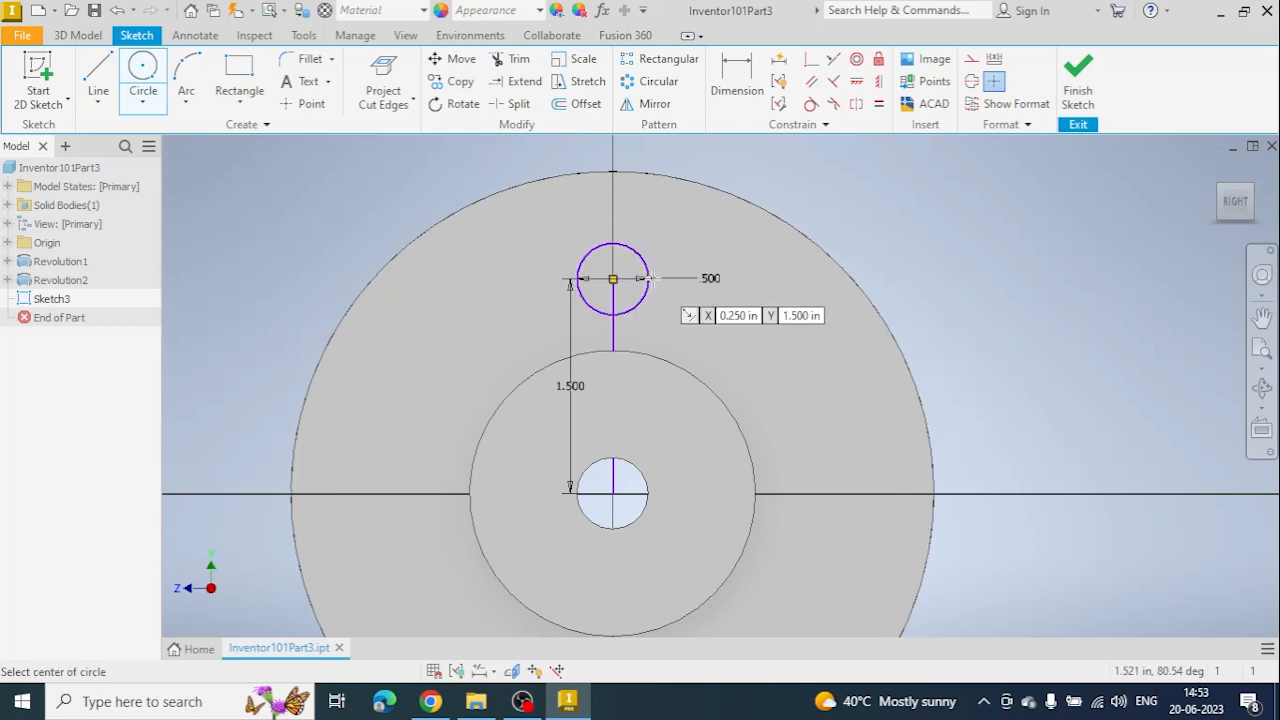
{"action": "key", "text": "Escape"}
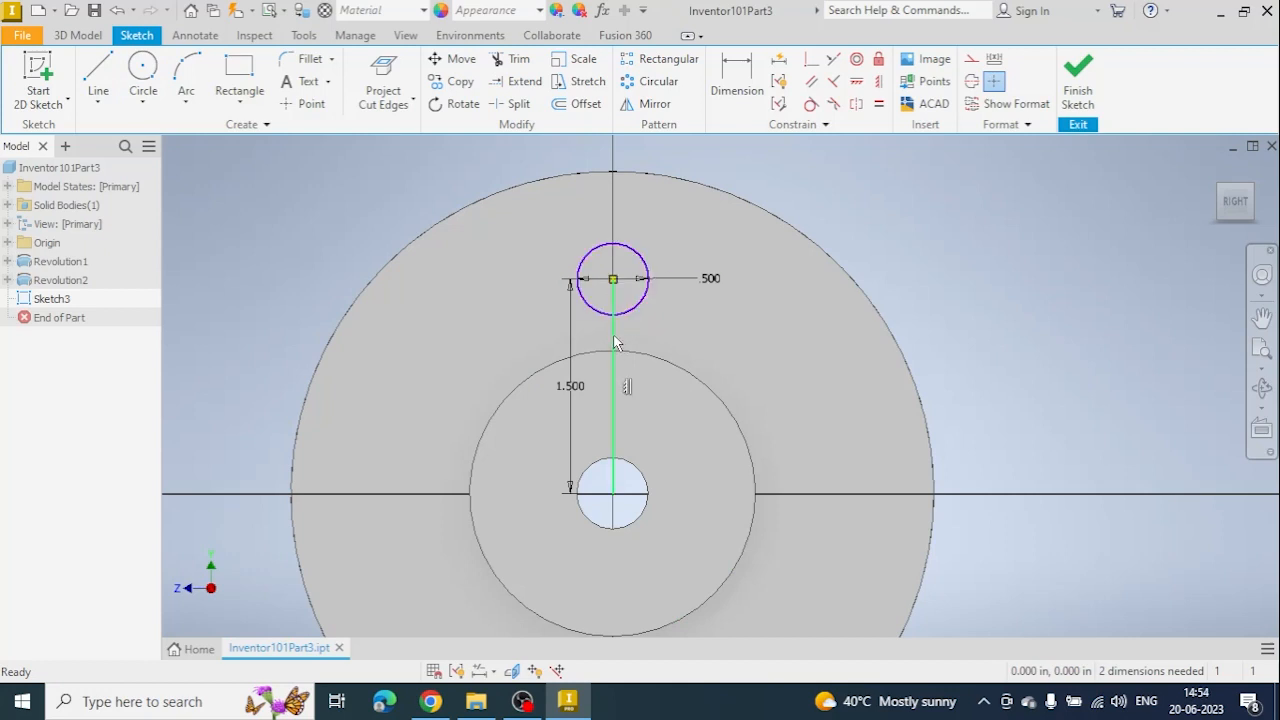
Step: Delete the vertical construction line below the circle and finish the sketch
{"action": "left_click", "coordinate": [614, 342]}
{"action": "key", "text": "Delete"}
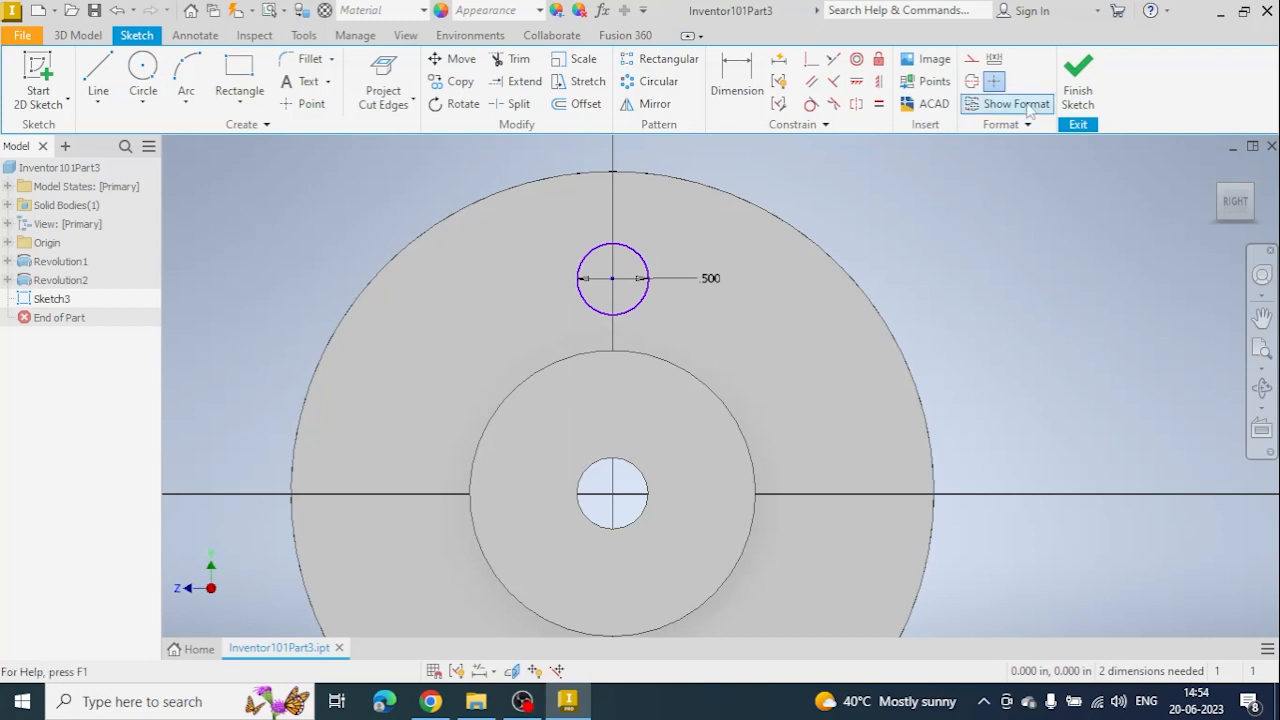
{"action": "left_click", "coordinate": [1078, 80]}
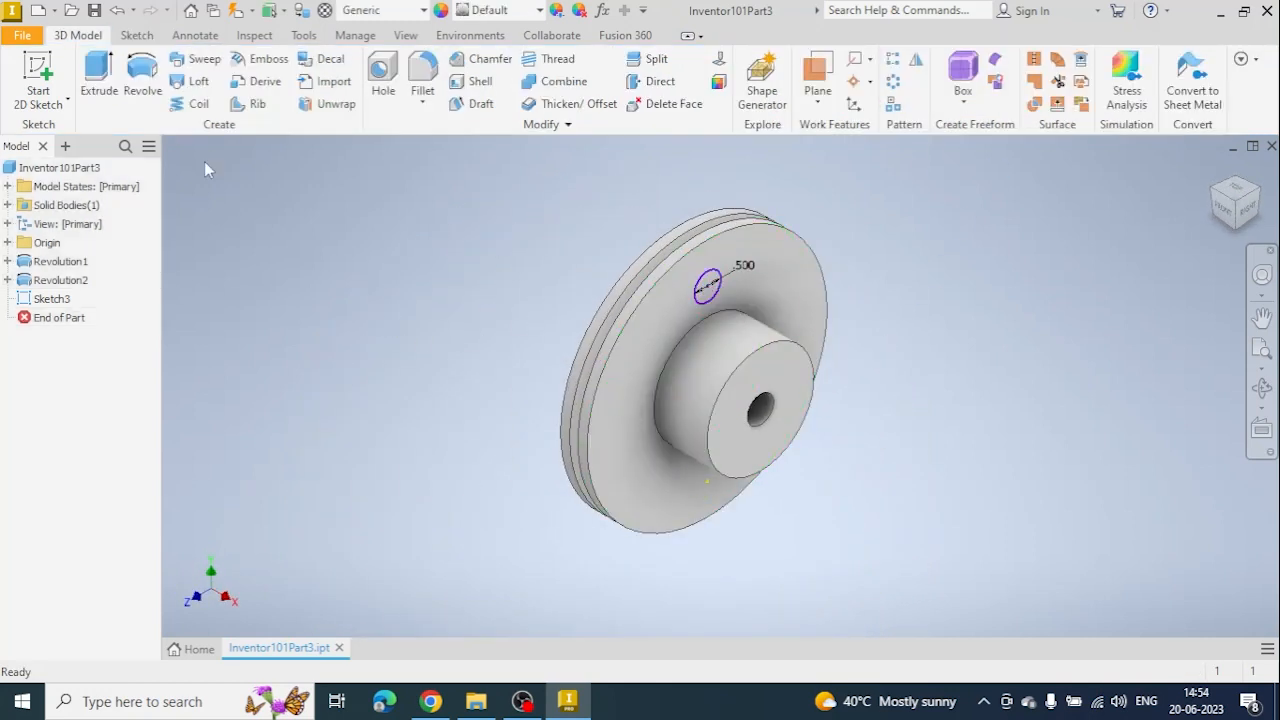
Step: Extrude the 0.5 in circle as a cut 0.5 in deep into the flange to make a hole
{"action": "left_click", "coordinate": [98, 88]}
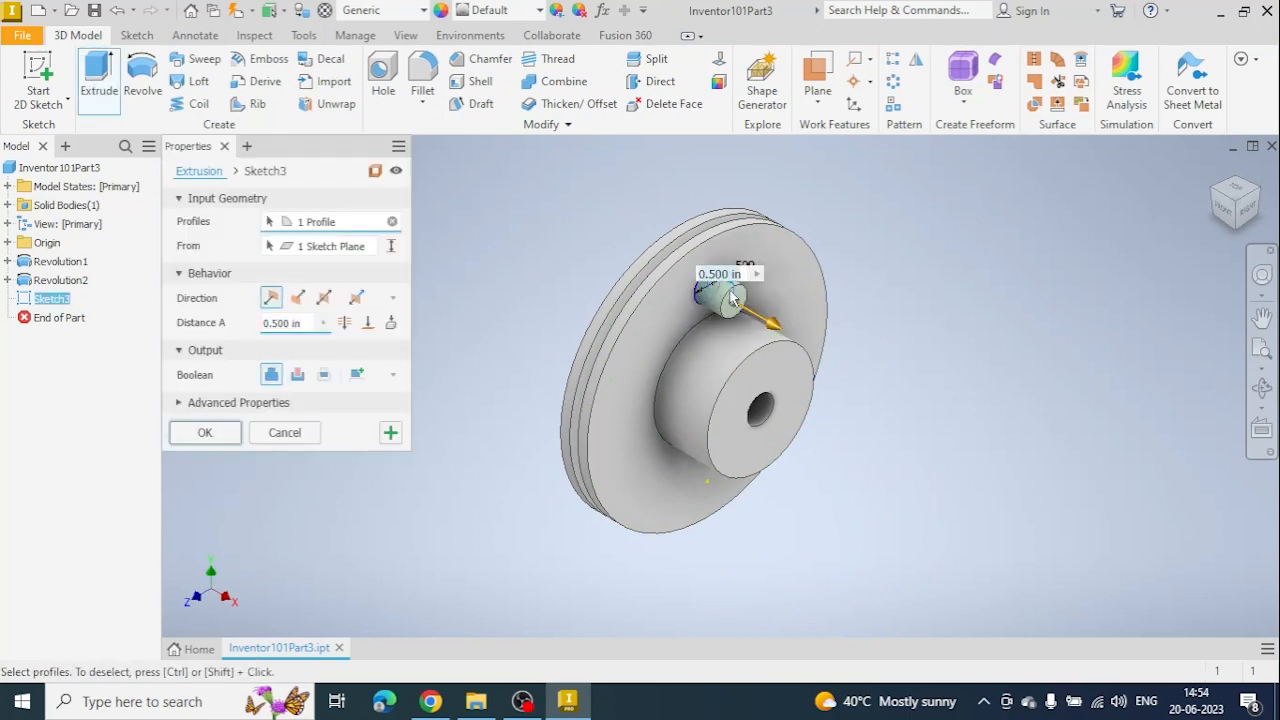
{"action": "left_click", "coordinate": [297, 374]}
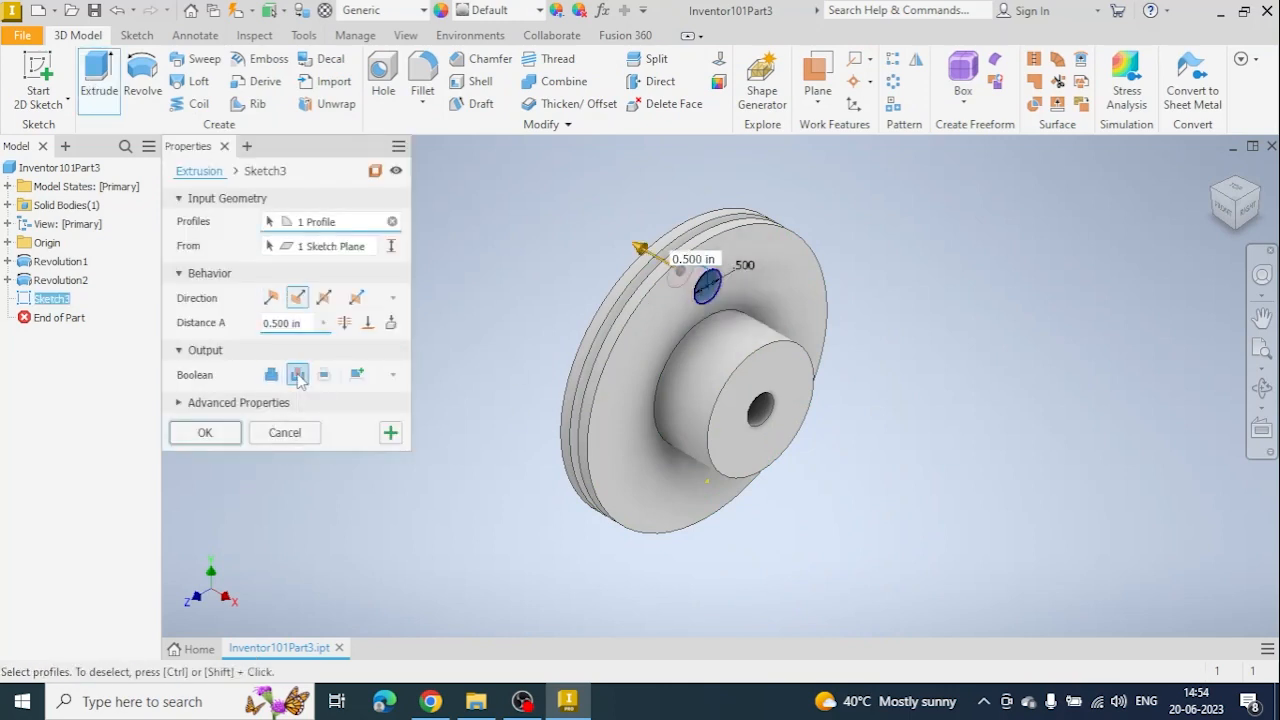
{"action": "left_click", "coordinate": [205, 432]}
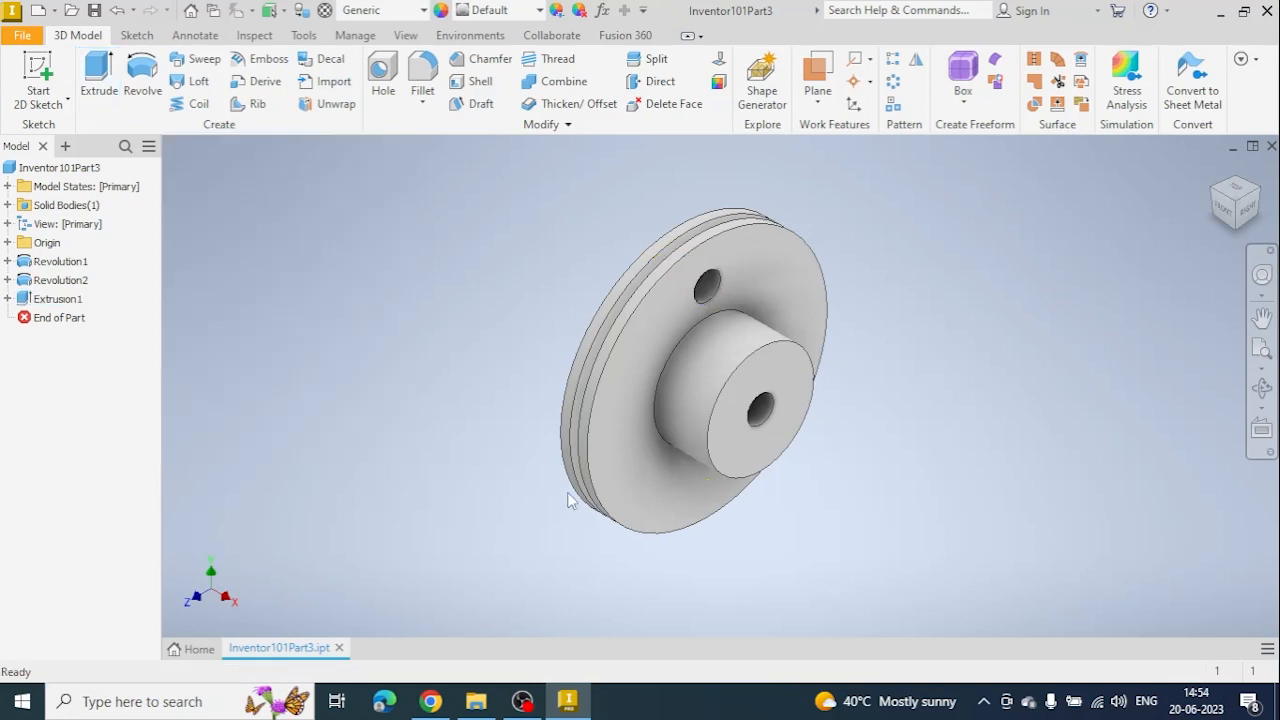
{"action": "middle_click_drag", "start_coordinate": [806, 531], "coordinate": [786, 506], "text": "shift"}
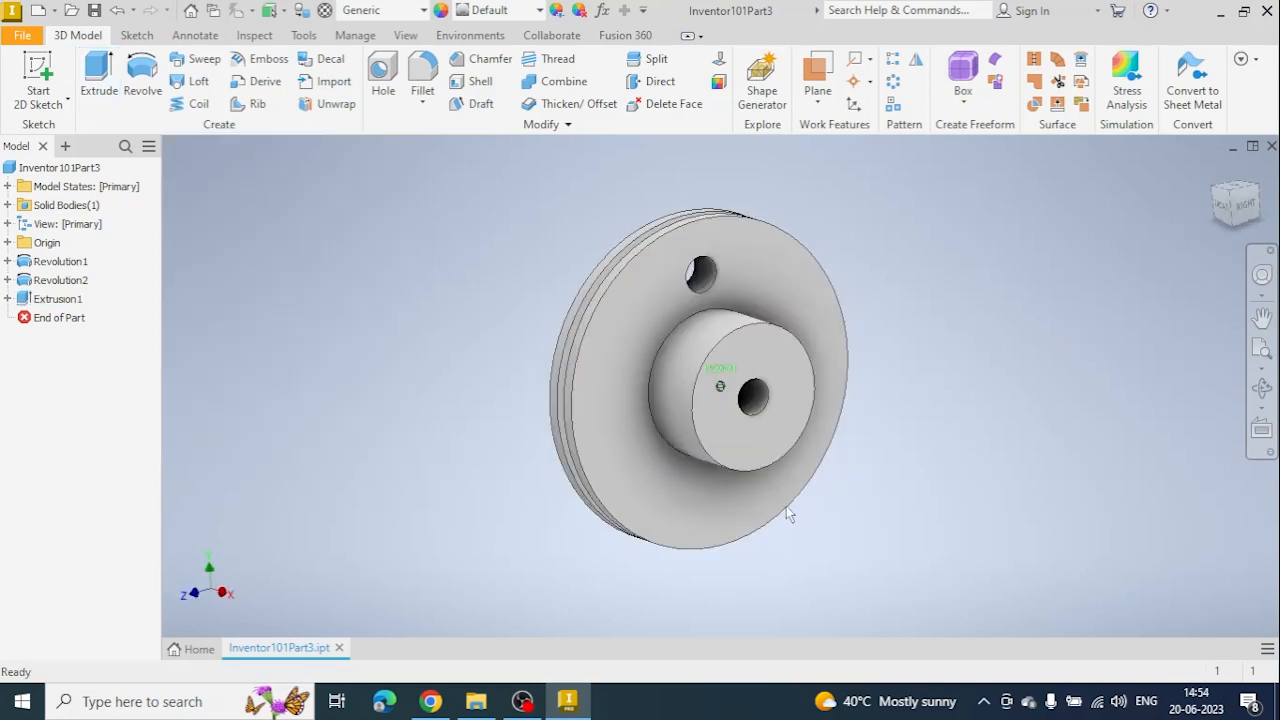
{"action": "middle_click_drag", "start_coordinate": [640, 340], "coordinate": [806, 480], "text": "shift"}
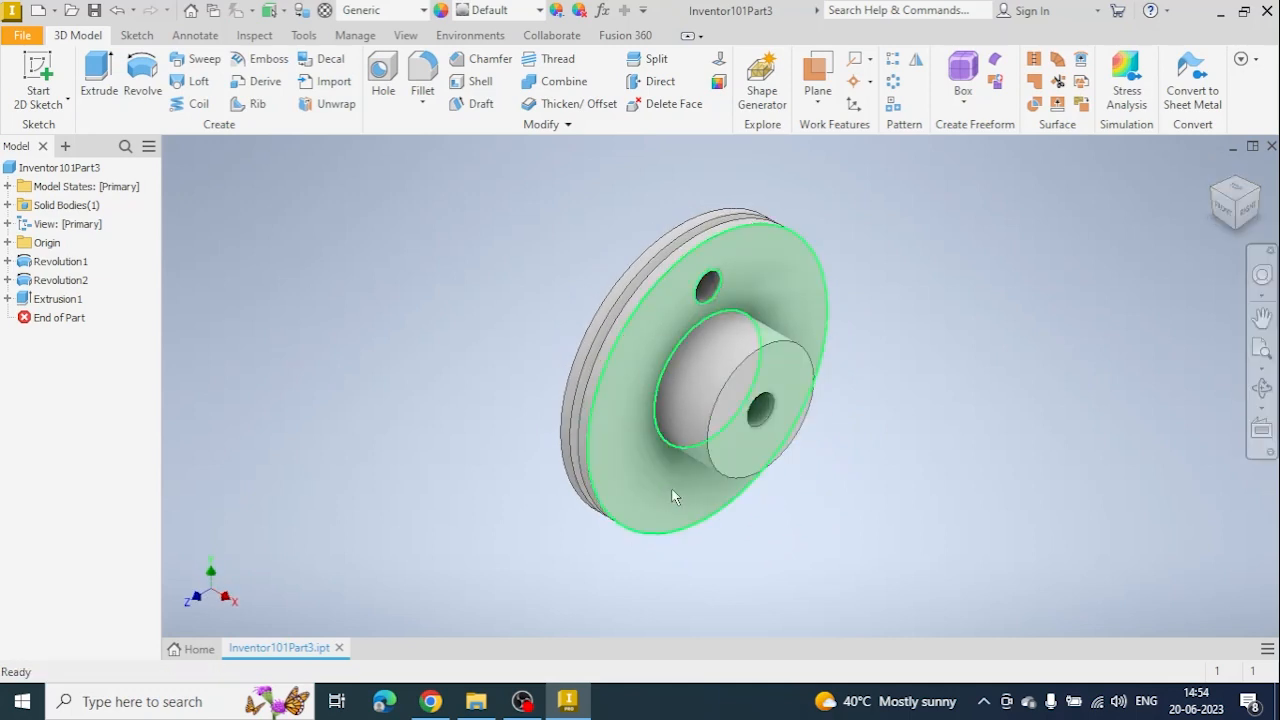
Step: Create a circular pattern of the flange hole around the hub's central axis with 8 occurrences over 360 deg
{"action": "left_click", "coordinate": [895, 86]}
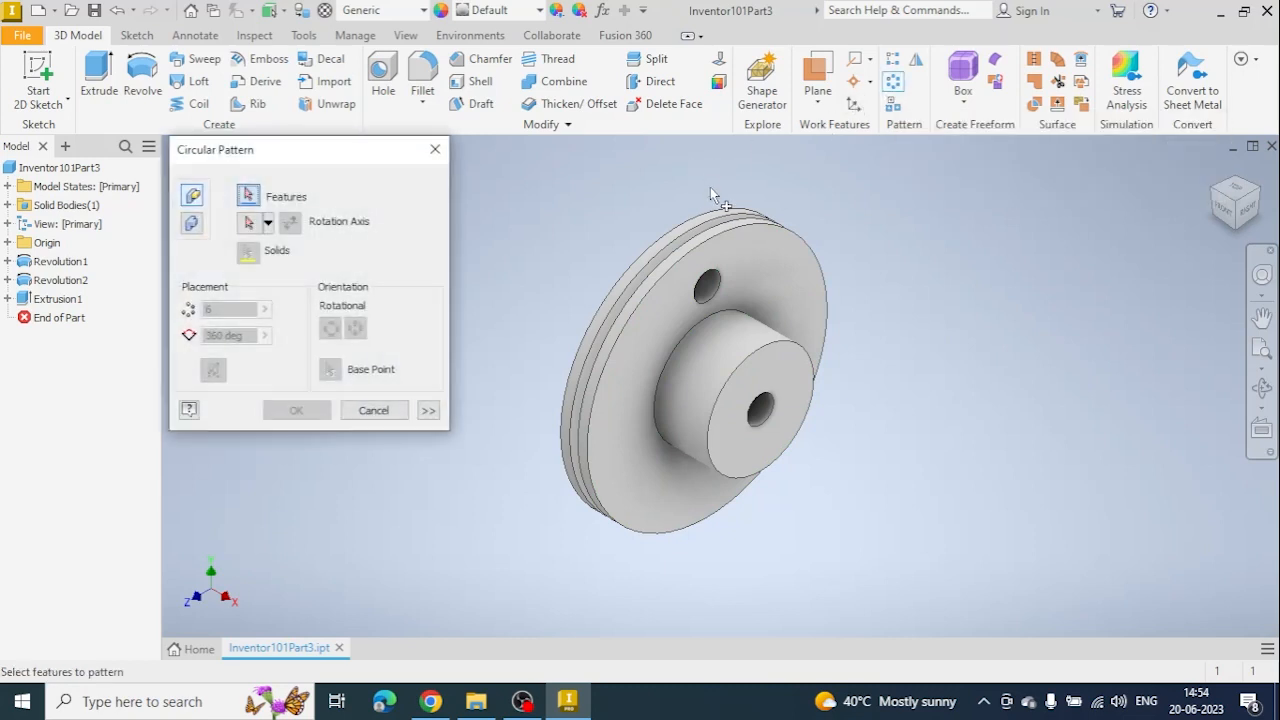
{"action": "scroll", "coordinate": [710, 187], "scroll_direction": "down", "scroll_amount": 3}
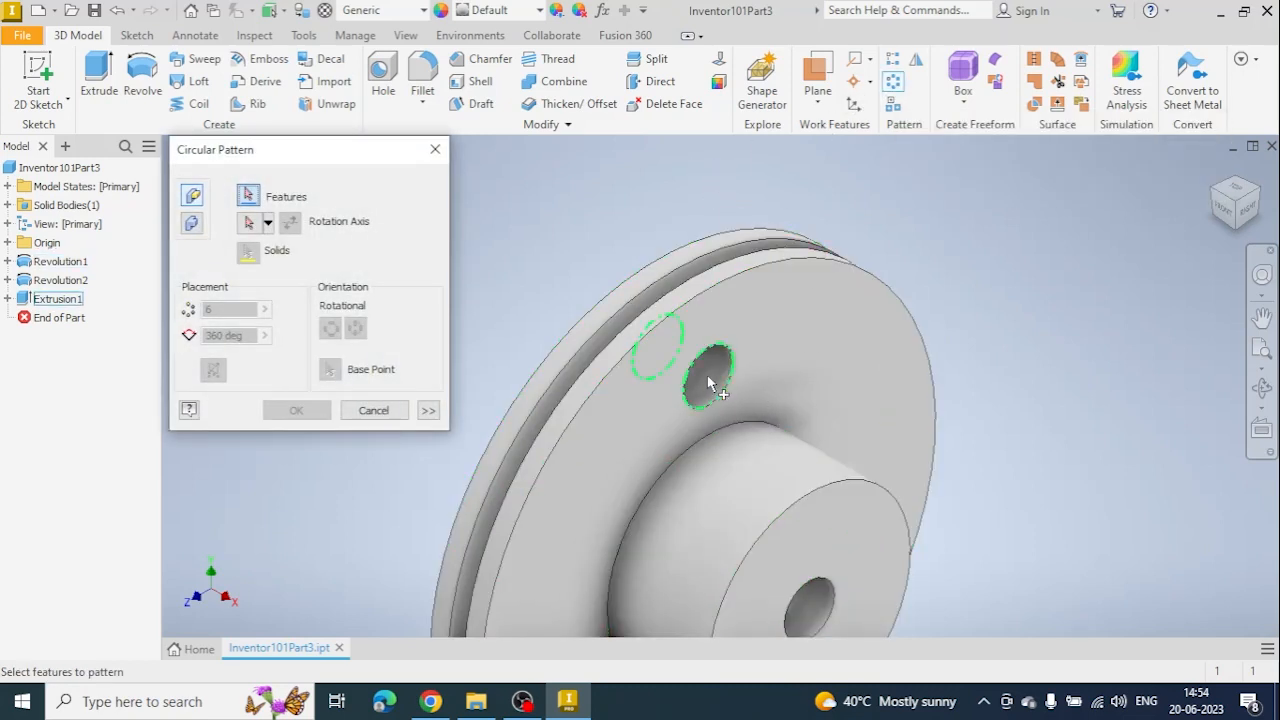
{"action": "scroll", "coordinate": [768, 328], "scroll_direction": "up", "scroll_amount": 3}
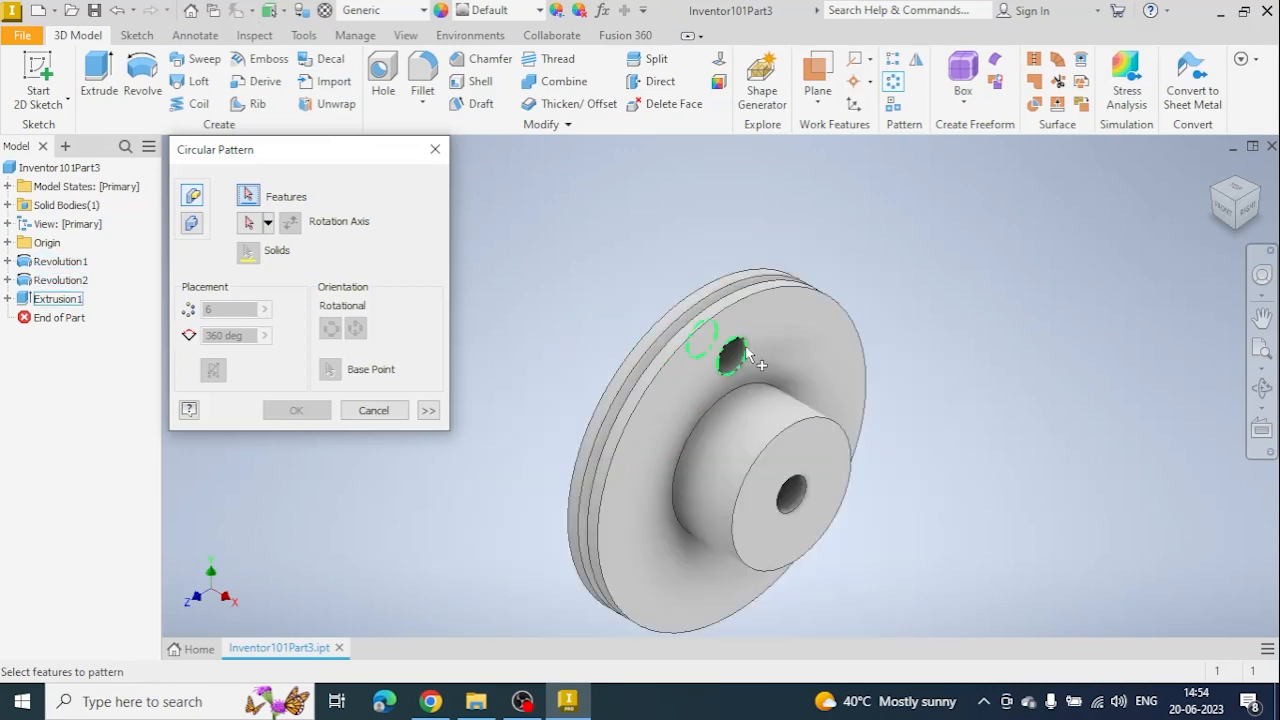
{"action": "left_click", "coordinate": [747, 352]}
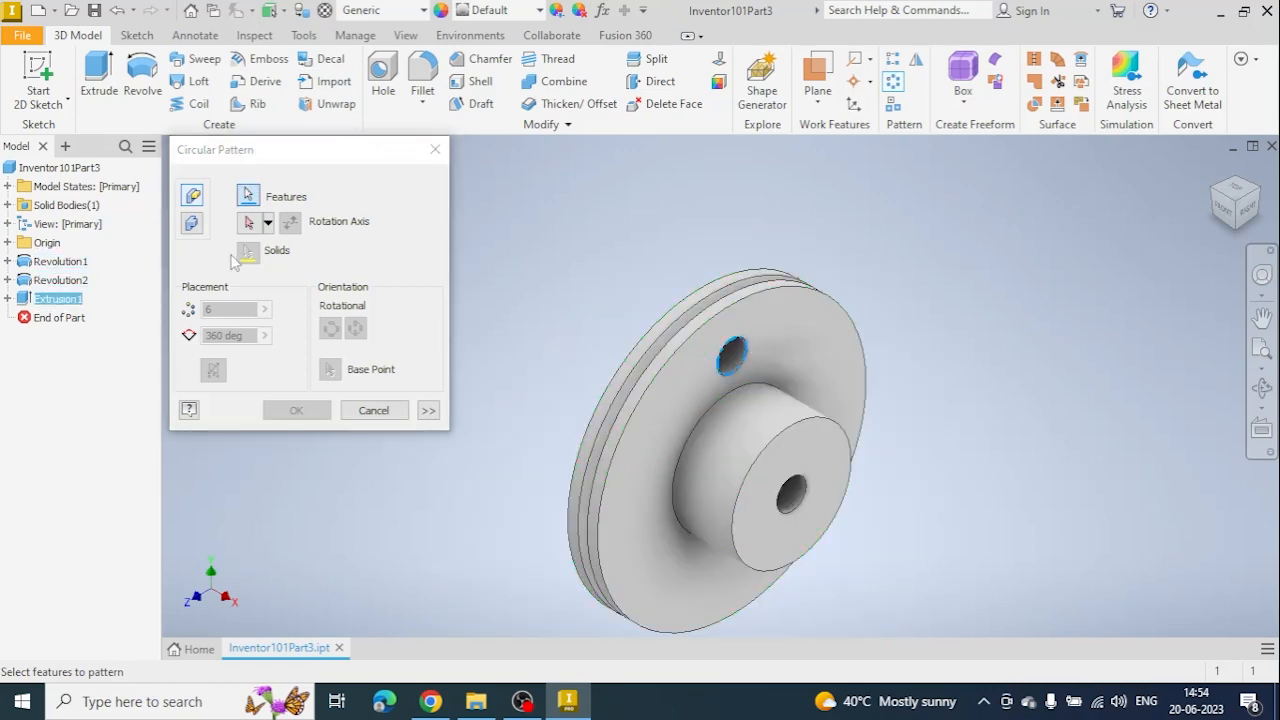
{"action": "left_click", "coordinate": [250, 224]}
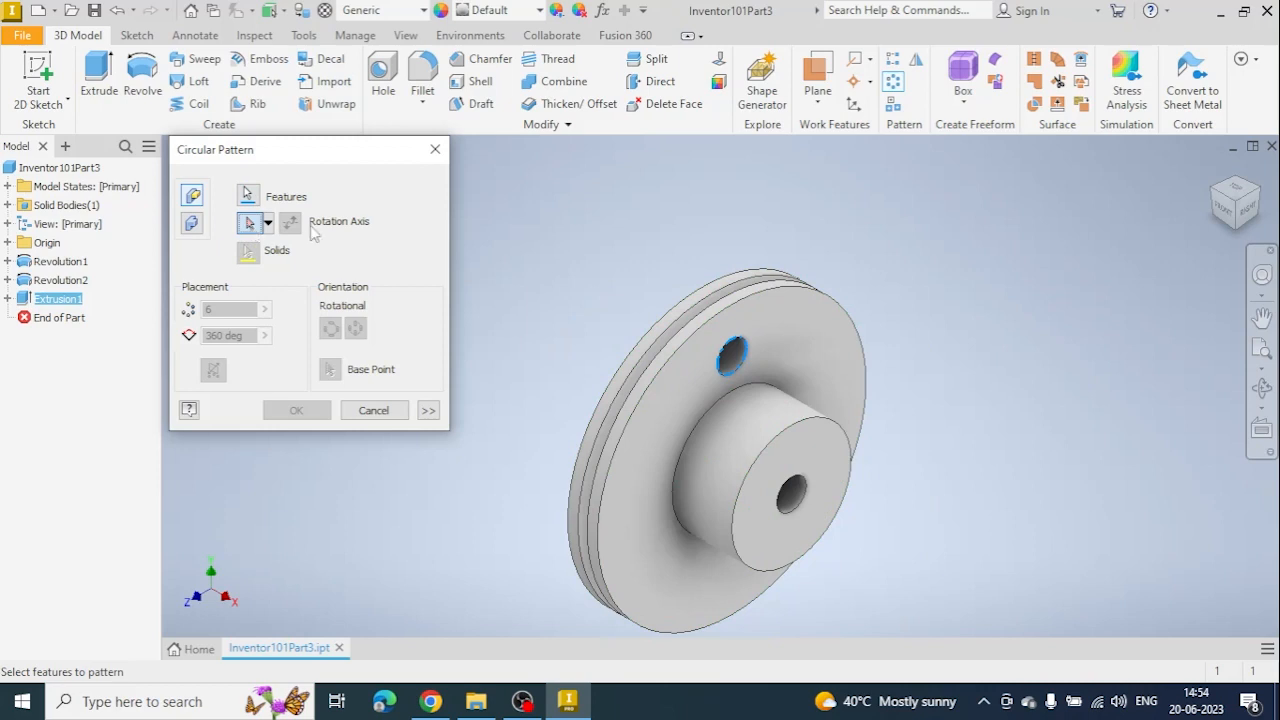
{"action": "left_click", "coordinate": [651, 372]}
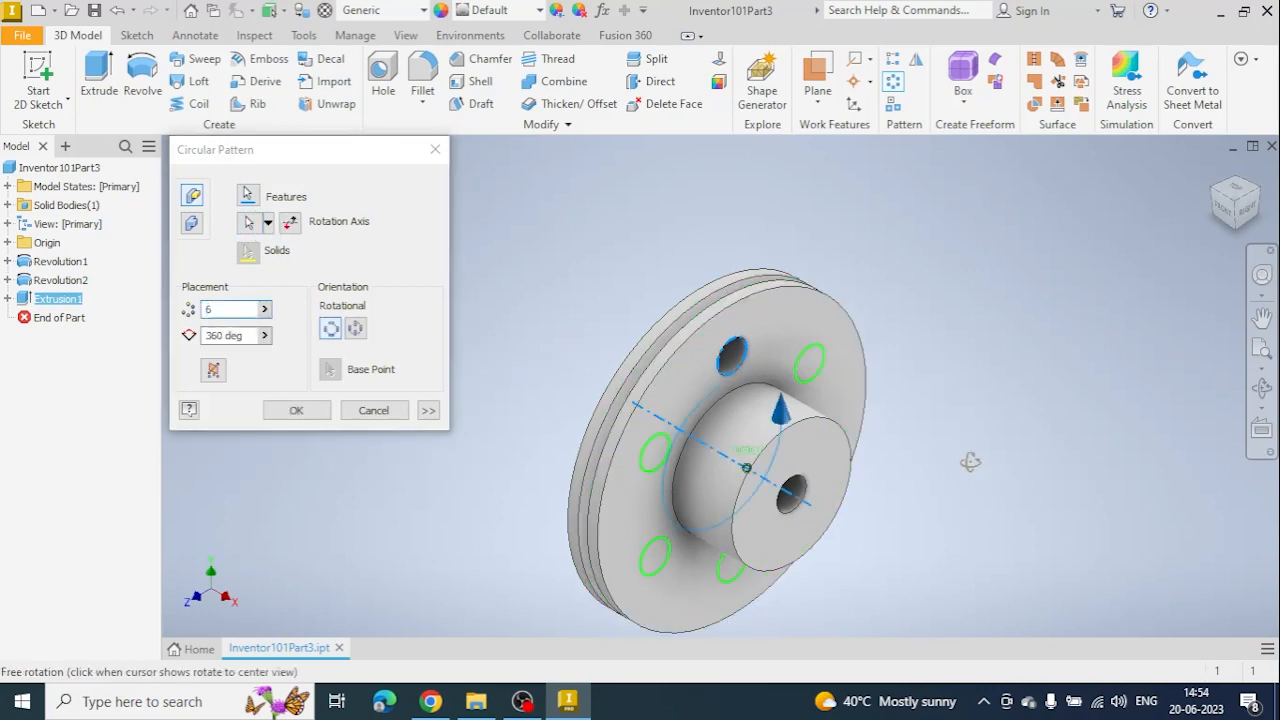
{"action": "mouse_move", "coordinate": [971, 460]}
{"action": "middle_mouse_down", "text": "shift"}
{"action": "mouse_move", "coordinate": [908, 450]}
{"action": "mouse_move", "coordinate": [897, 431]}
{"action": "mouse_move", "coordinate": [903, 450]}
{"action": "middle_mouse_up", "text": "shift"}
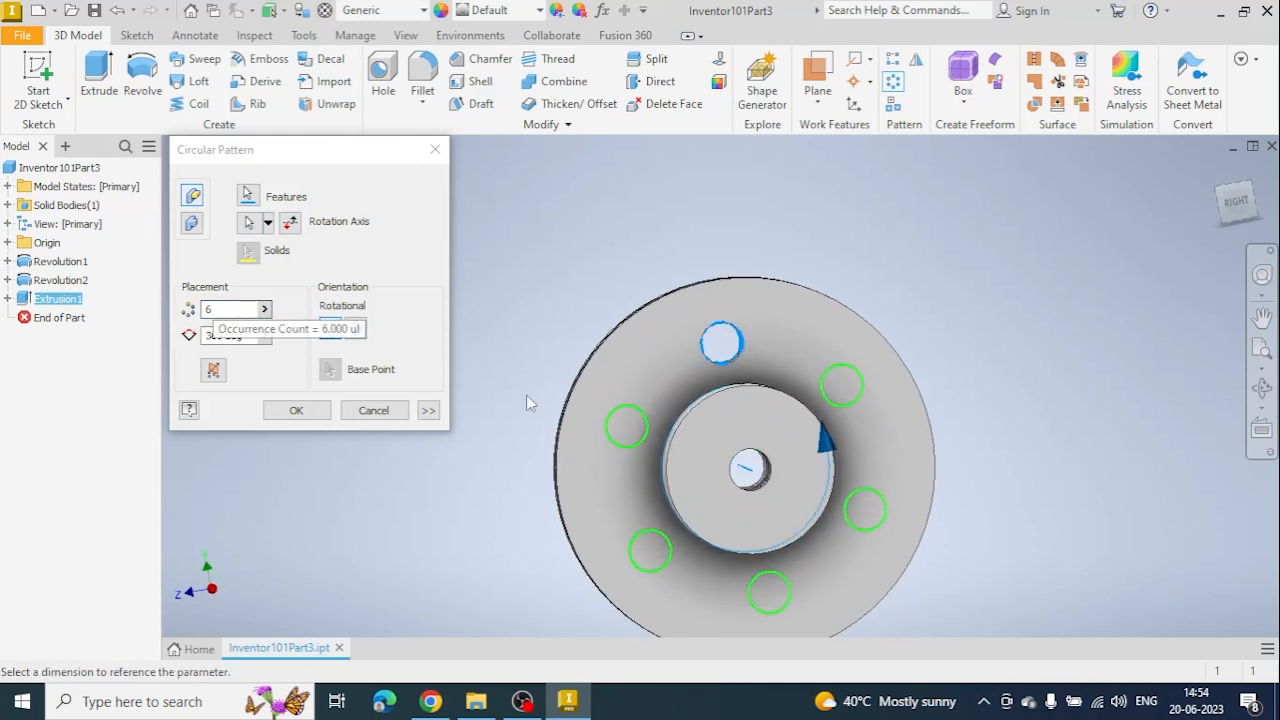
{"action": "double_click", "coordinate": [213, 310]}
{"action": "type", "text": "8"}
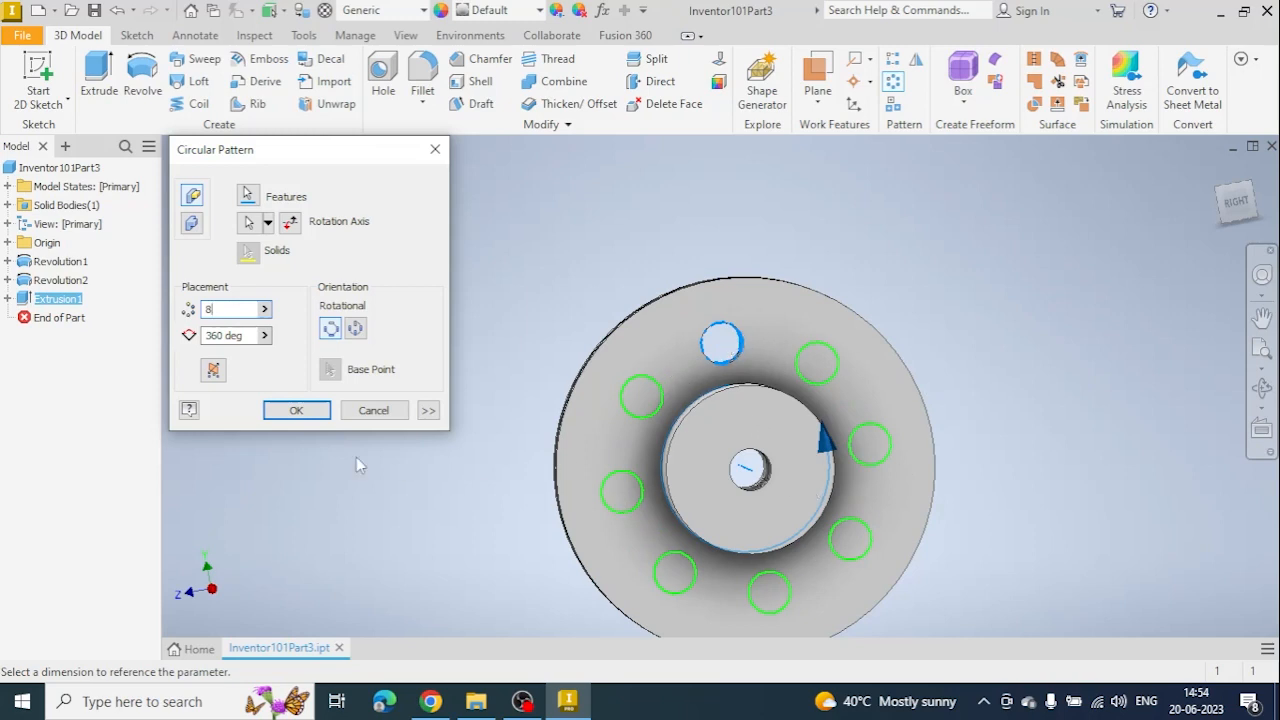
{"action": "left_click", "coordinate": [292, 411]}
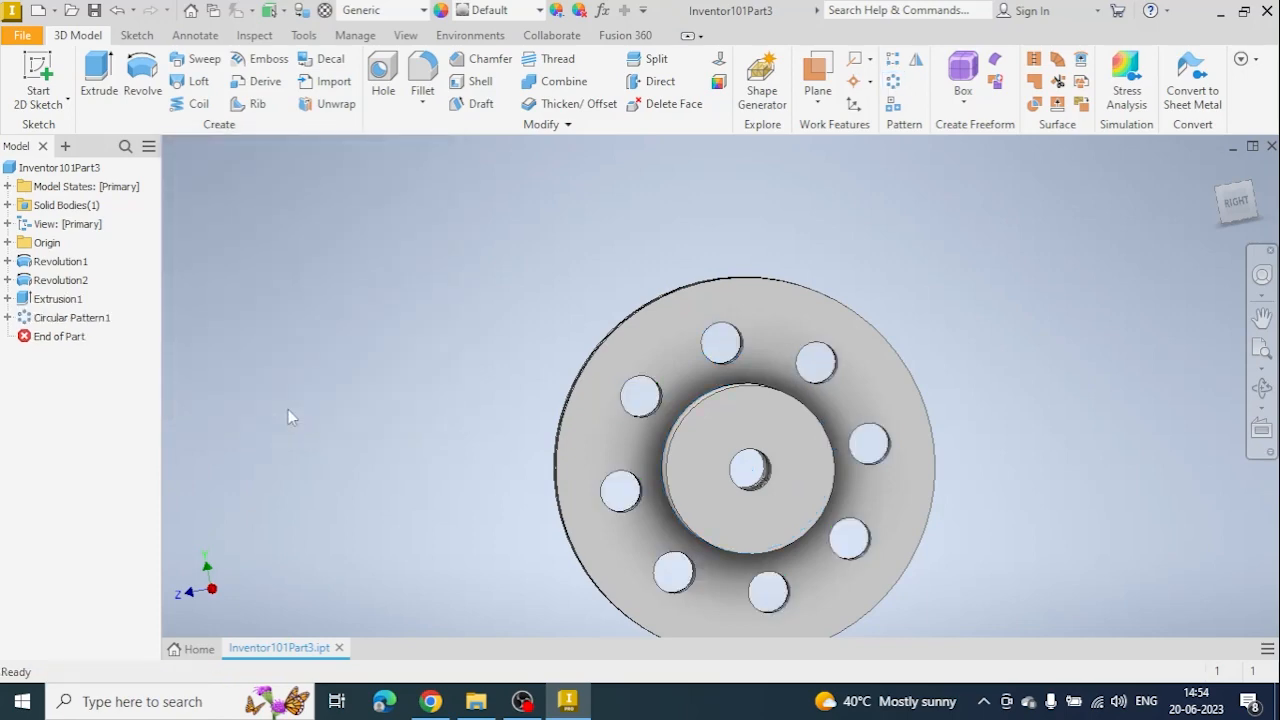
{"action": "middle_click_drag", "start_coordinate": [376, 426], "coordinate": [697, 359], "text": "shift"}
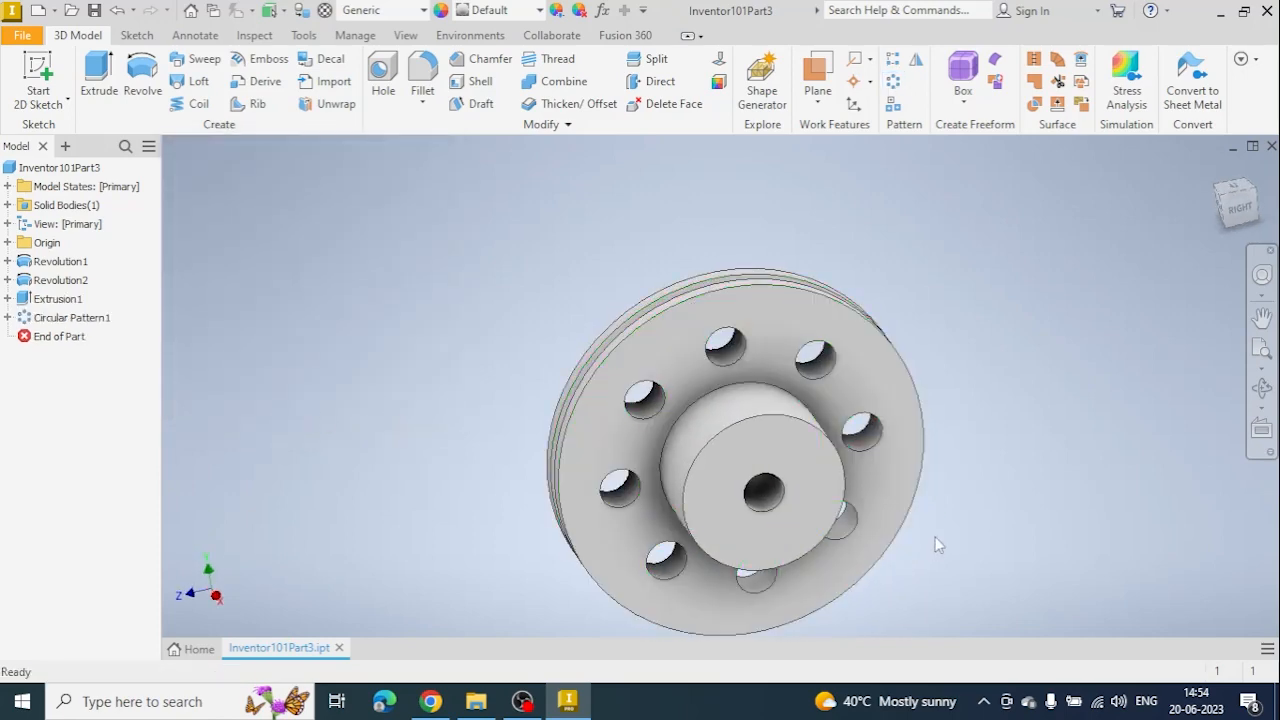
{"action": "middle_click_drag", "start_coordinate": [1033, 553], "coordinate": [1022, 545], "text": "shift"}
{"action": "left_click", "coordinate": [1213, 170]}
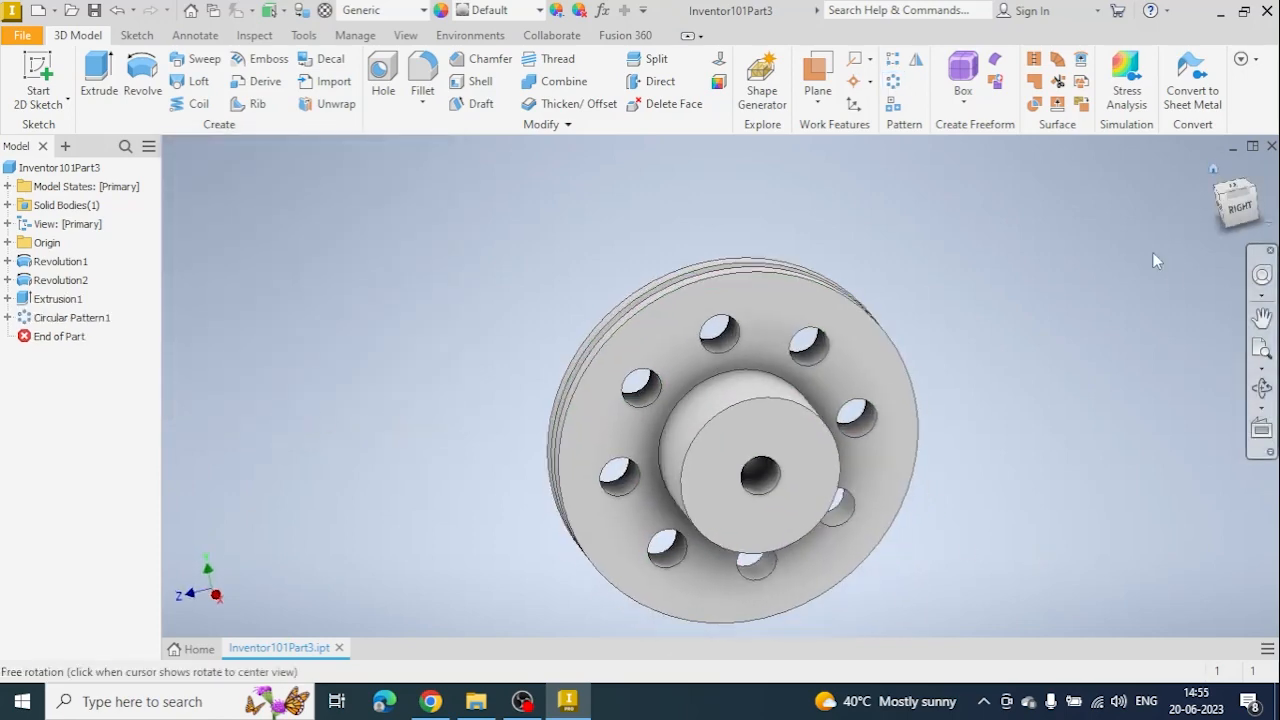